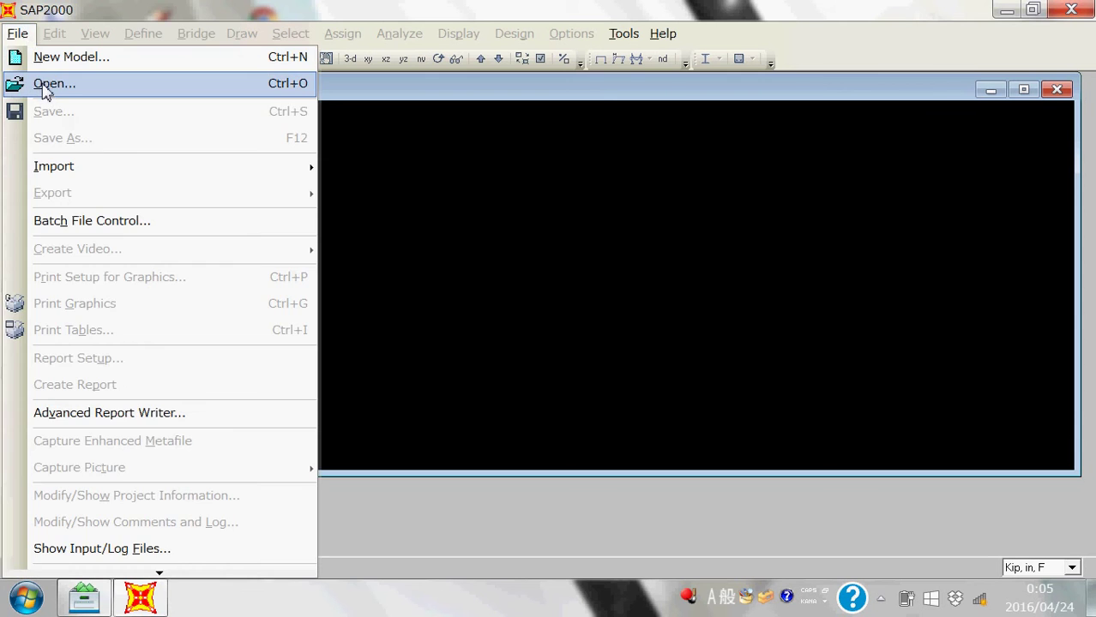
- Open the Class Problem model file
left_click(44, 86)
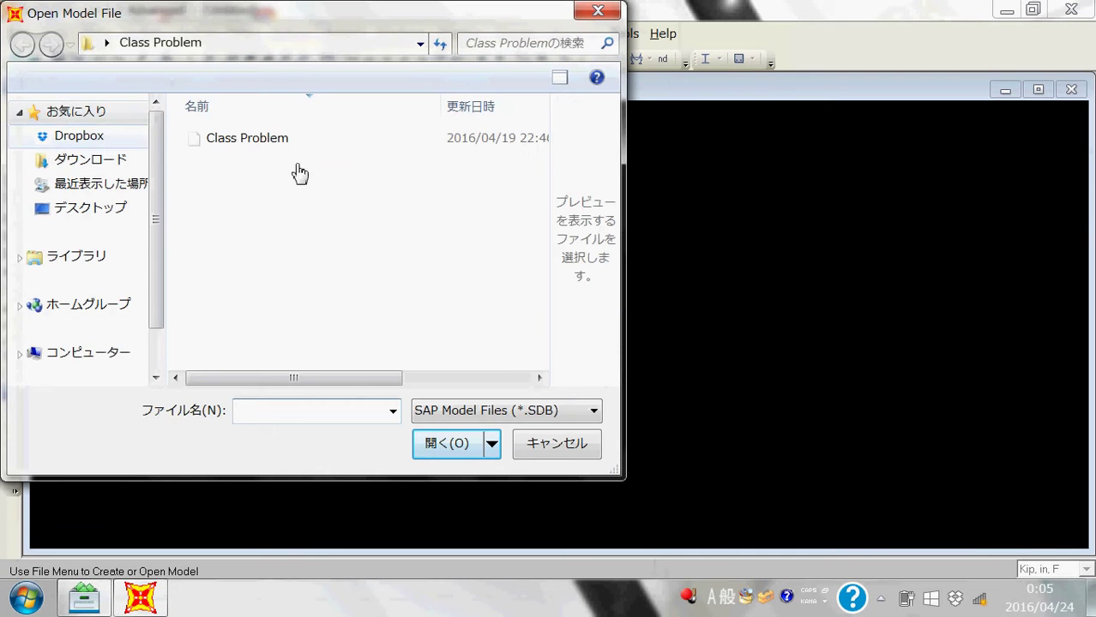
left_click(257, 141)
left_click(447, 453)
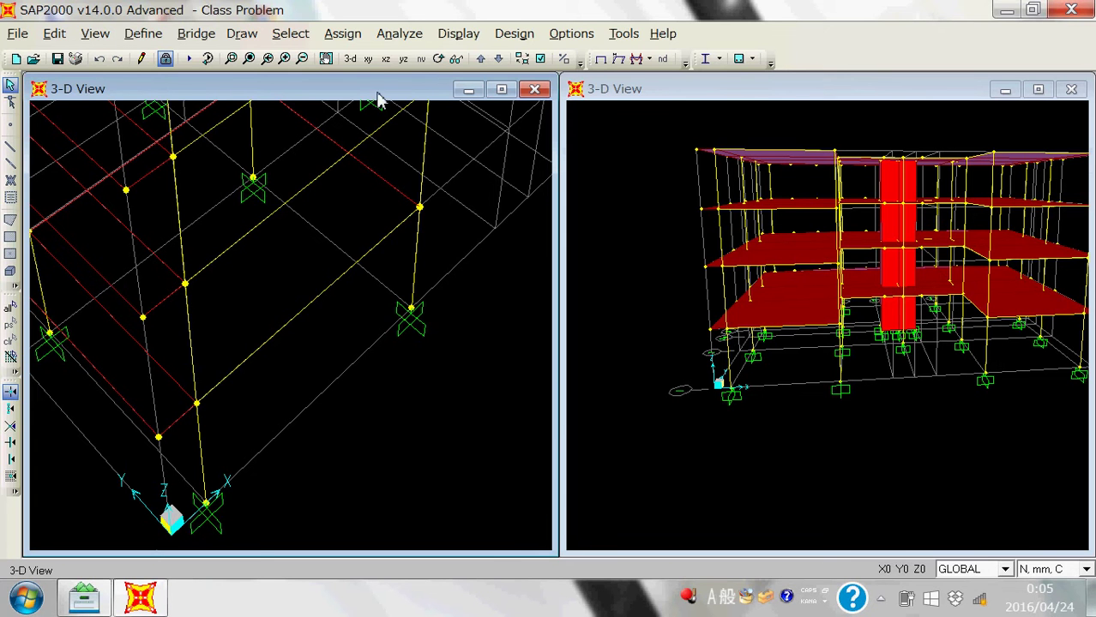
- Show the deformed shape for the 1.2D+1.6L combination in an X-Y plan view, with automatic scaling
scroll(350, 252, "down", 3)
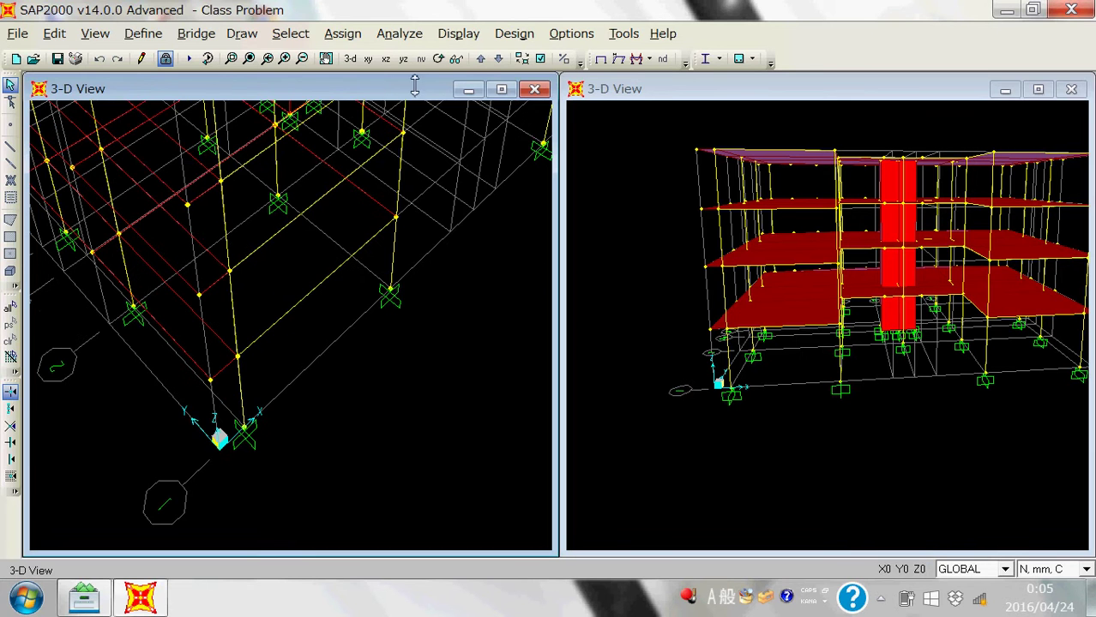
left_click(368, 58)
middle_click_drag(230, 315, 256, 300)
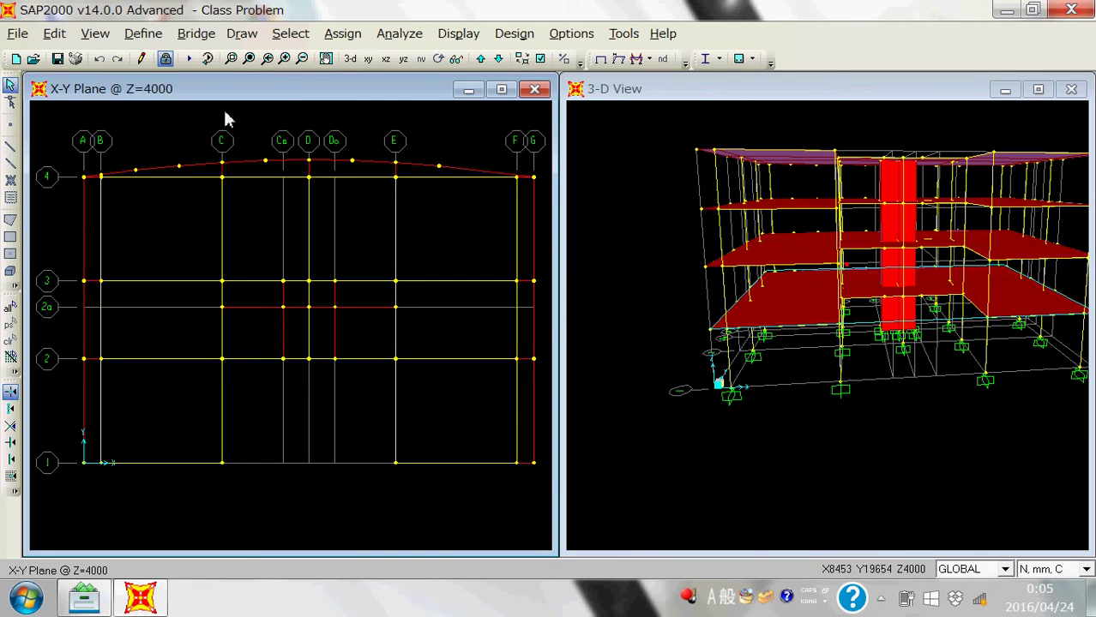
left_click(458, 38)
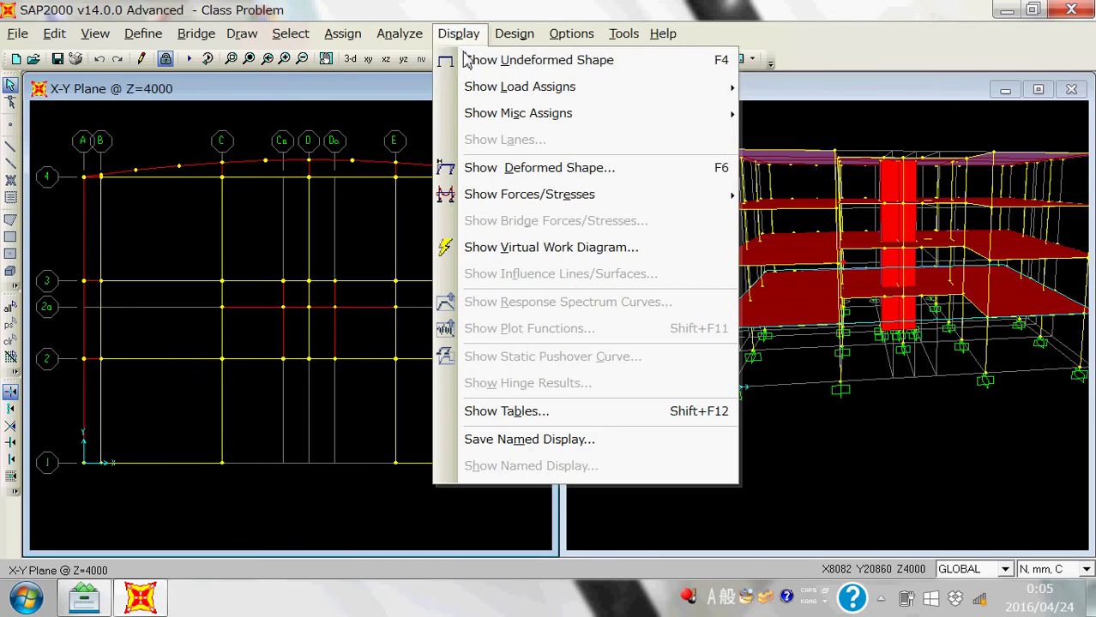
left_click(517, 172)
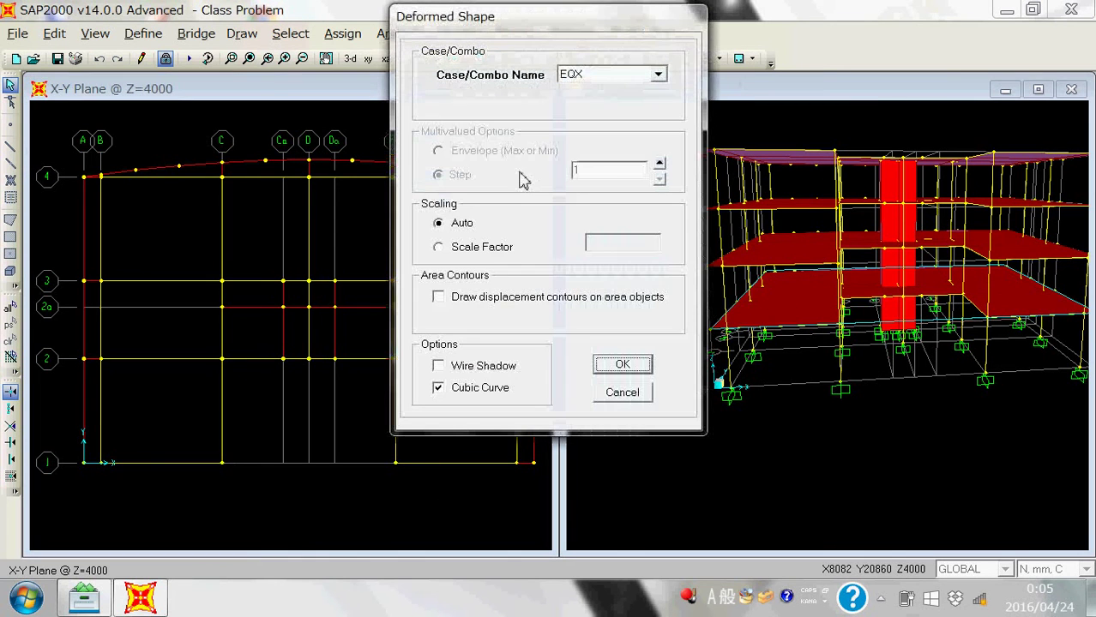
left_click(598, 77)
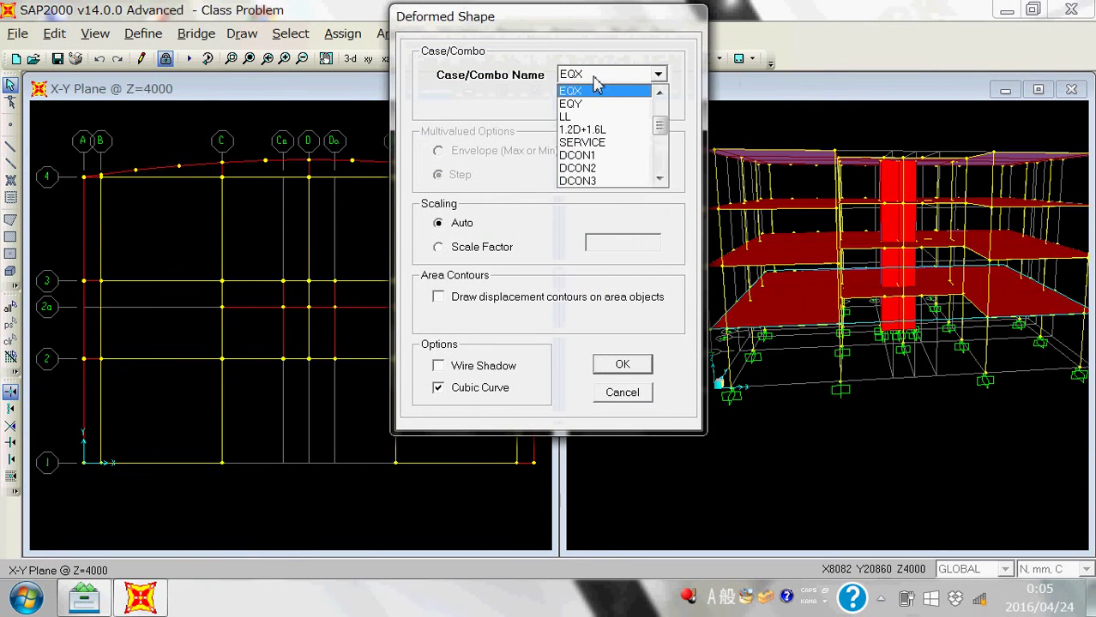
left_click(609, 131)
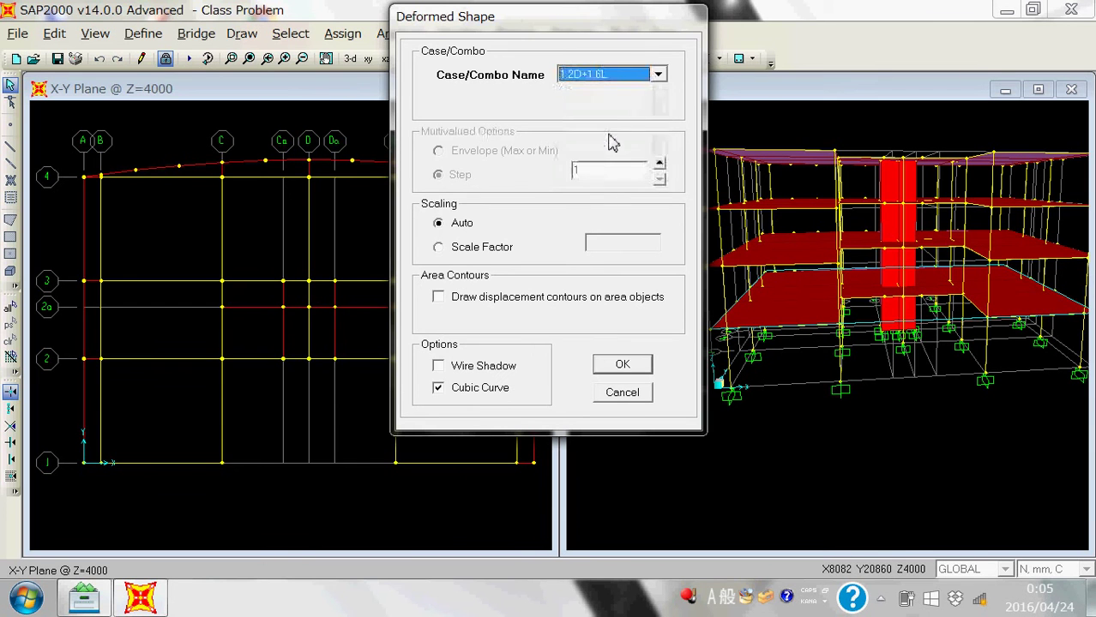
left_click(619, 365)
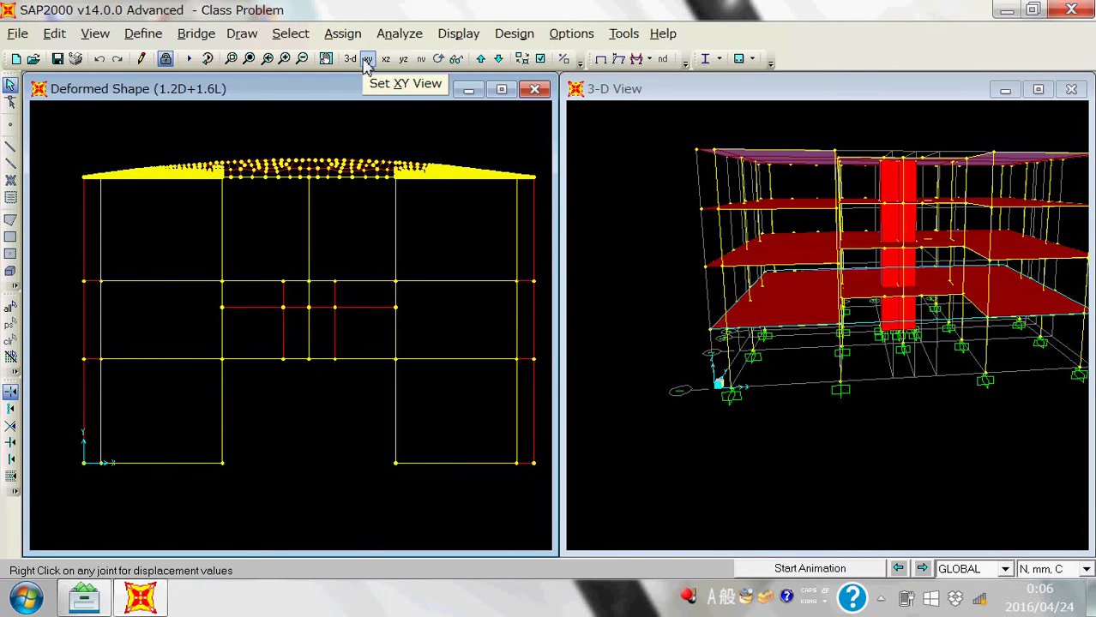
- Set the deformed-shape view to the YZ plane and inspect the displacement values of joints on the frame
left_click(404, 66)
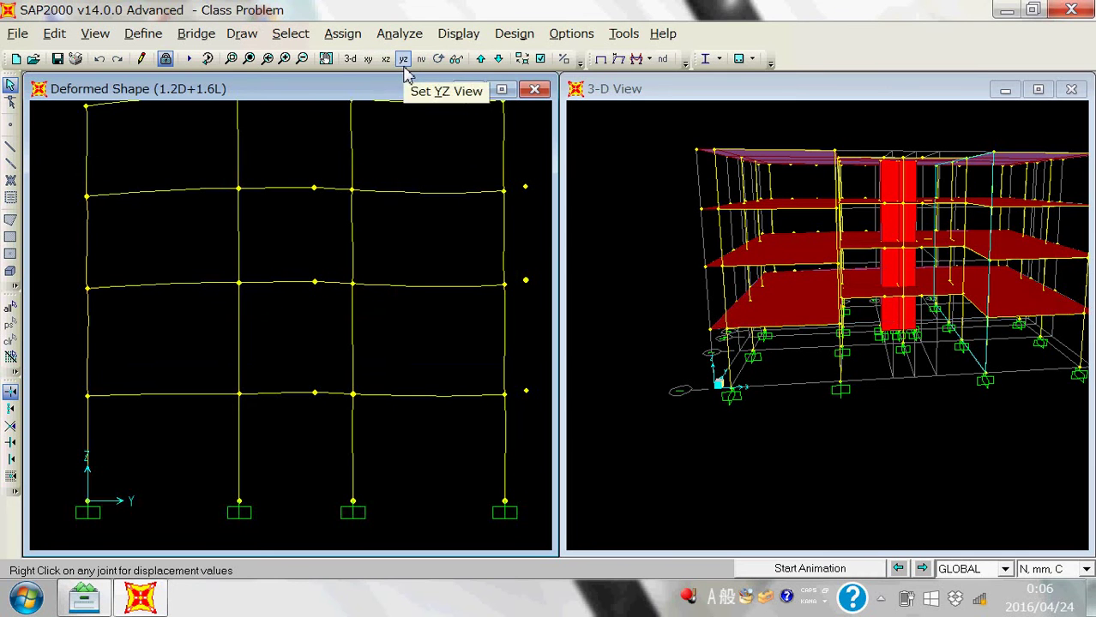
scroll(342, 187, "down", 1)
middle_click_drag(344, 183, 351, 206)
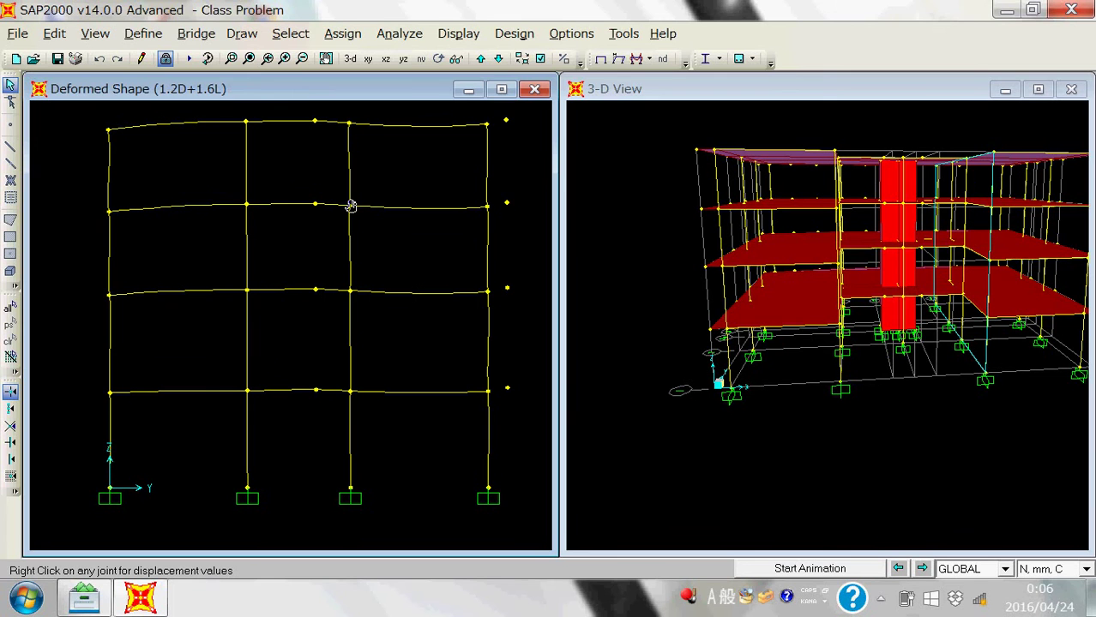
right_click(484, 127)
right_click(349, 209)
right_click(486, 122)
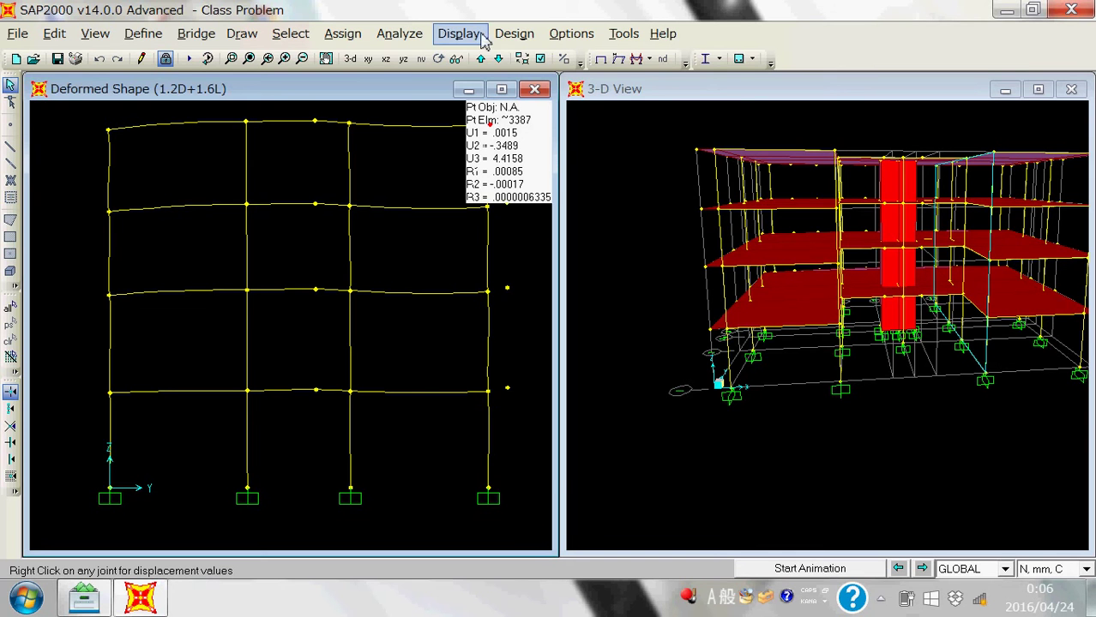
left_click(464, 34)
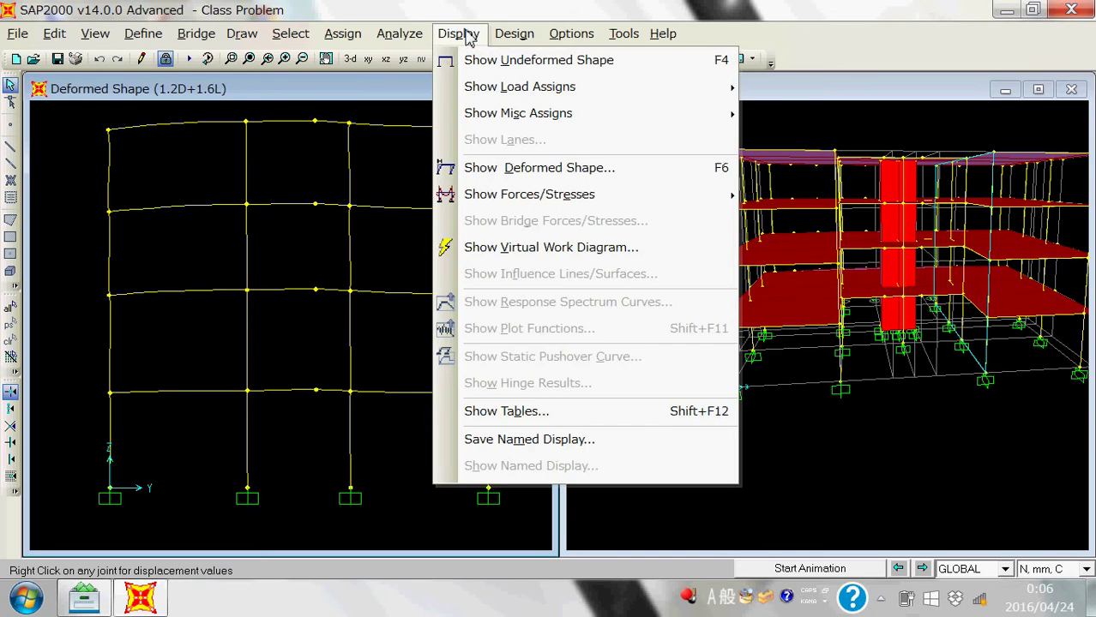
left_click(502, 168)
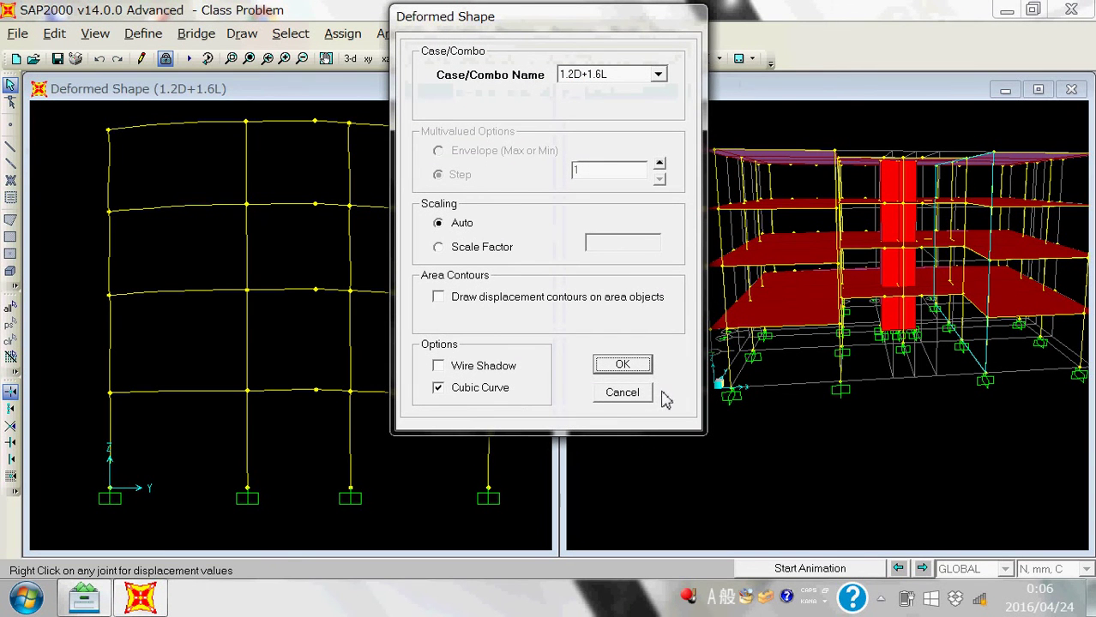
left_click(628, 398)
- Display the frames' Shear 2-2 diagram for the 1.2D+1.6L combination and set the units to KN, m, C
left_click(457, 34)
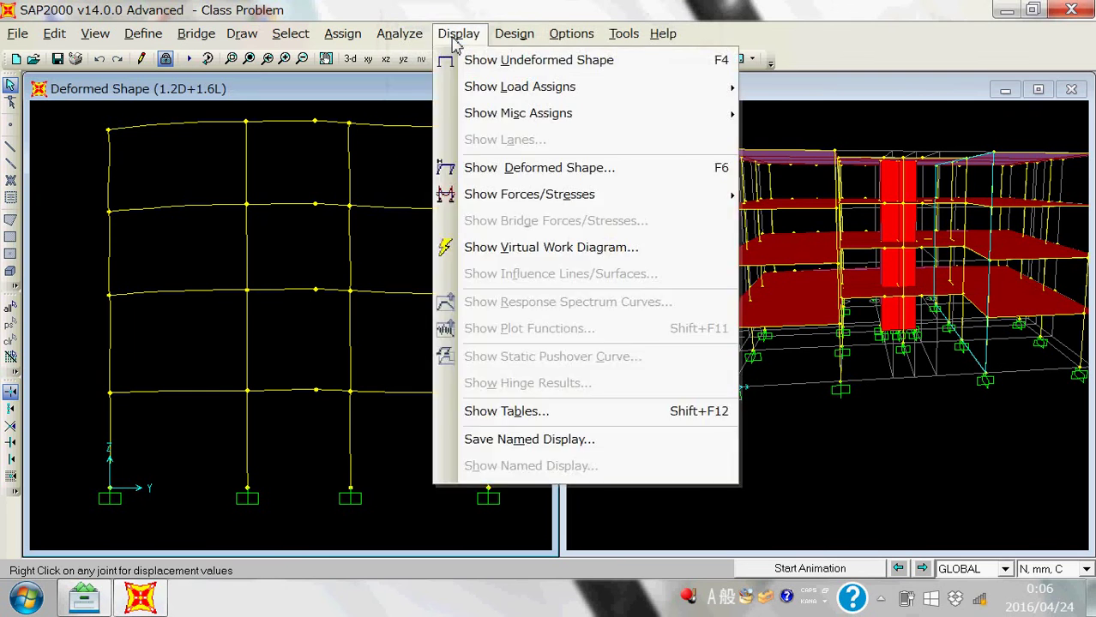
mouse_move(459, 35)
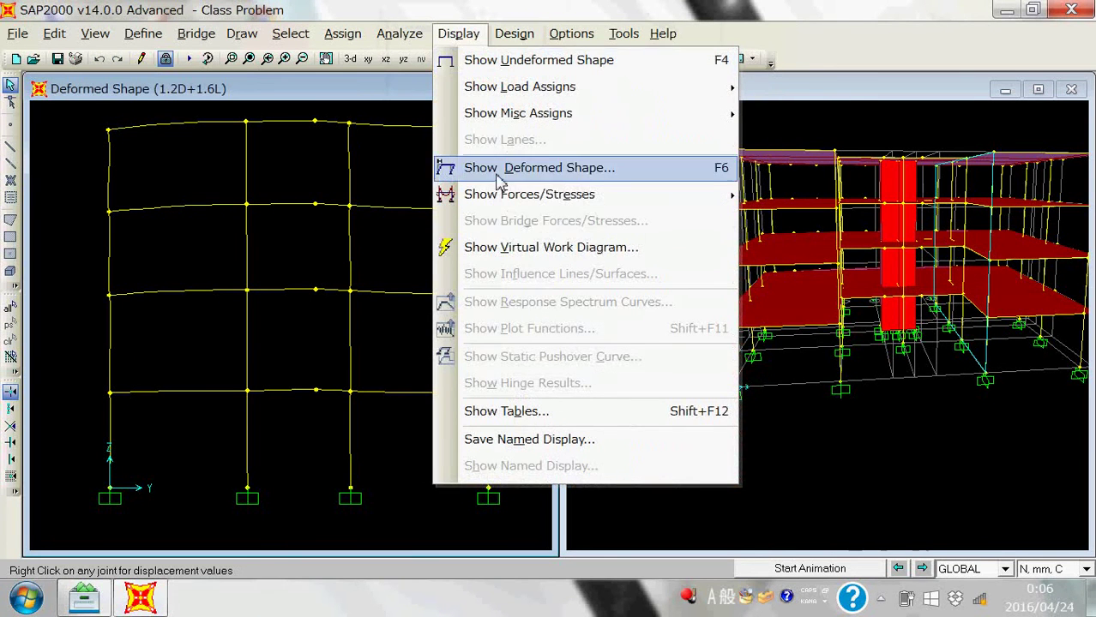
mouse_move(510, 197)
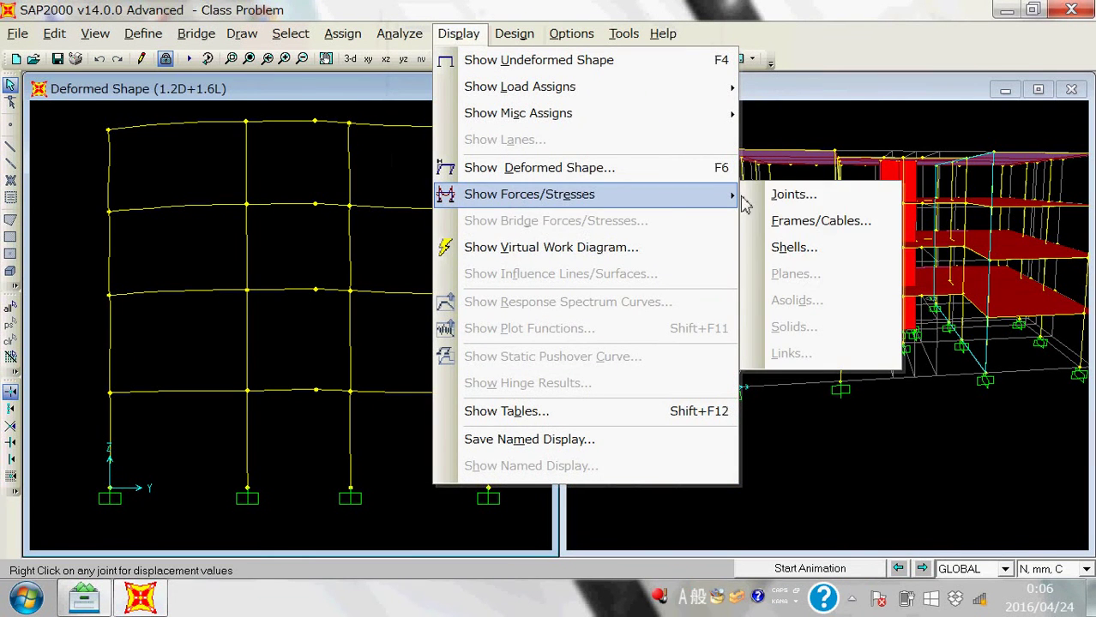
left_click(808, 233)
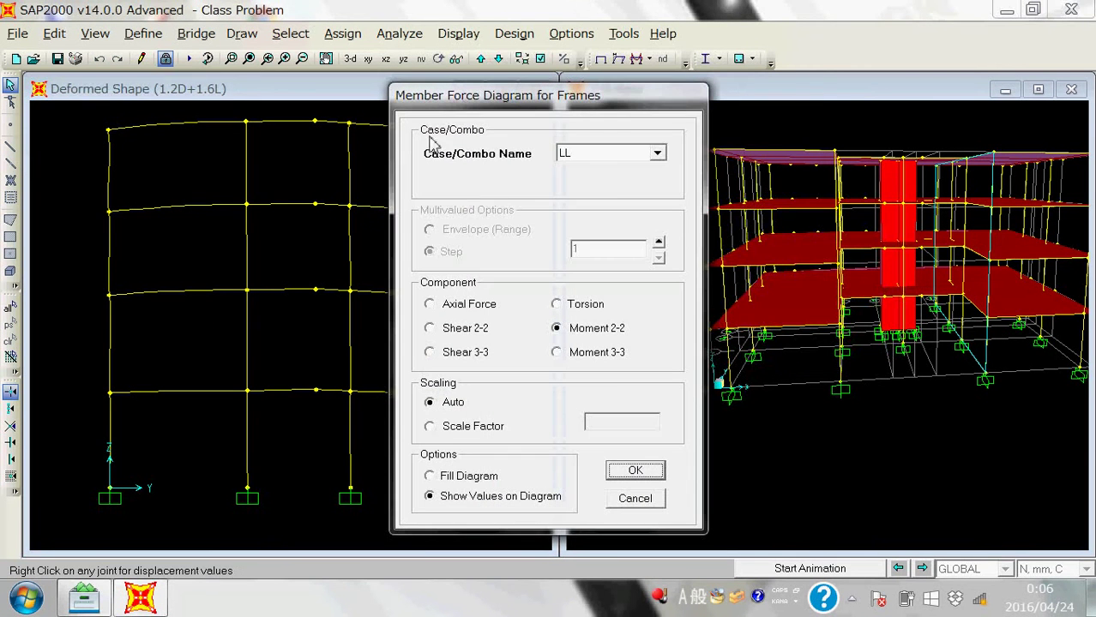
left_click(630, 163)
left_click(628, 181)
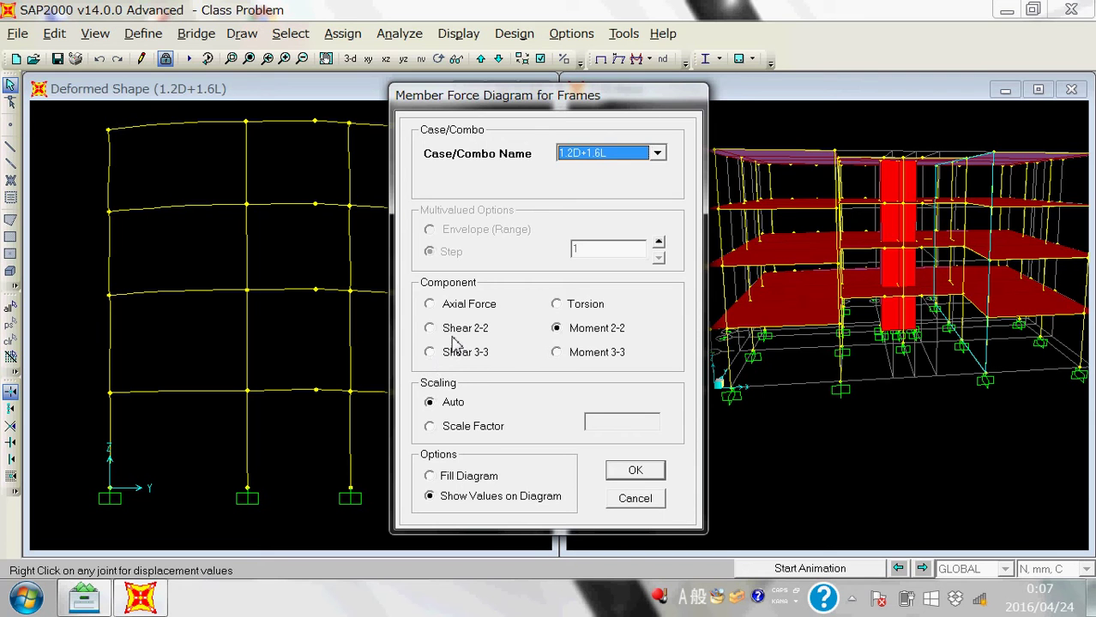
left_click(430, 328)
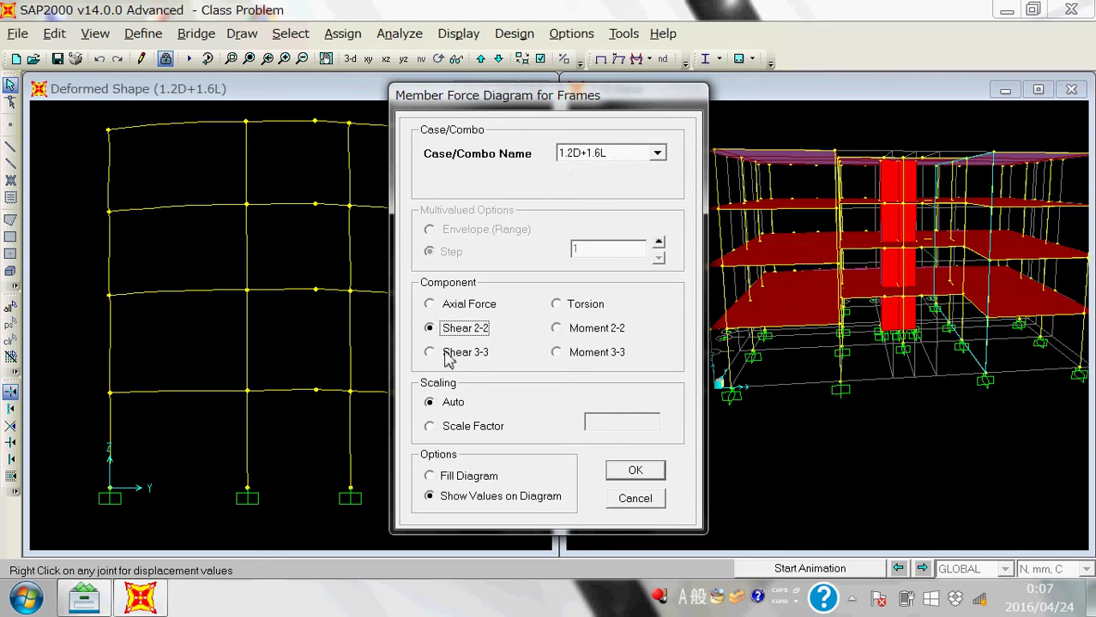
left_click(639, 472)
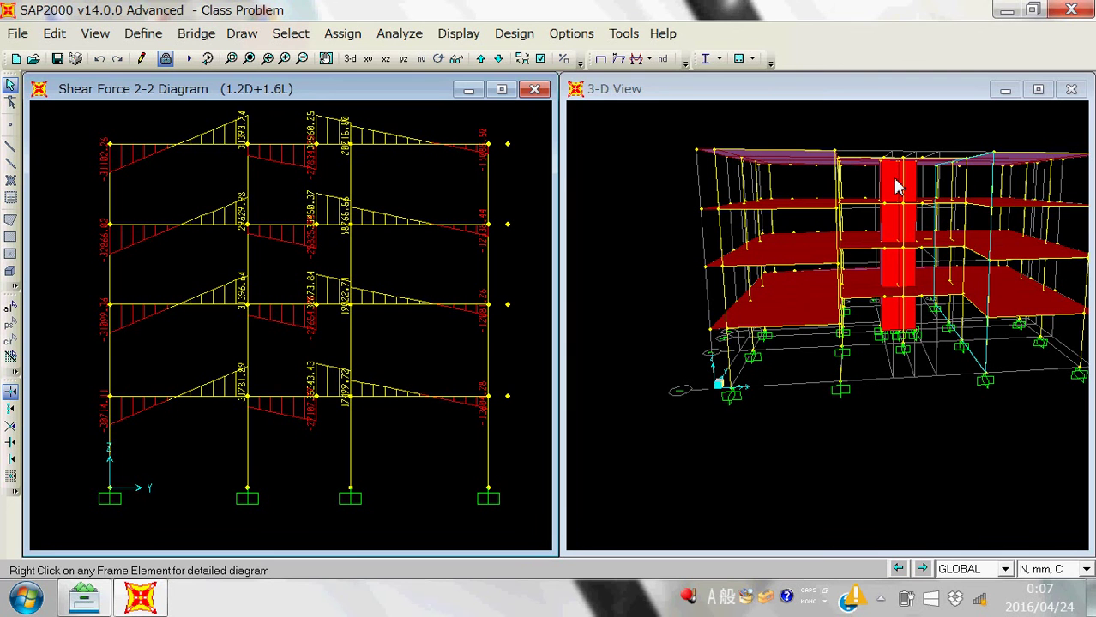
left_click(1085, 569)
scroll(1054, 514, "up", 3)
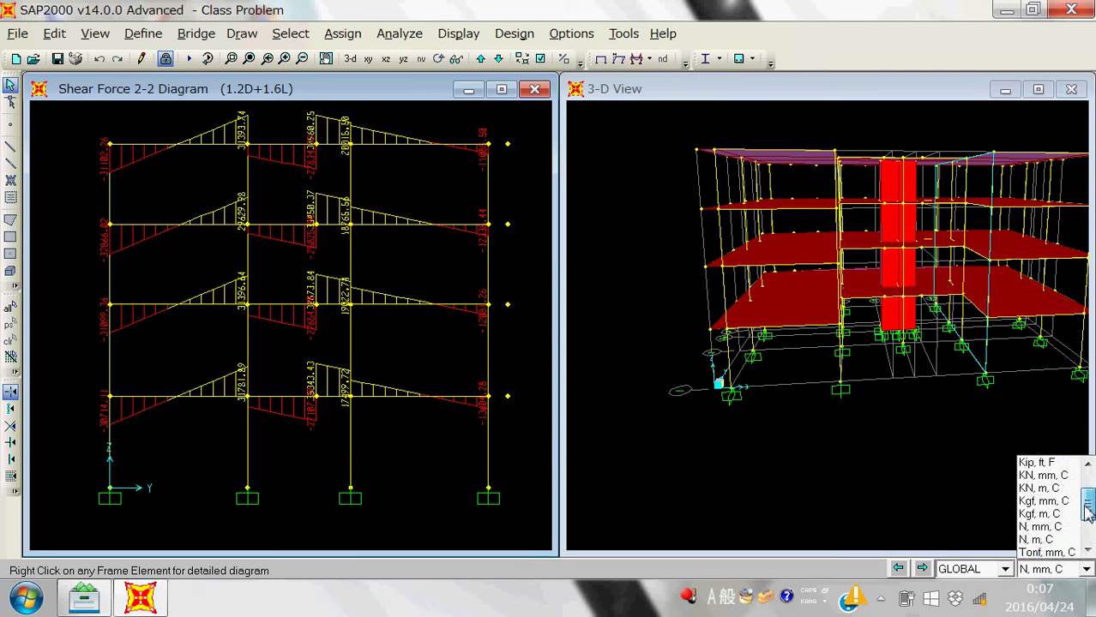
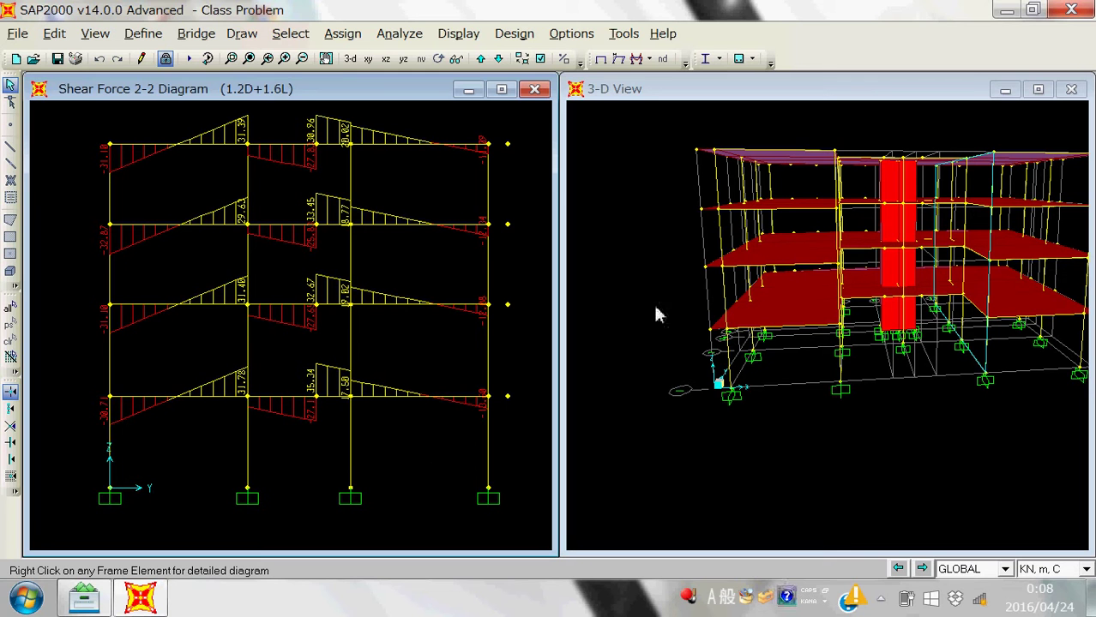
- Switch the diagram window to the XY plan and select eight floor slab areas around the opening bays at the first level
left_click(368, 59)
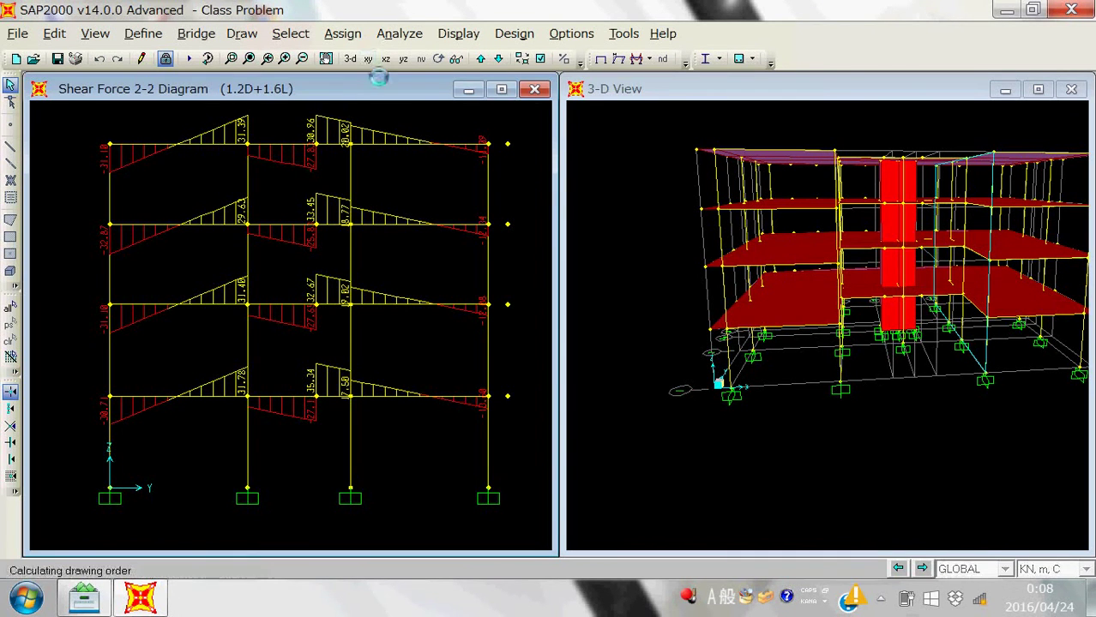
left_click(169, 265)
left_click(166, 355)
left_click(174, 416)
left_click(264, 244)
left_click(364, 250)
left_click(441, 365)
left_click(454, 271)
left_click(477, 441)
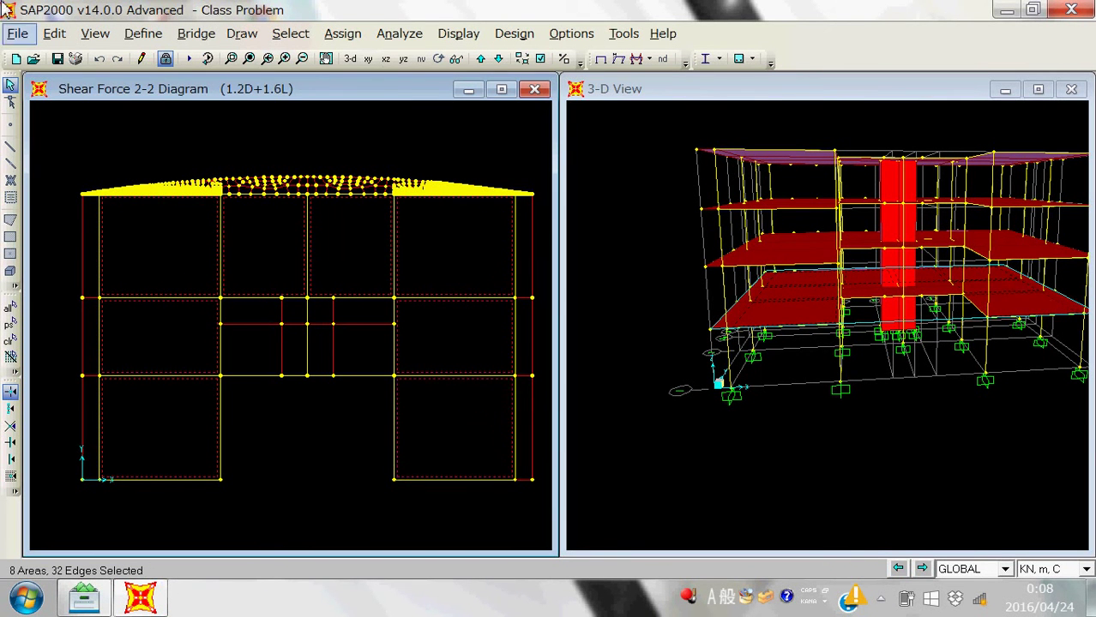
left_click(54, 35)
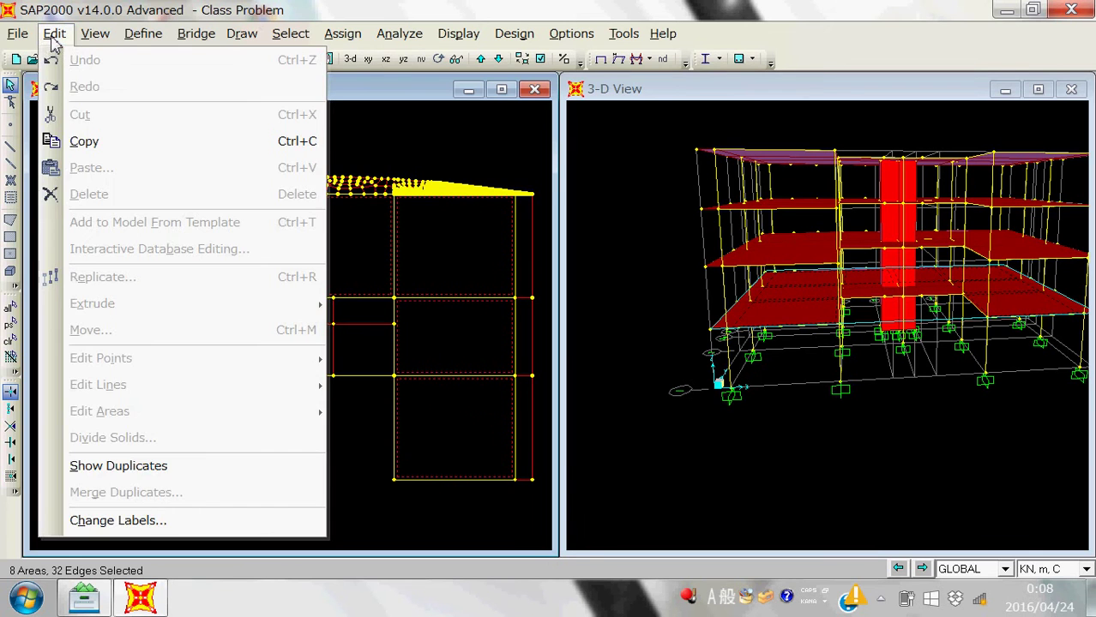
mouse_move(95, 32)
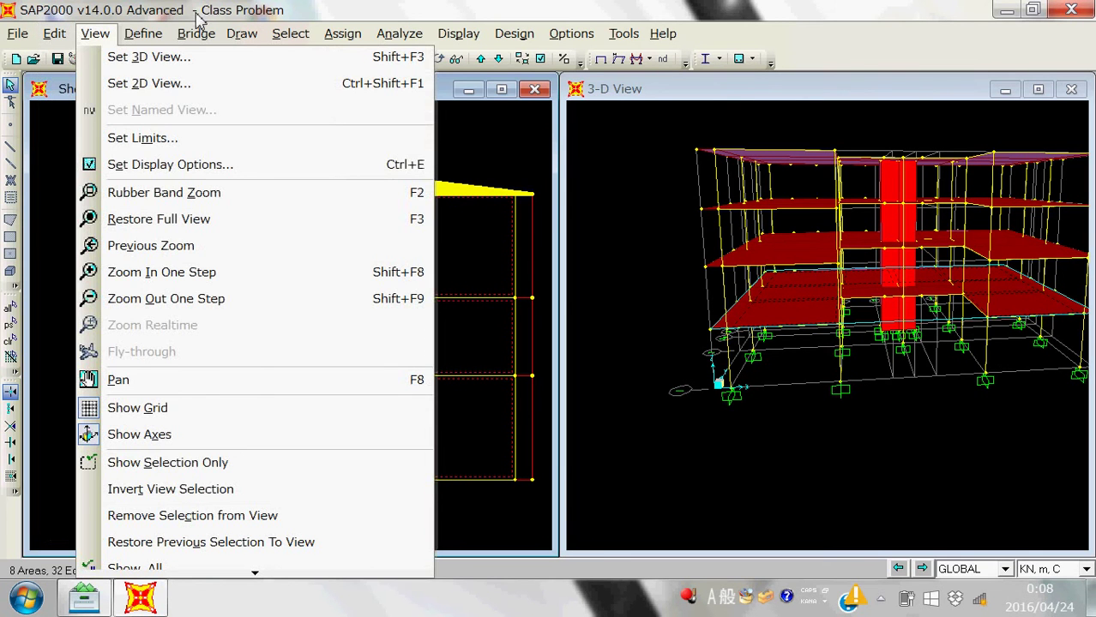
mouse_move(347, 36)
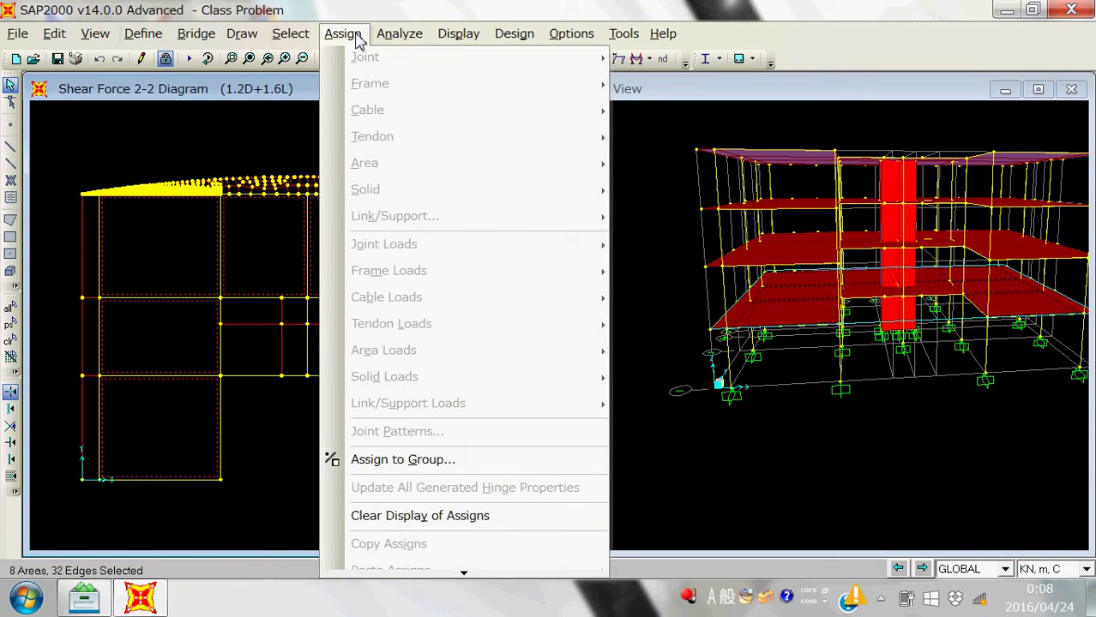
key("Escape")
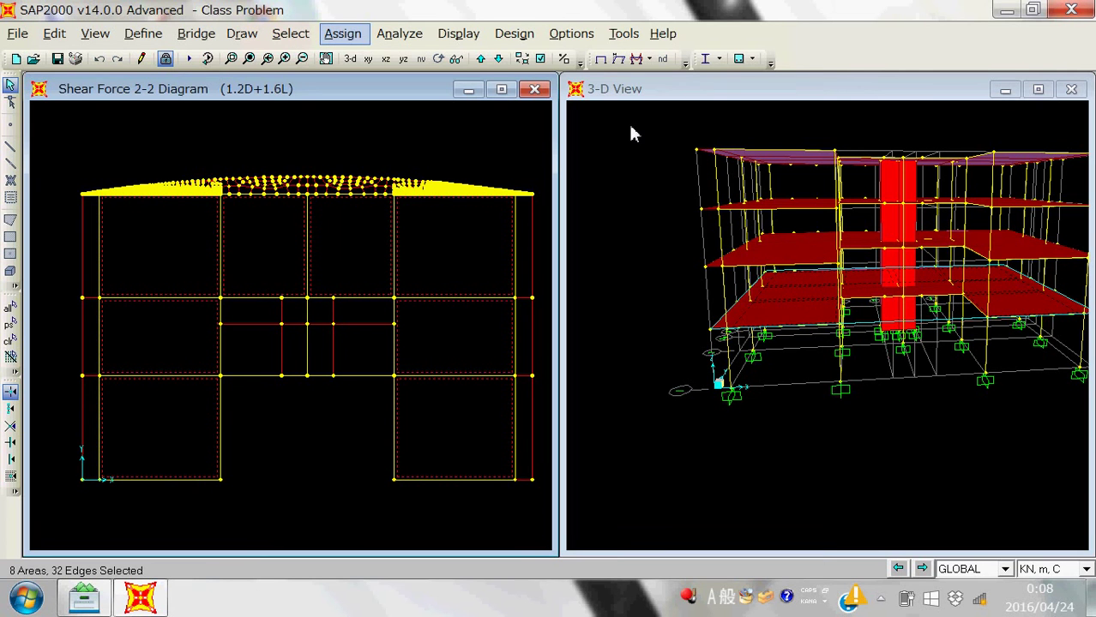
- Unlock the model and accept the deletion of its analysis results
left_click(166, 60)
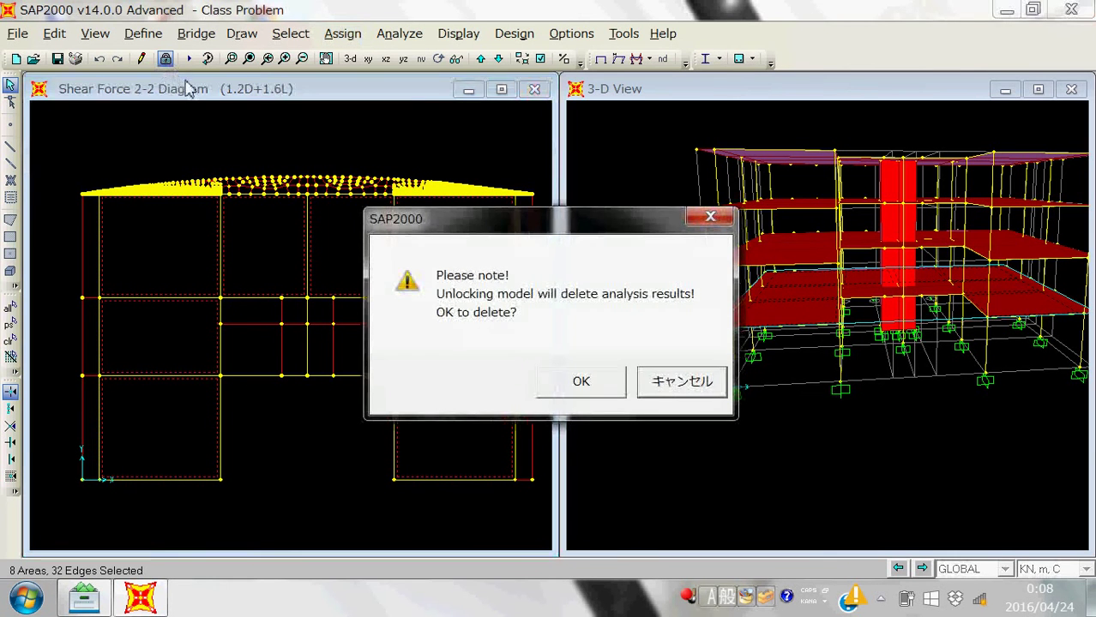
left_click(580, 383)
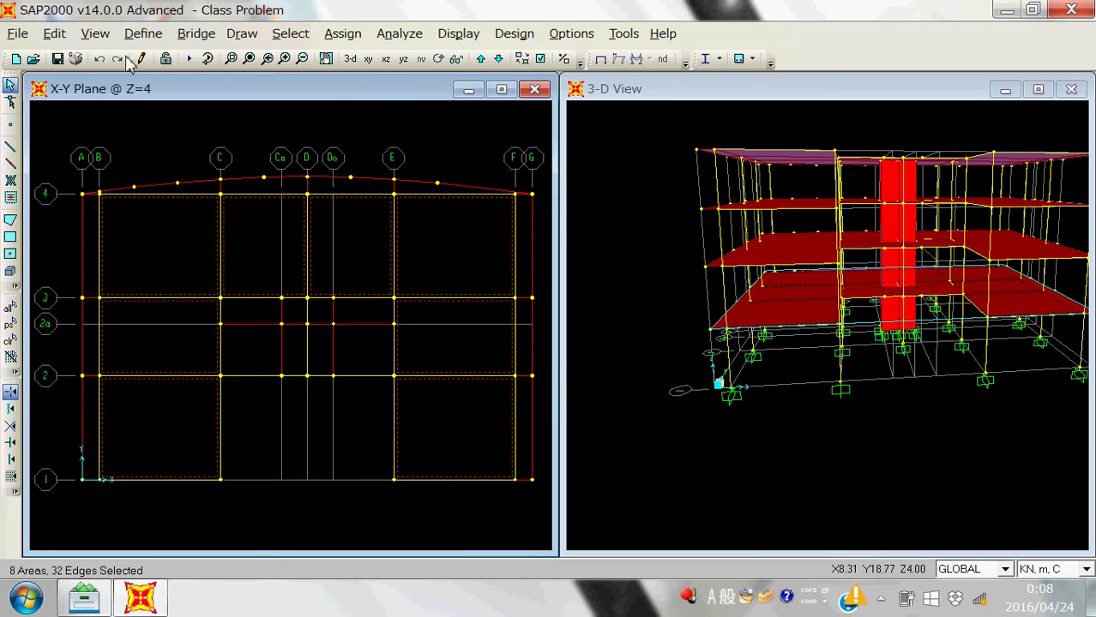
- Assign an automatic area mesh of 4 by 4 objects to the eight selected floor slab areas
left_click(54, 39)
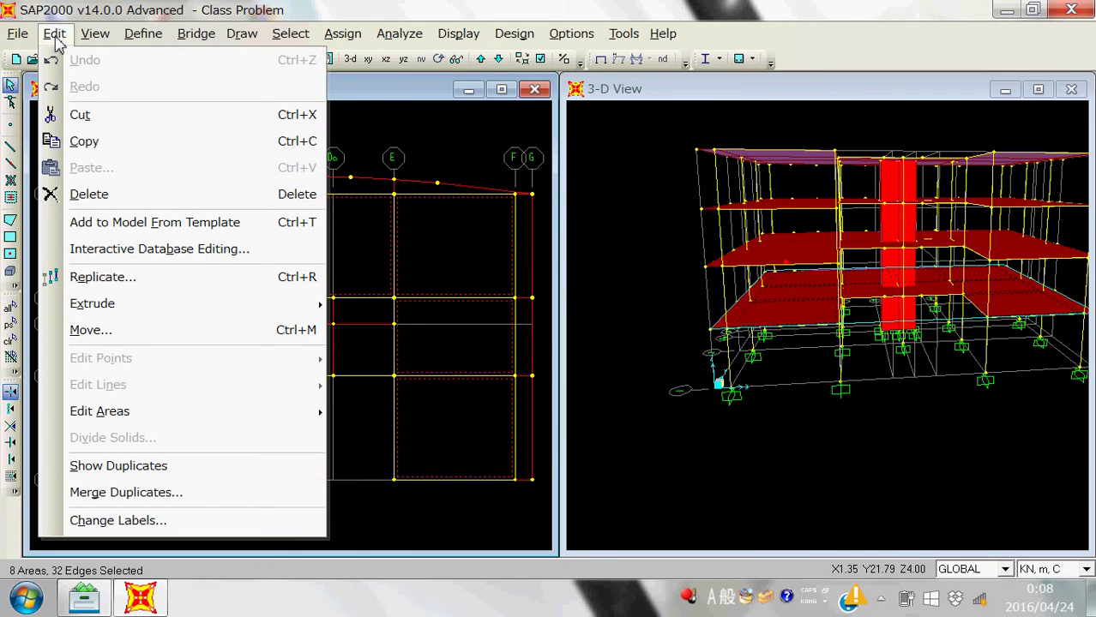
left_click(54, 34)
left_click(196, 34)
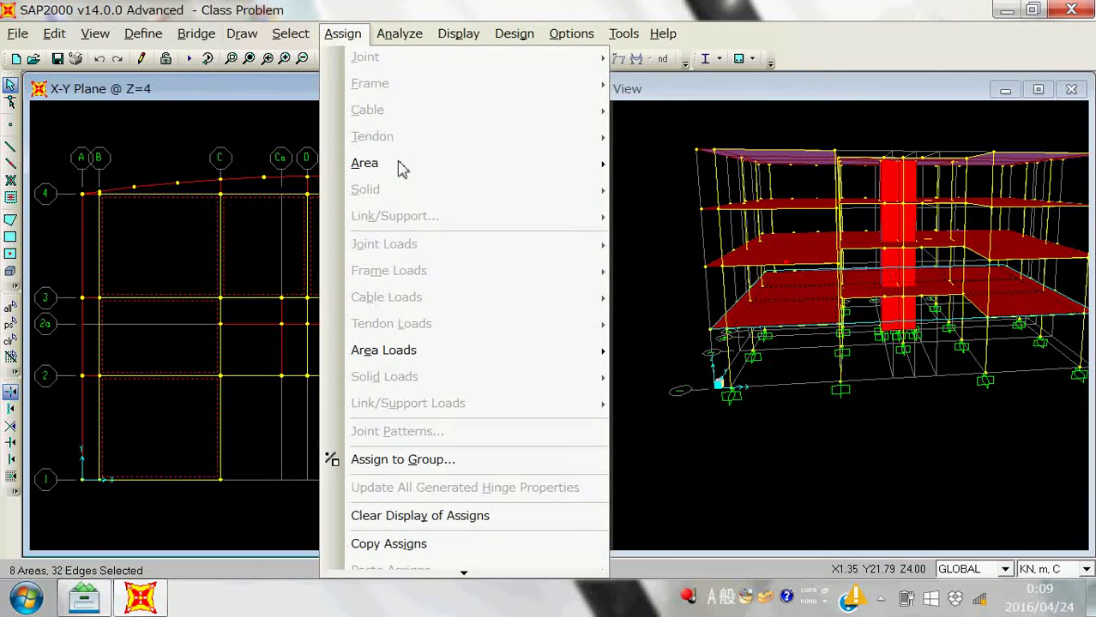
mouse_move(420, 166)
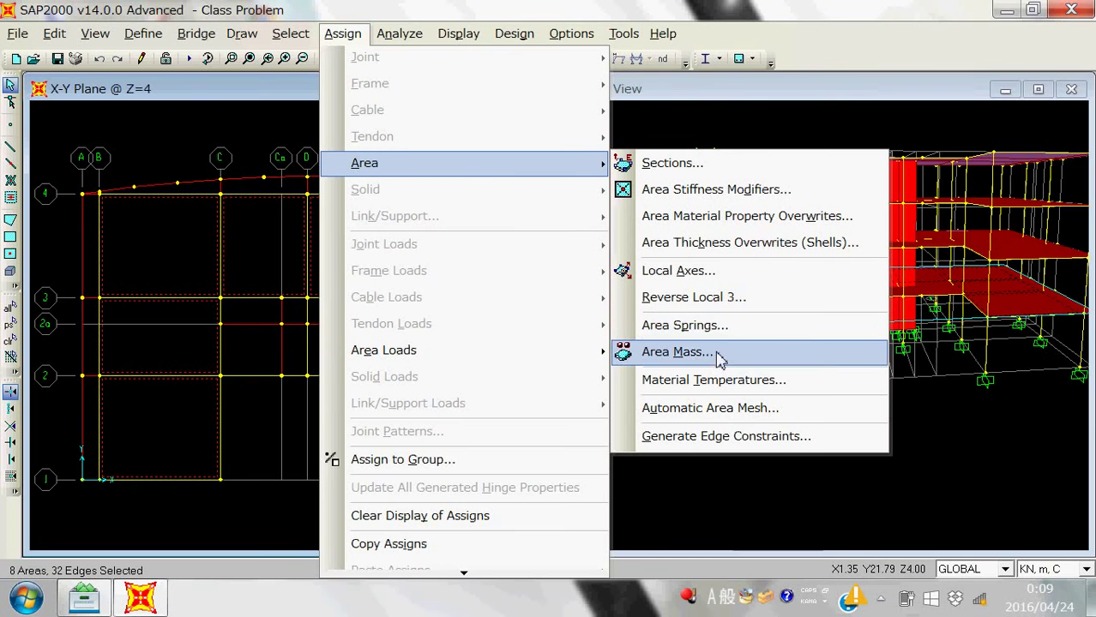
left_click(742, 409)
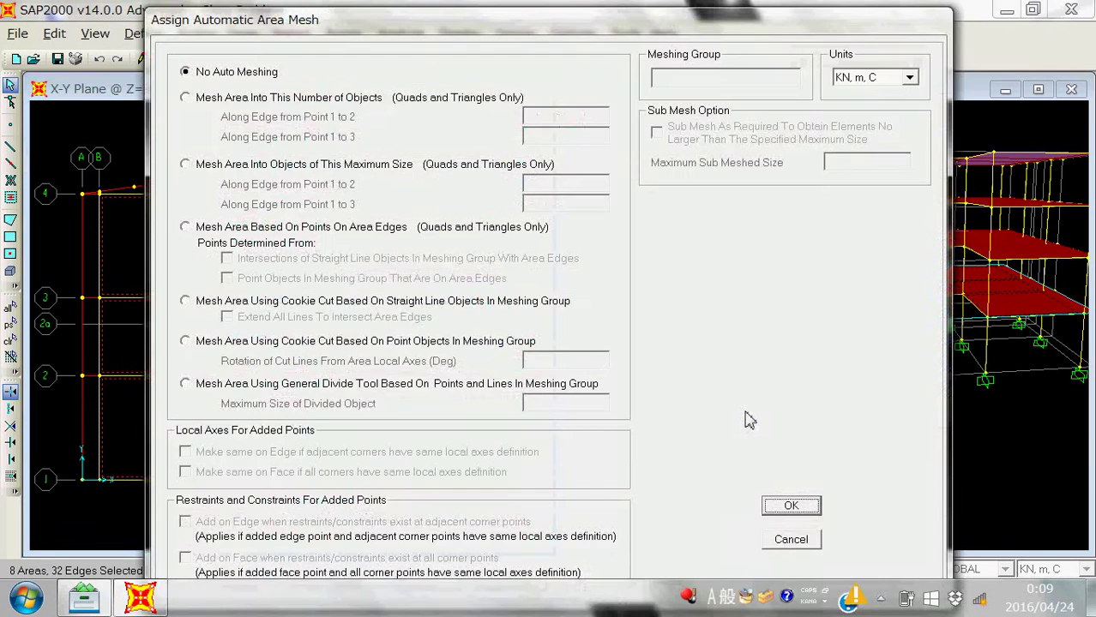
left_click(185, 100)
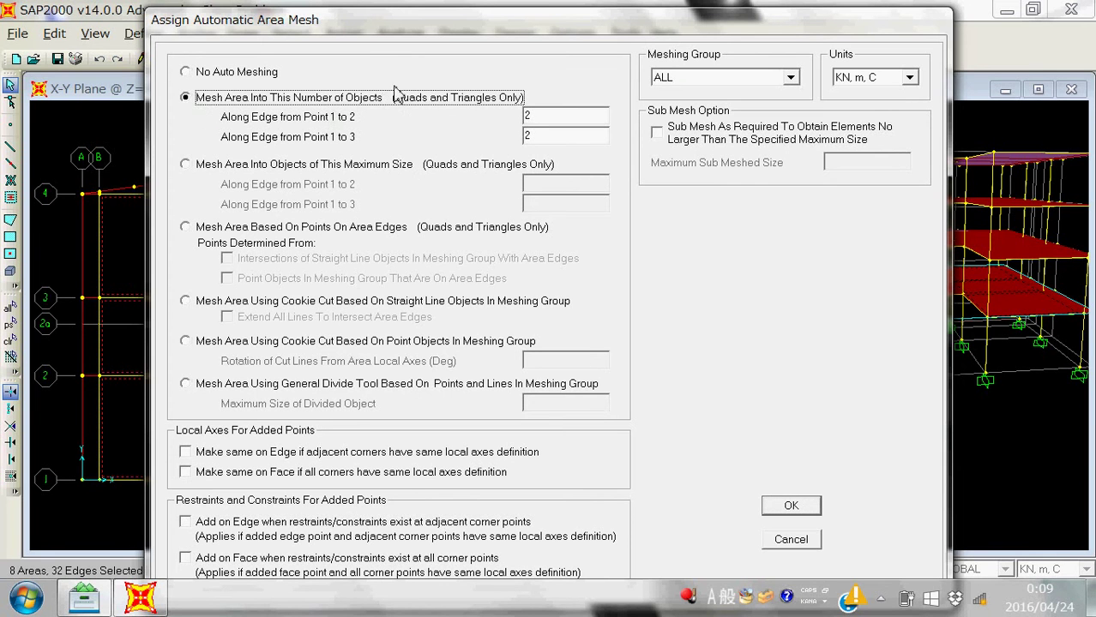
double_click(546, 117)
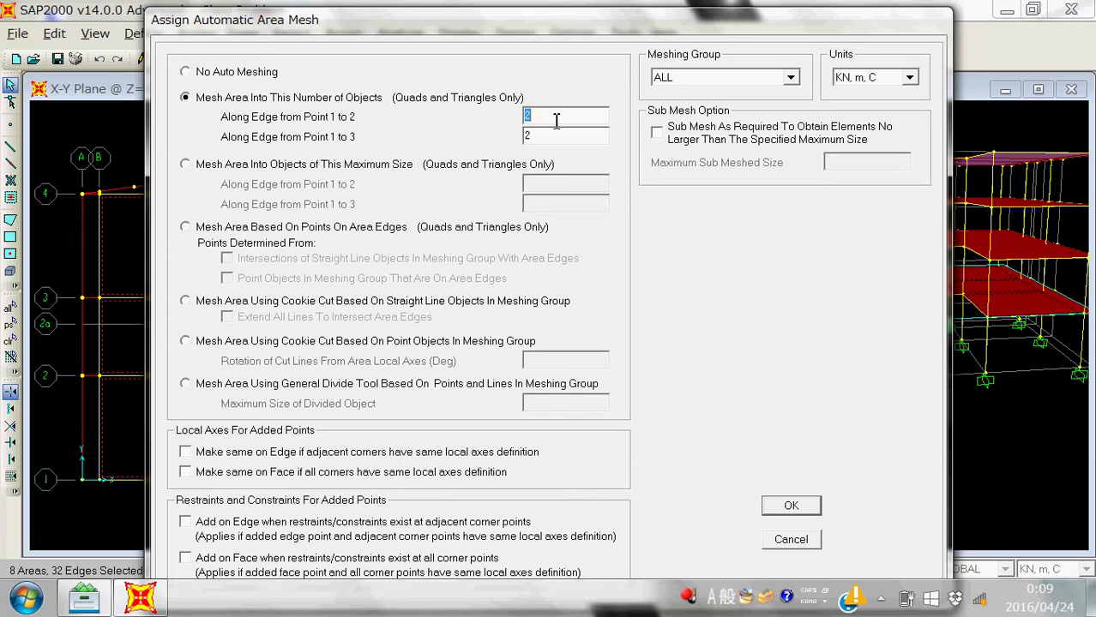
type("4")
double_click(549, 137)
type("4")
left_click(788, 506)
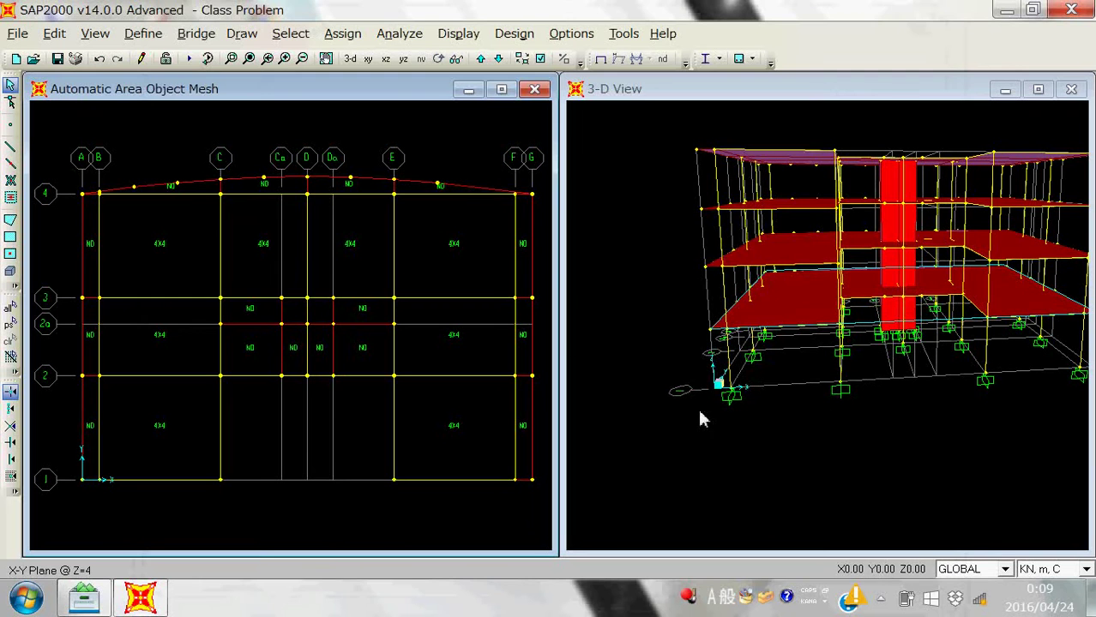
left_click(488, 263)
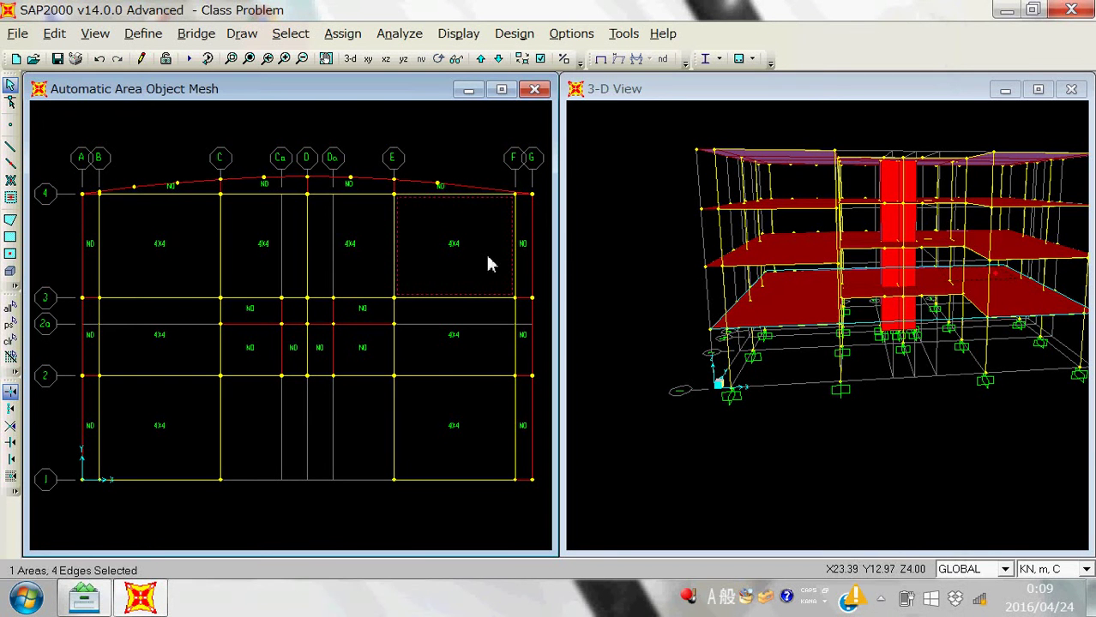
left_click(460, 364)
left_click(470, 436)
left_click(179, 320)
left_click(175, 276)
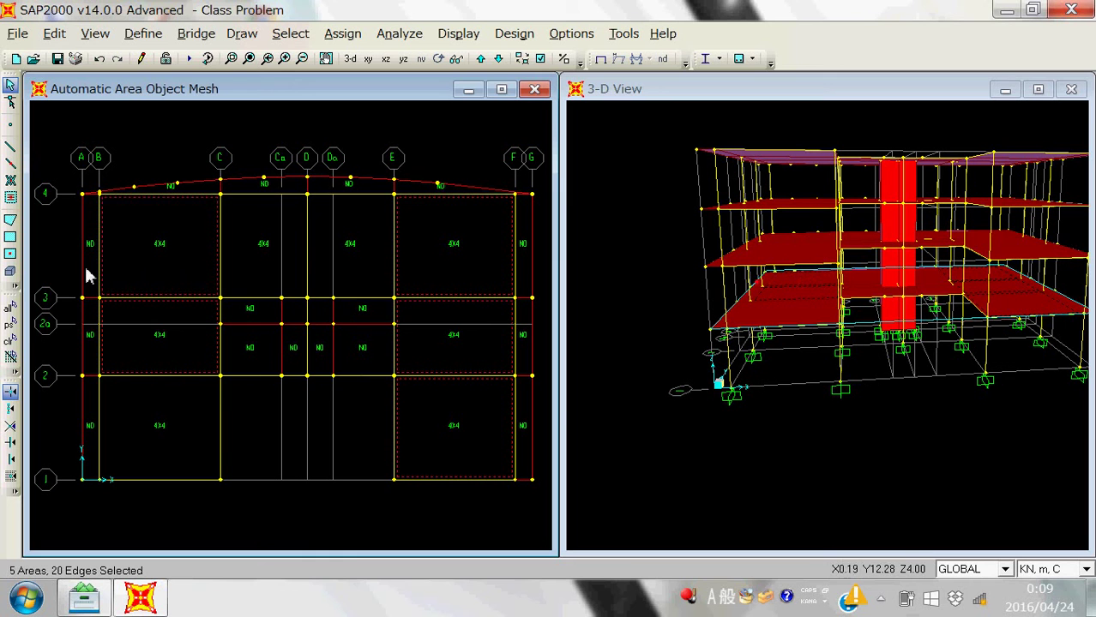
left_click(163, 432)
left_click(245, 265)
left_click(348, 246)
left_click(362, 355)
left_click(252, 315)
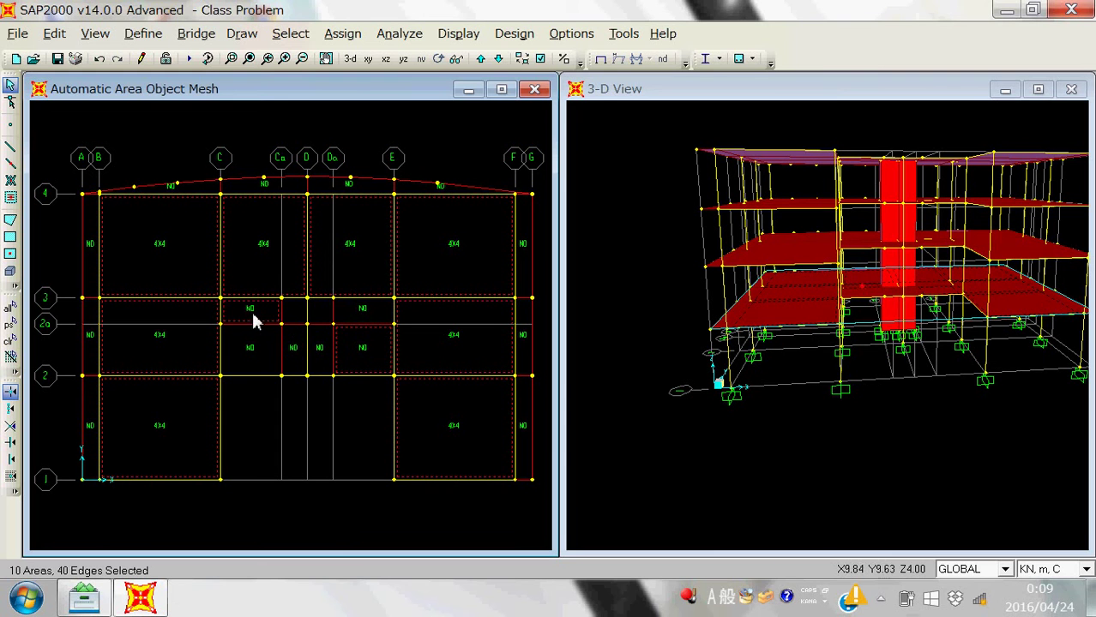
left_click(357, 313)
left_click(262, 368)
left_click(298, 358)
left_click(319, 355)
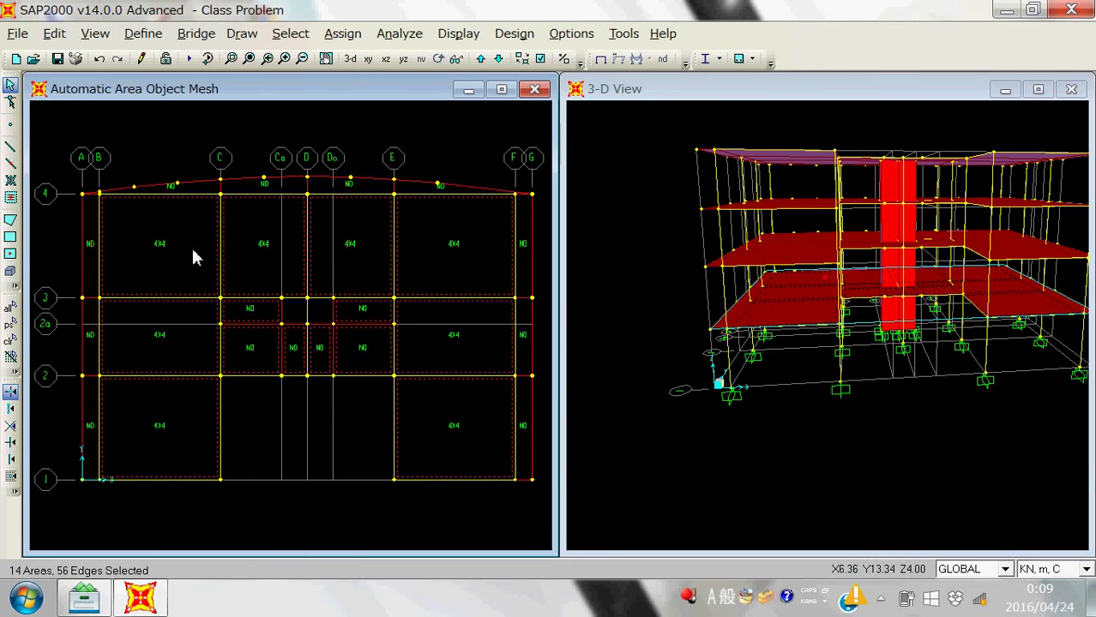
left_click(216, 196)
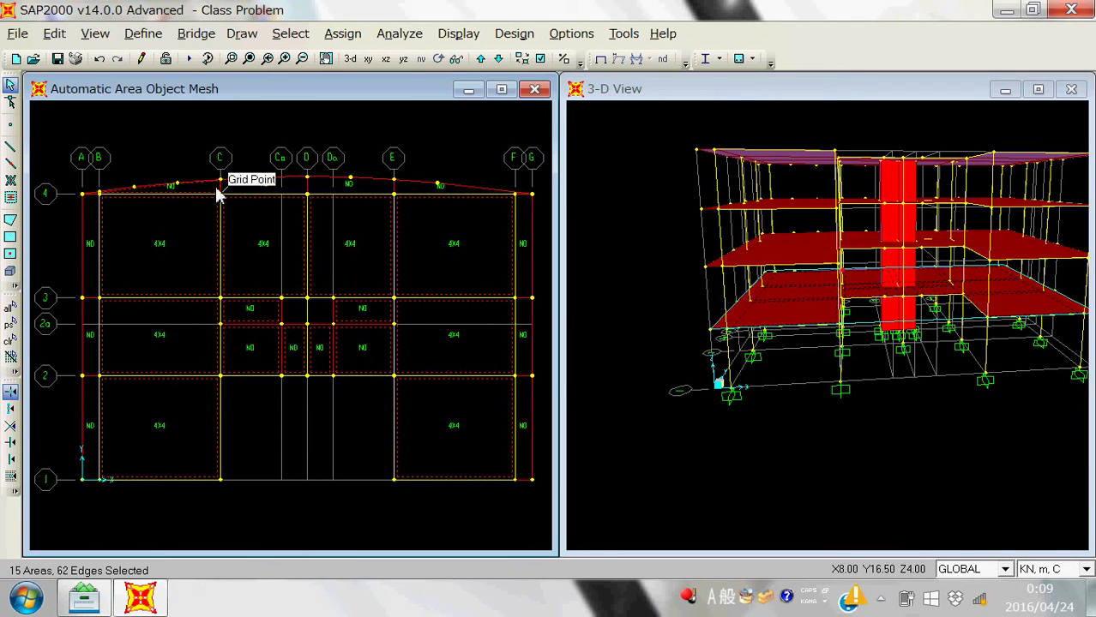
left_click(167, 248)
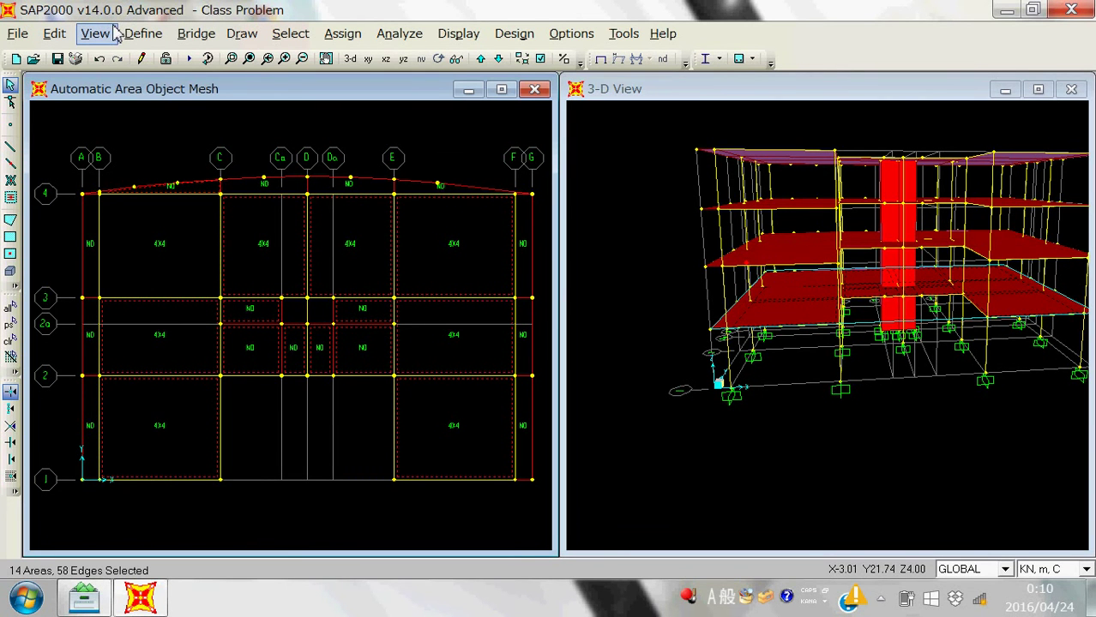
left_click(362, 38)
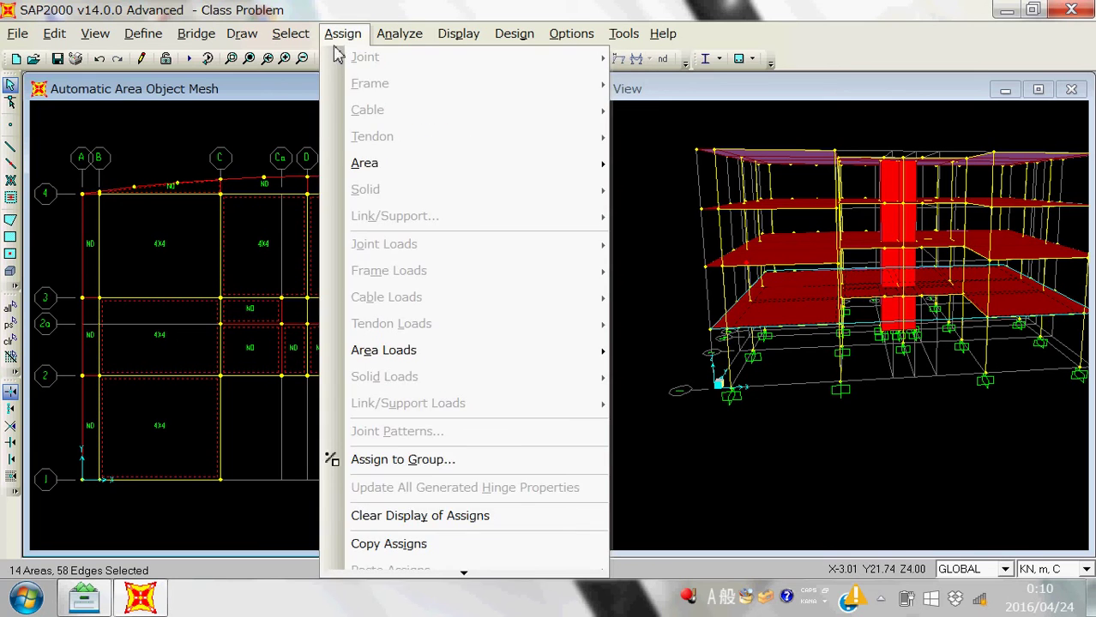
left_click(250, 144)
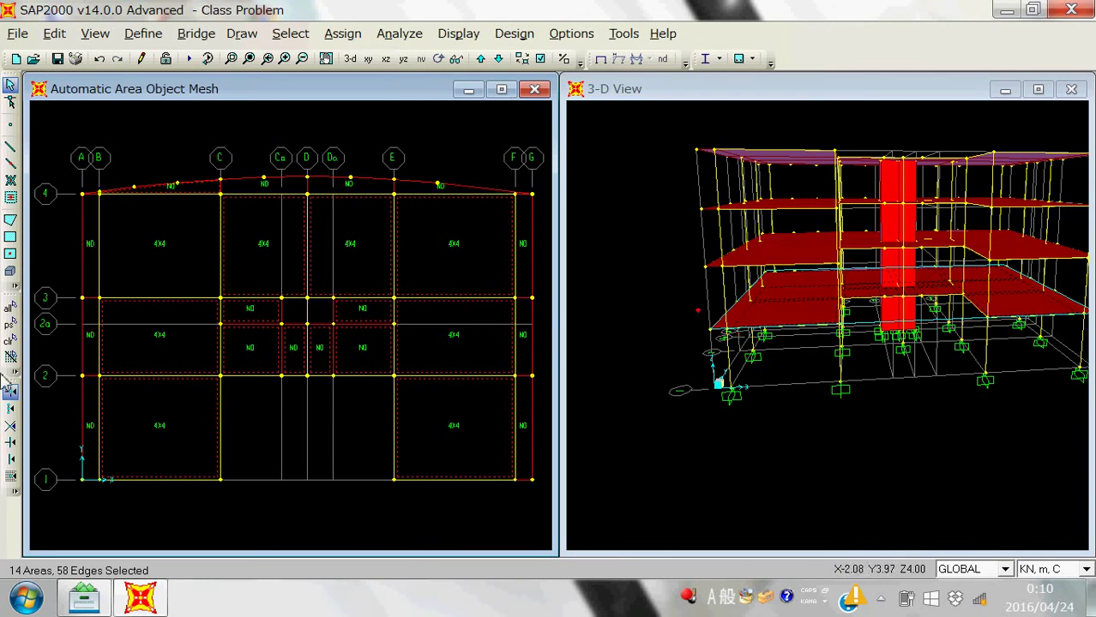
left_click(10, 342)
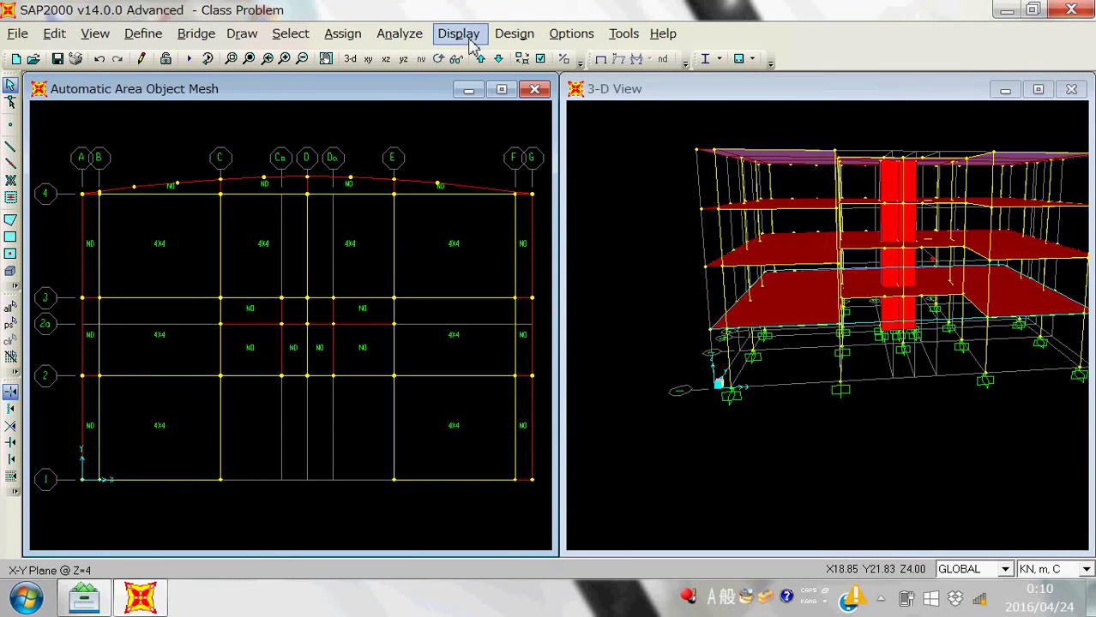
- Run the analysis on the model with the newly meshed floor slabs
left_click(381, 41)
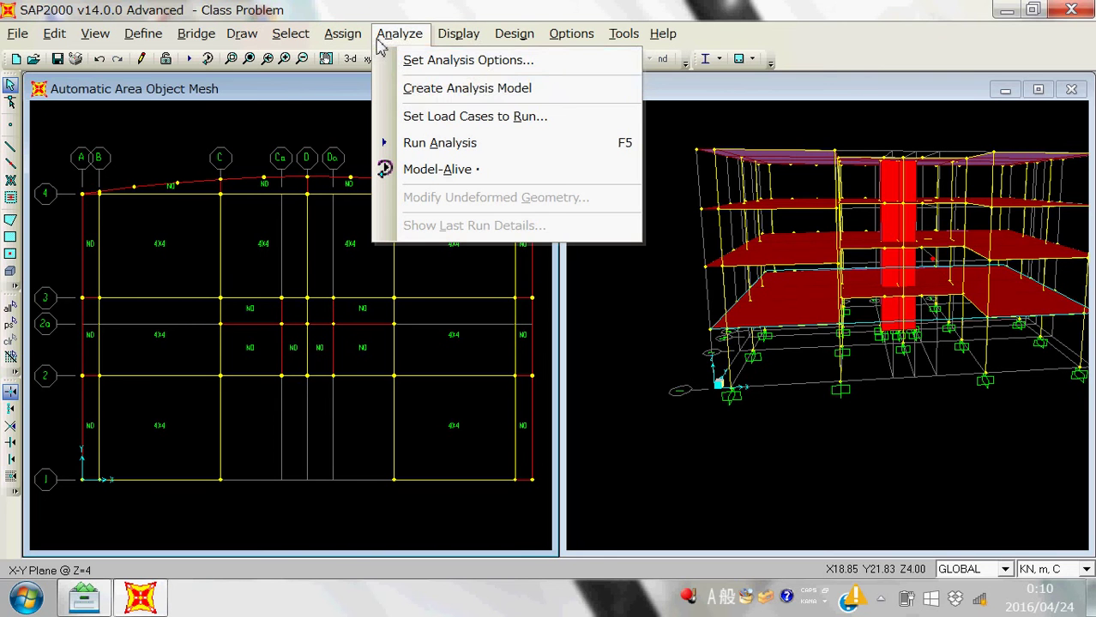
left_click(425, 145)
left_click(828, 422)
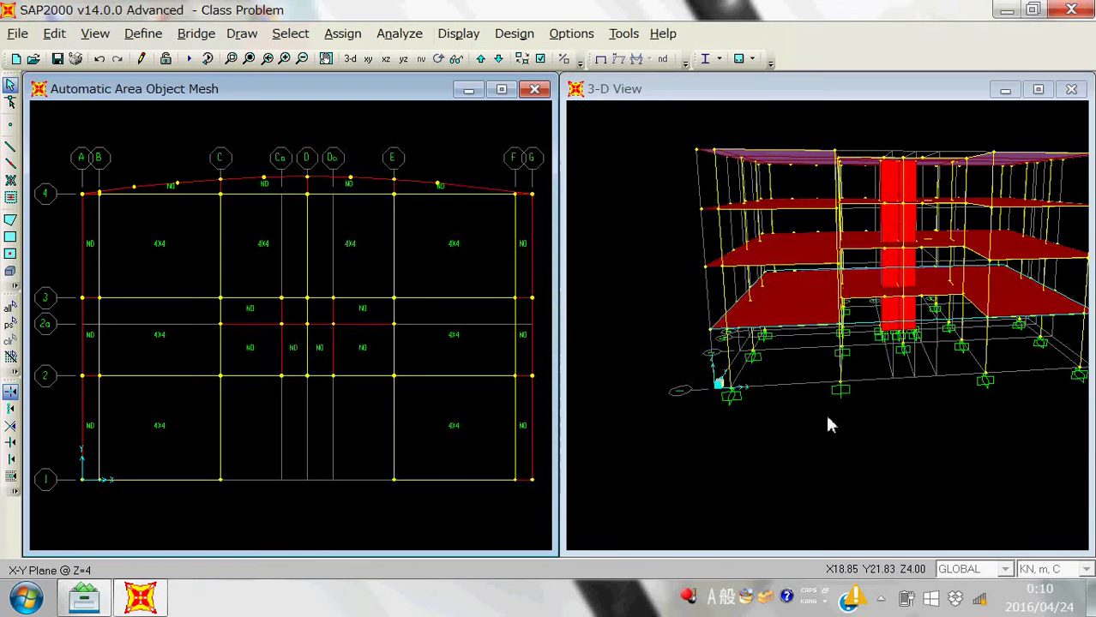
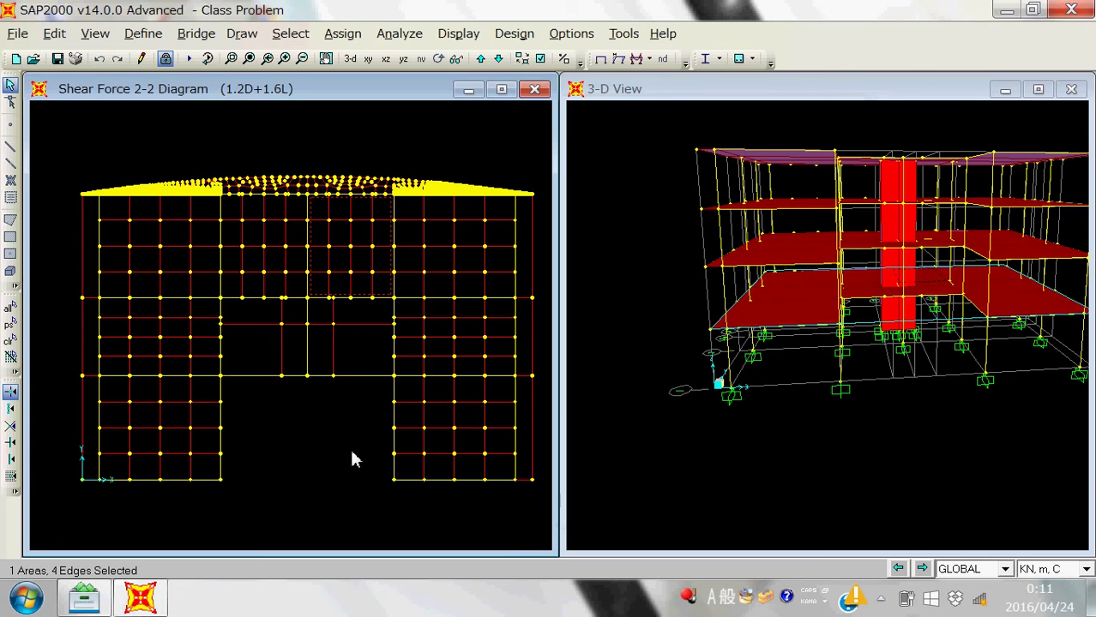
- Examine the meshed slabs in the Shear Force 2-2 plan and switch that window to the 3-D view
scroll(295, 203, "up", 2)
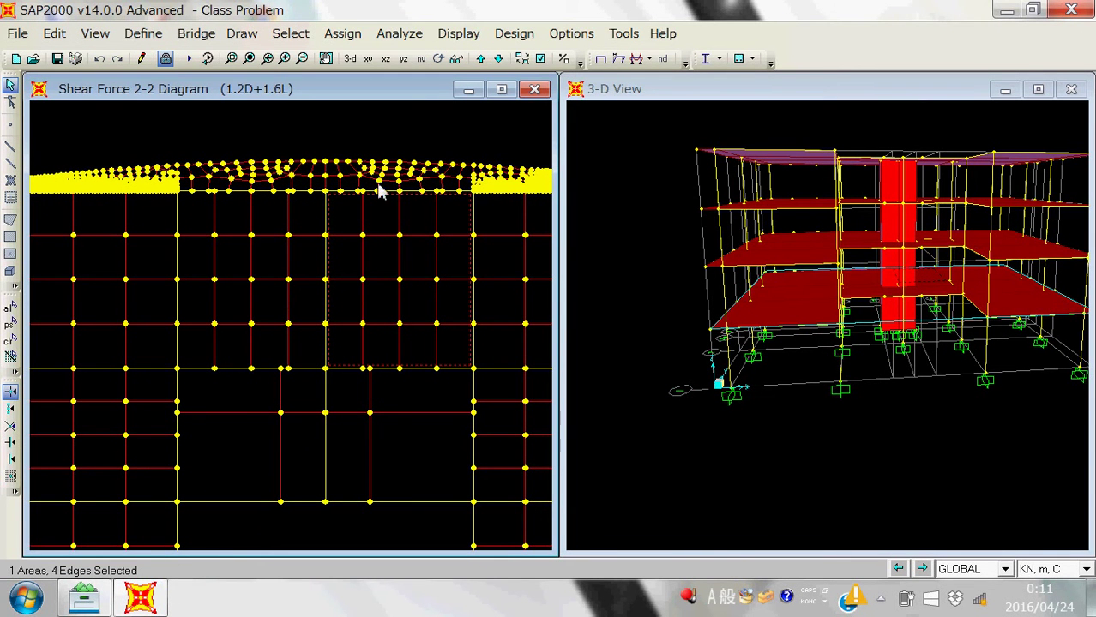
scroll(324, 313, "down", 1)
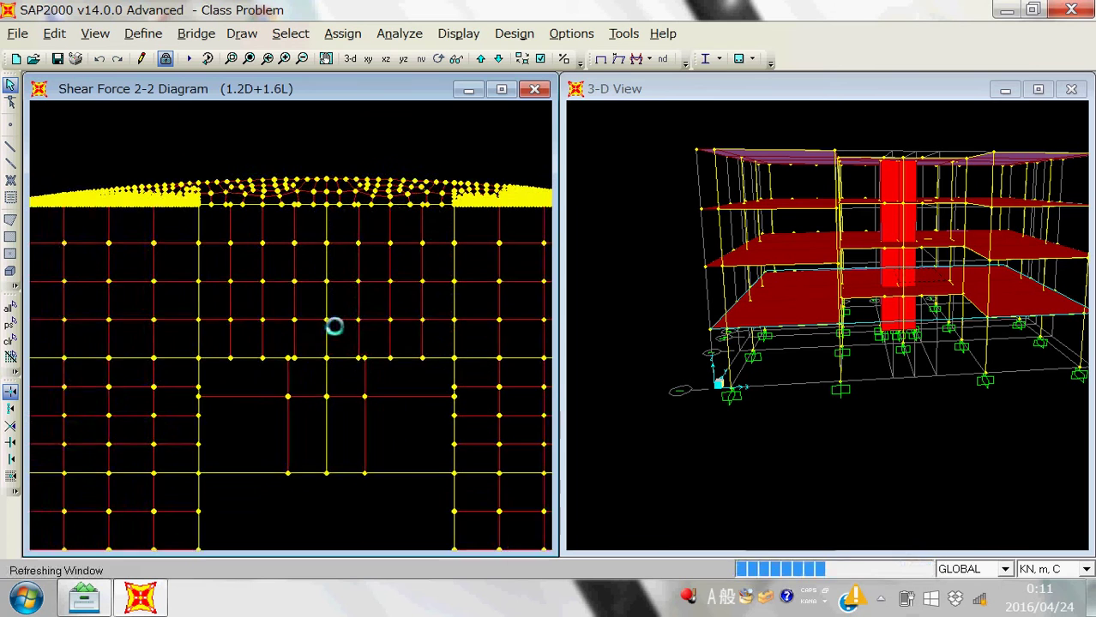
left_click(305, 311)
left_click(330, 286)
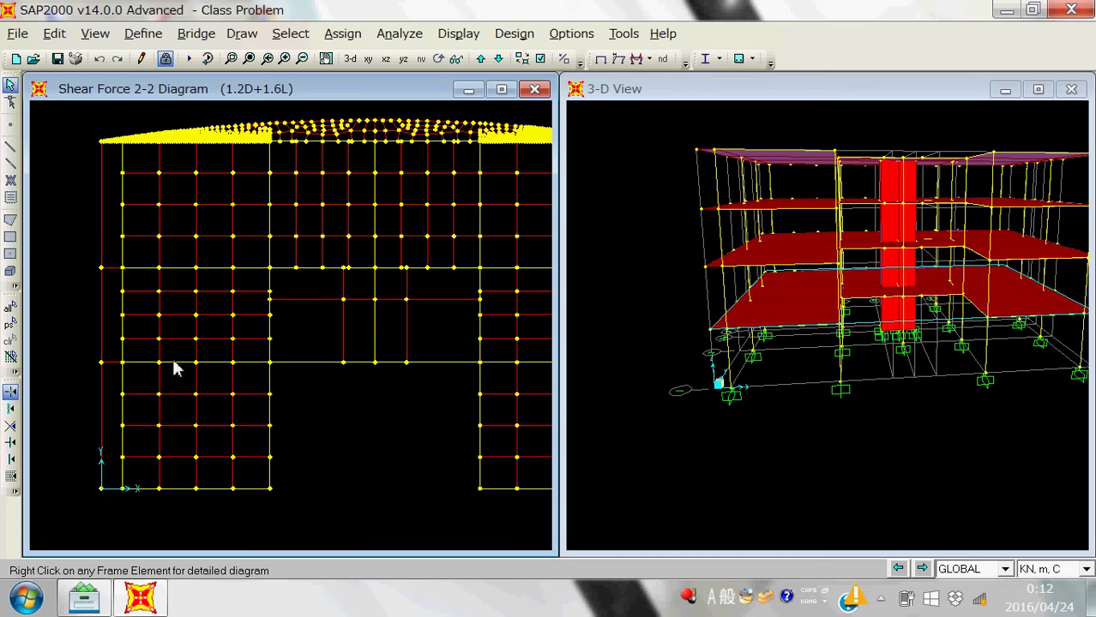
left_click(351, 59)
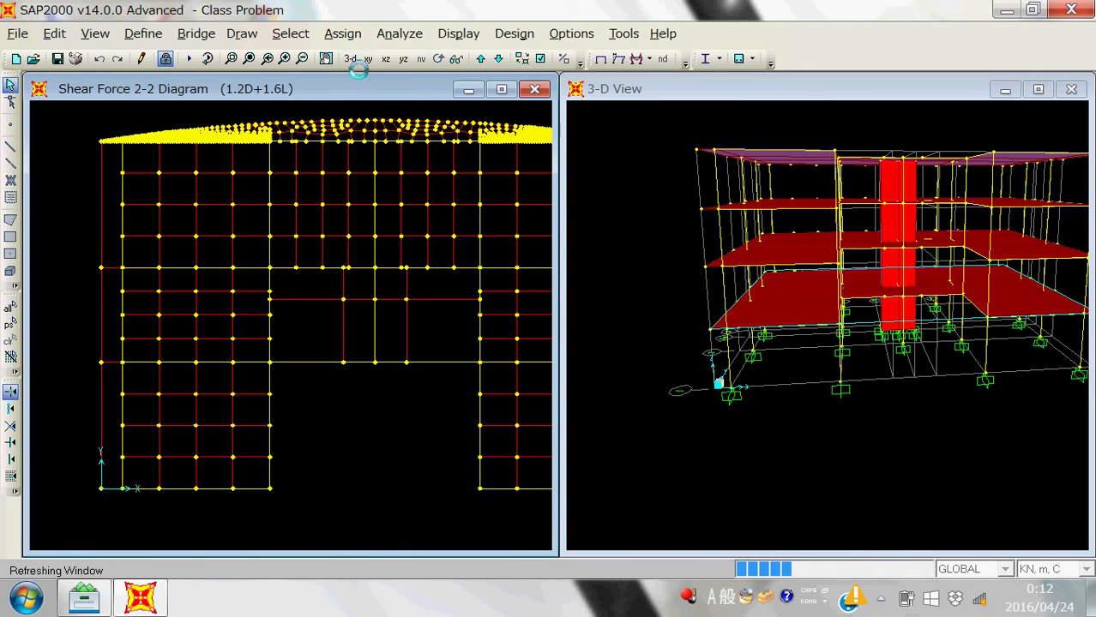
left_click_drag(199, 379, 453, 242)
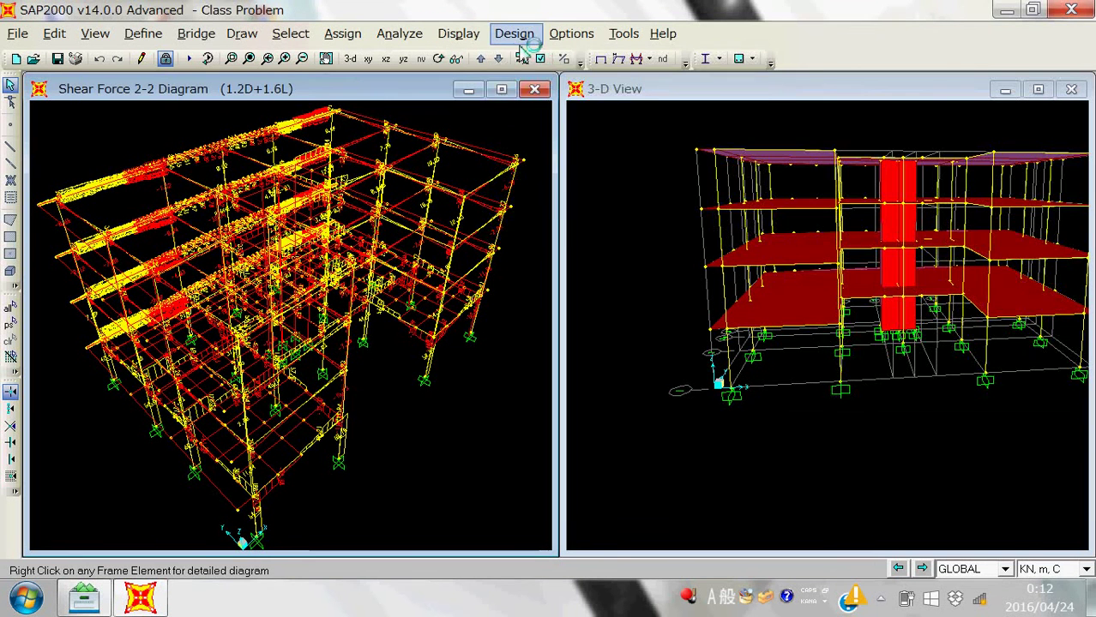
- Review the concrete frame design preferences, including the strength reduction factors, and accept them
left_click(519, 36)
mouse_move(559, 93)
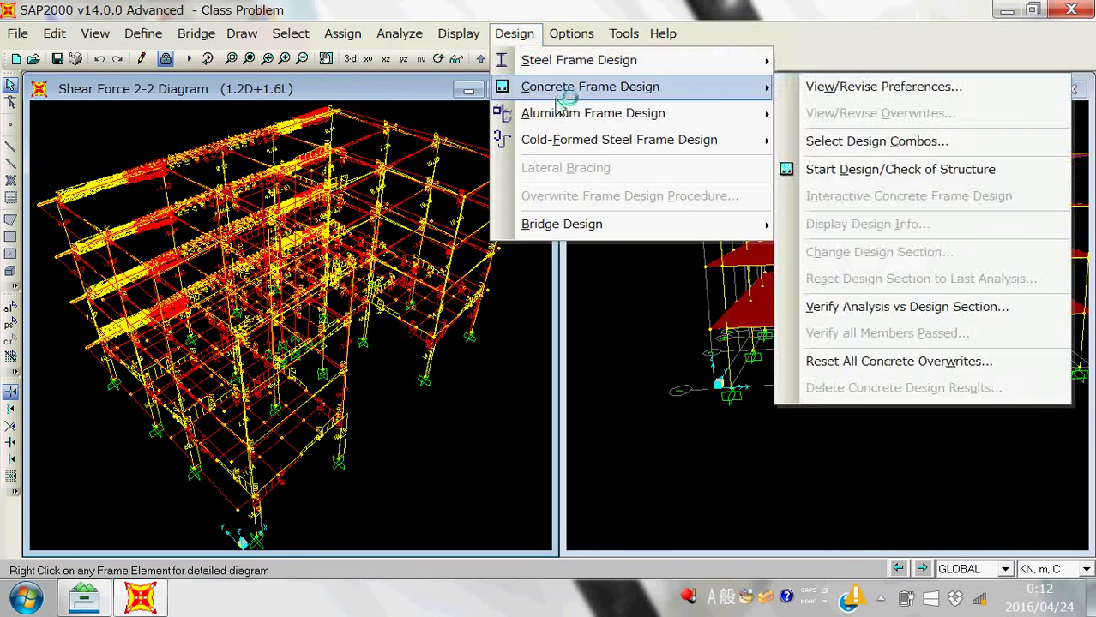
left_click(831, 90)
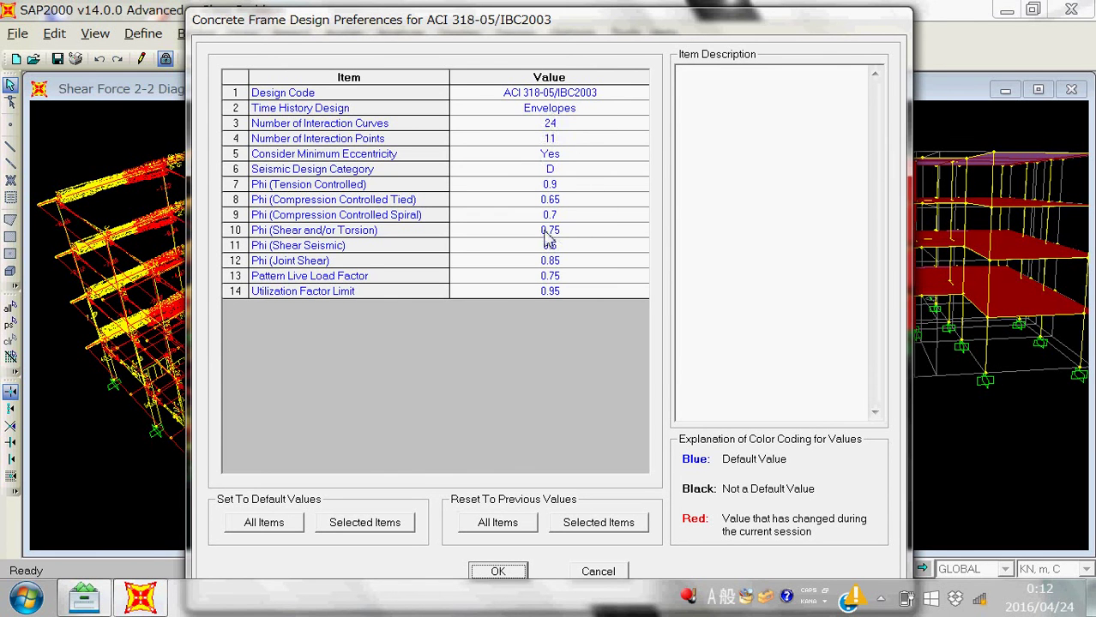
left_click(494, 574)
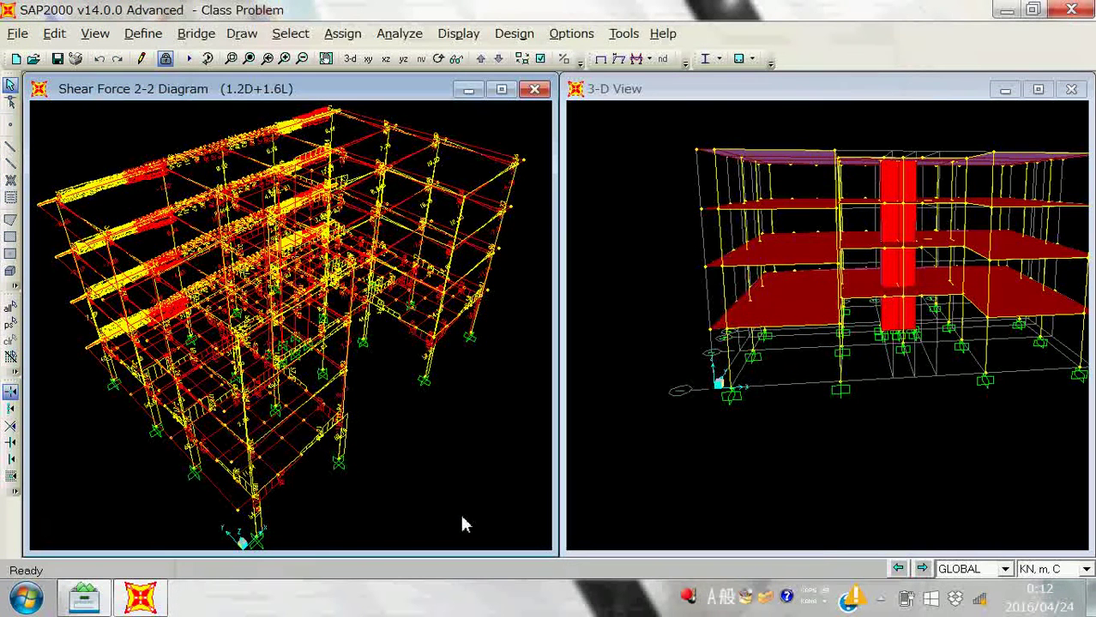
- Choose ACI 318-05/IBC2003 as the design code in the concrete frame design preferences
left_click(573, 34)
mouse_move(514, 34)
mouse_move(557, 90)
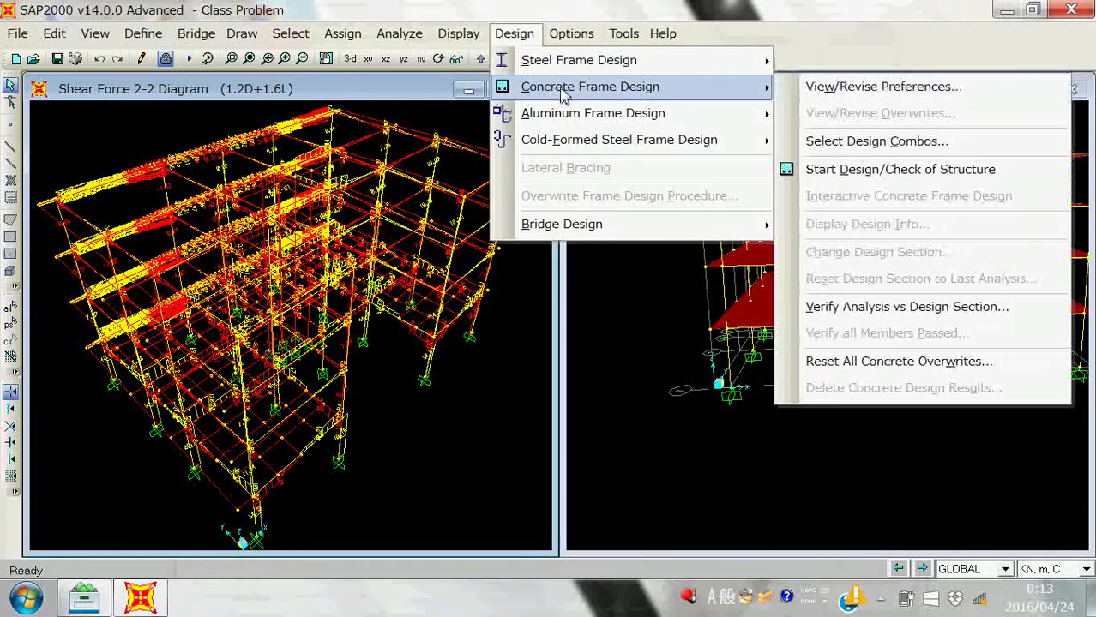
left_click(824, 90)
left_click(602, 97)
left_click(639, 94)
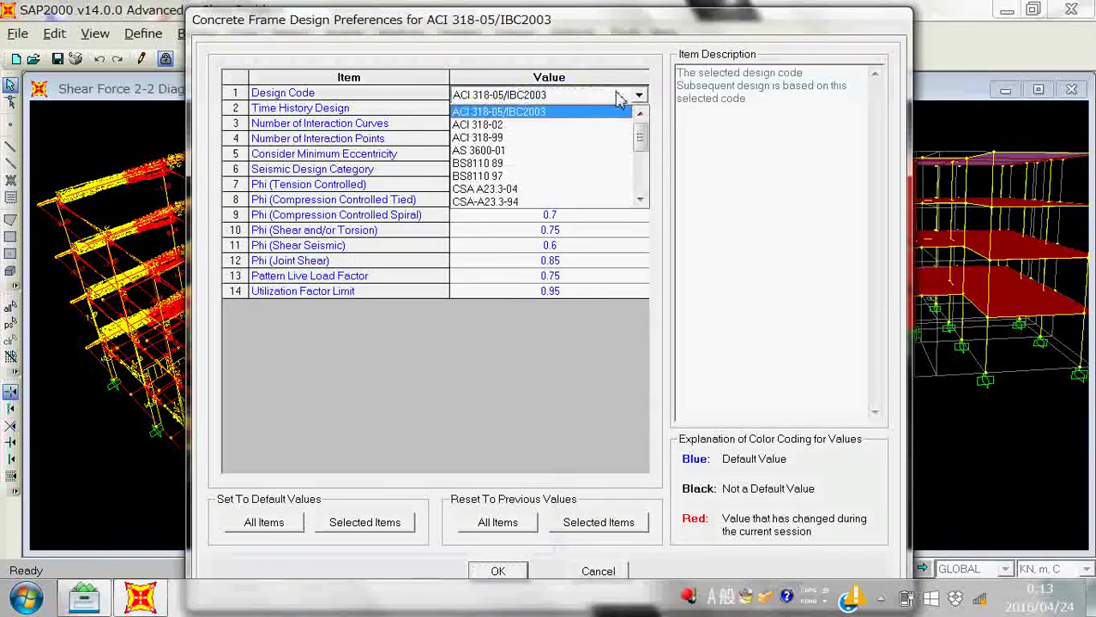
mouse_move(638, 142)
left_mouse_down()
mouse_move(657, 197)
mouse_move(643, 150)
left_mouse_up()
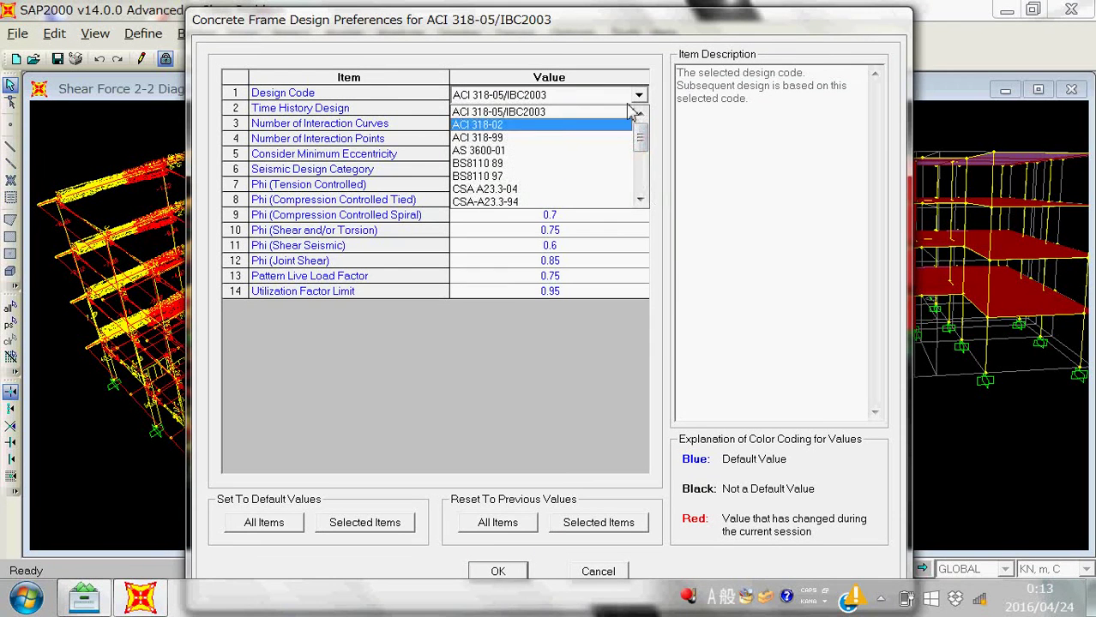
left_click(559, 114)
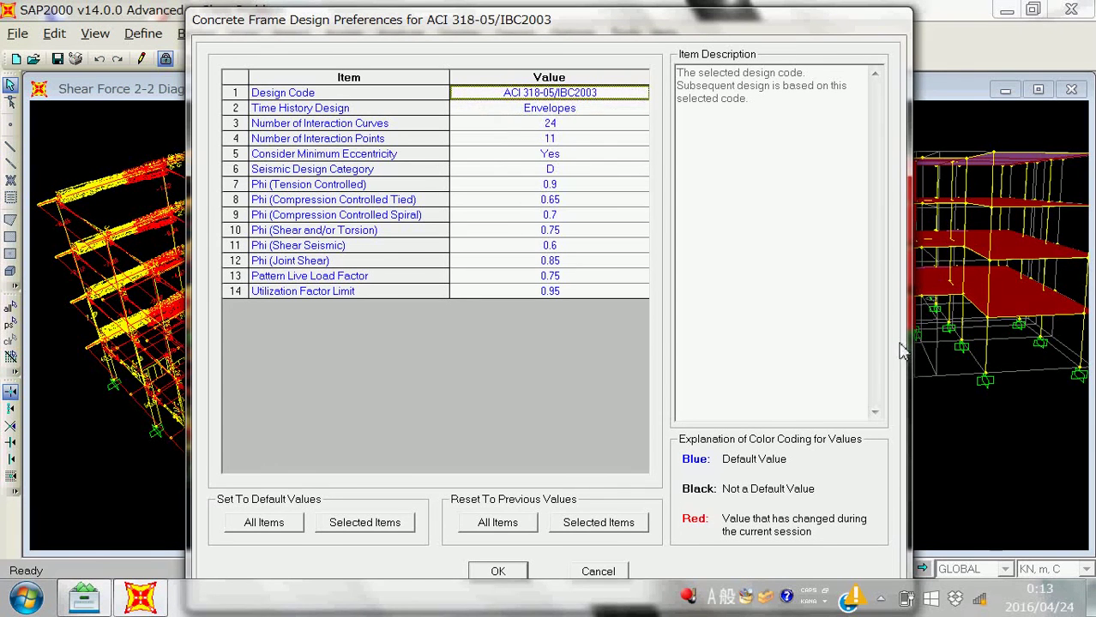
left_click(498, 571)
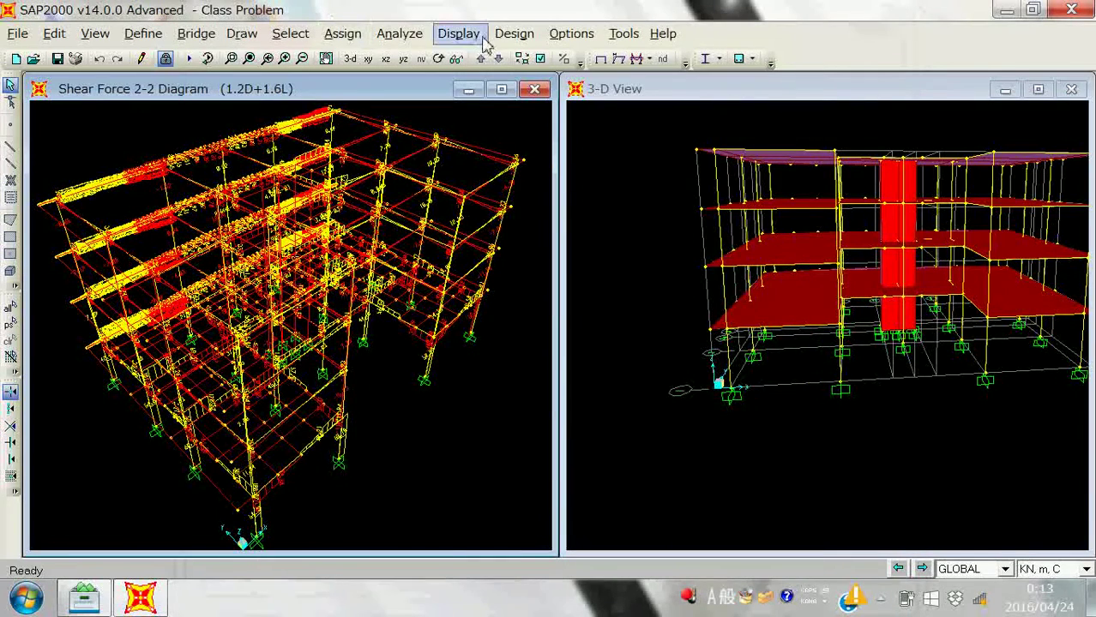
- Run the concrete frame design check of the structure and make the 3-D model view the active window
left_click(513, 34)
mouse_move(553, 43)
mouse_move(514, 34)
mouse_move(545, 89)
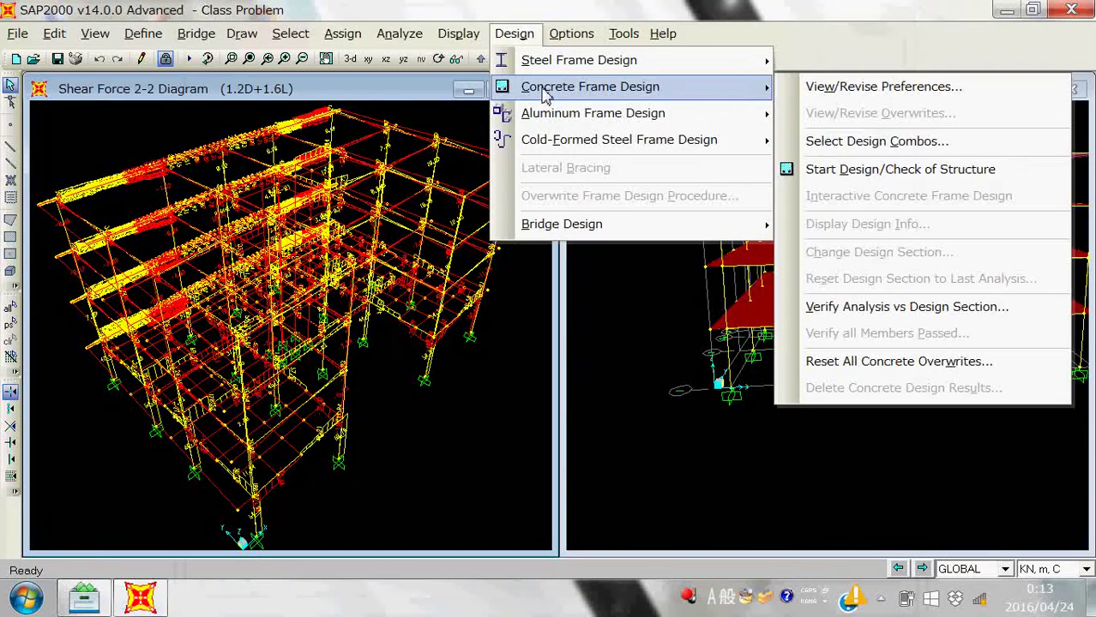
left_click(837, 175)
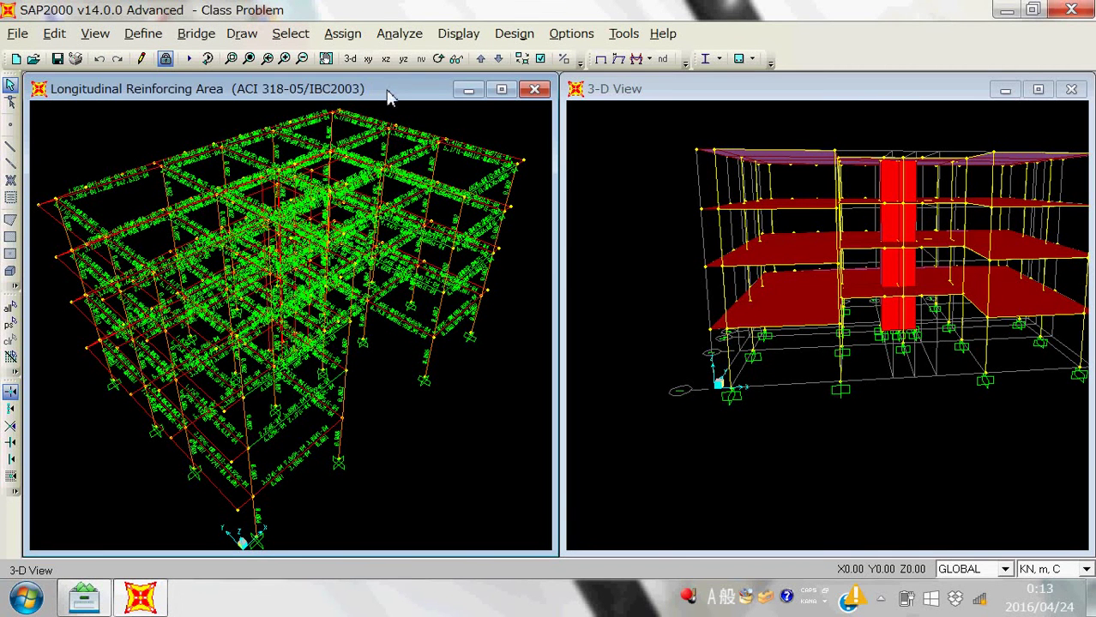
left_click(699, 98)
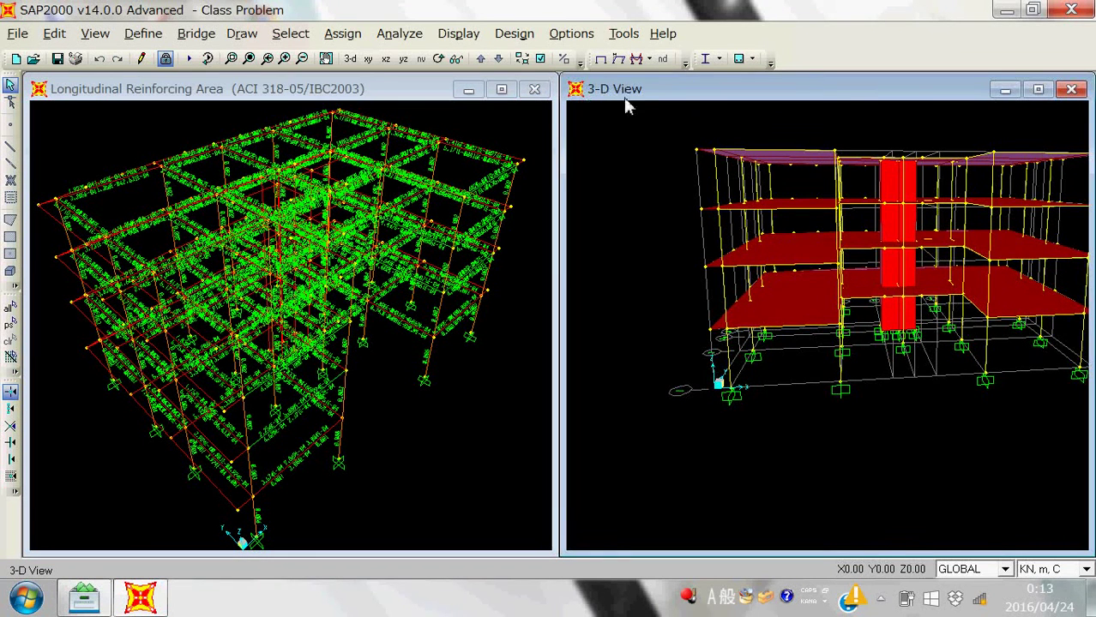
- Rearrange the two model windows and show the default 3-D view beside the longitudinal reinforcing results
left_click_drag(626, 94, 611, 89)
left_click(349, 58)
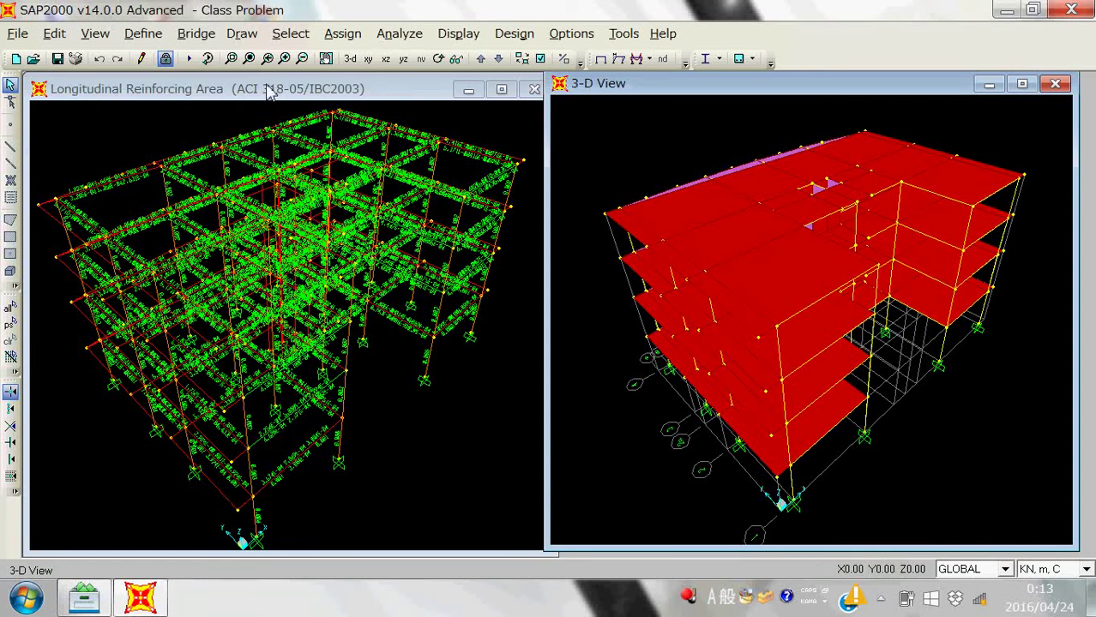
left_click(367, 58)
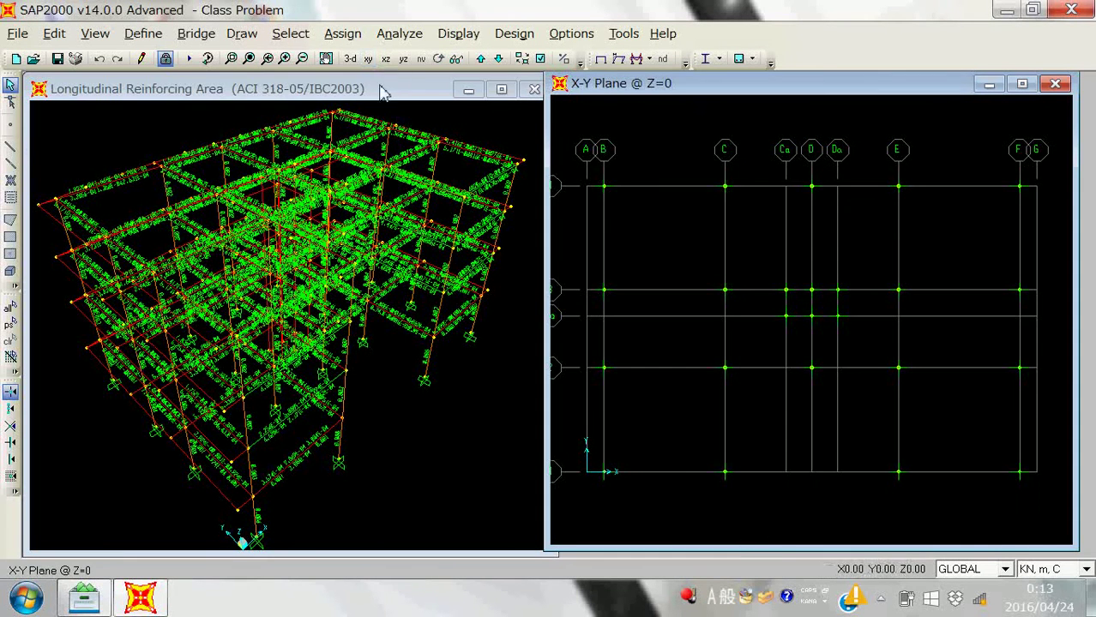
left_click(384, 91)
left_click_drag(372, 89, 388, 89)
left_click(570, 83)
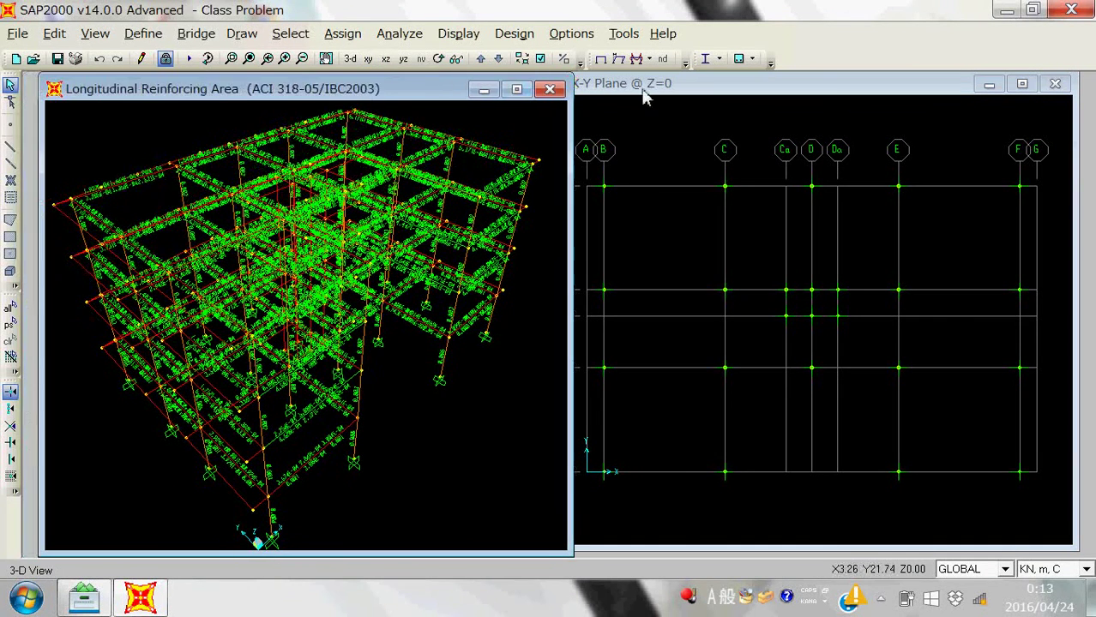
left_click(350, 58)
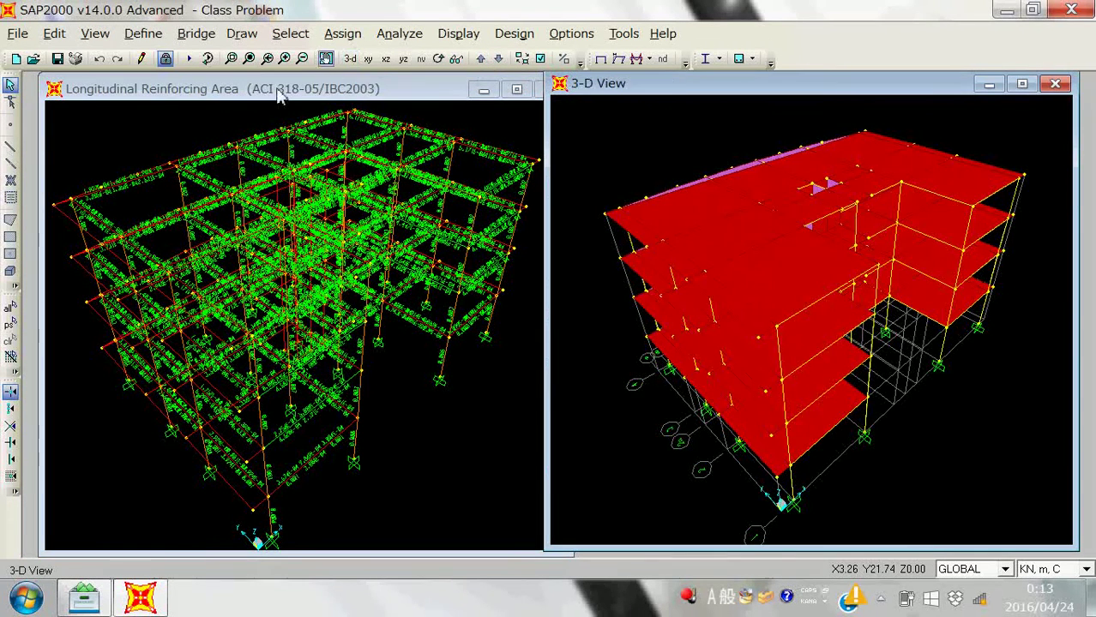
- Show the longitudinal reinforcing areas in the X-Y plan at Z=4 and set the units to N, mm, C
left_click(276, 96)
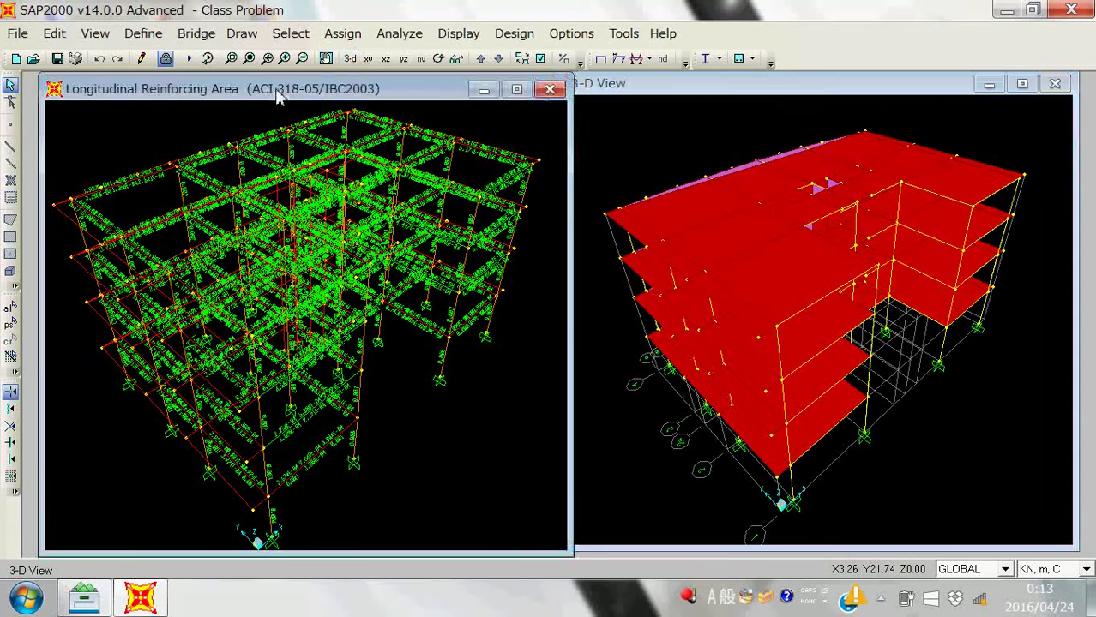
left_click(367, 58)
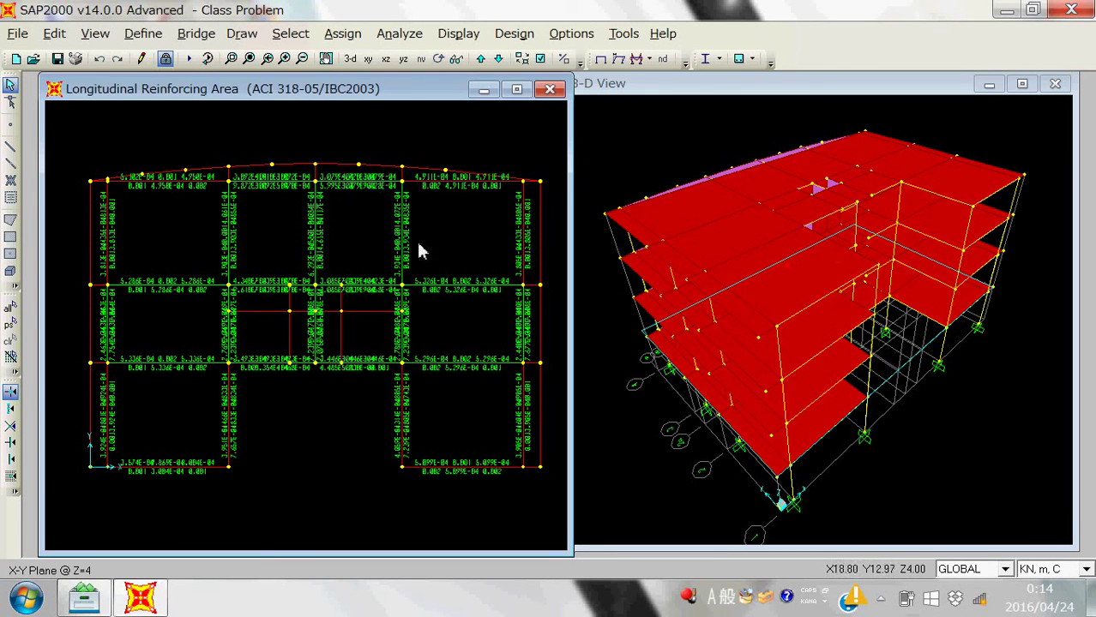
left_click(1058, 571)
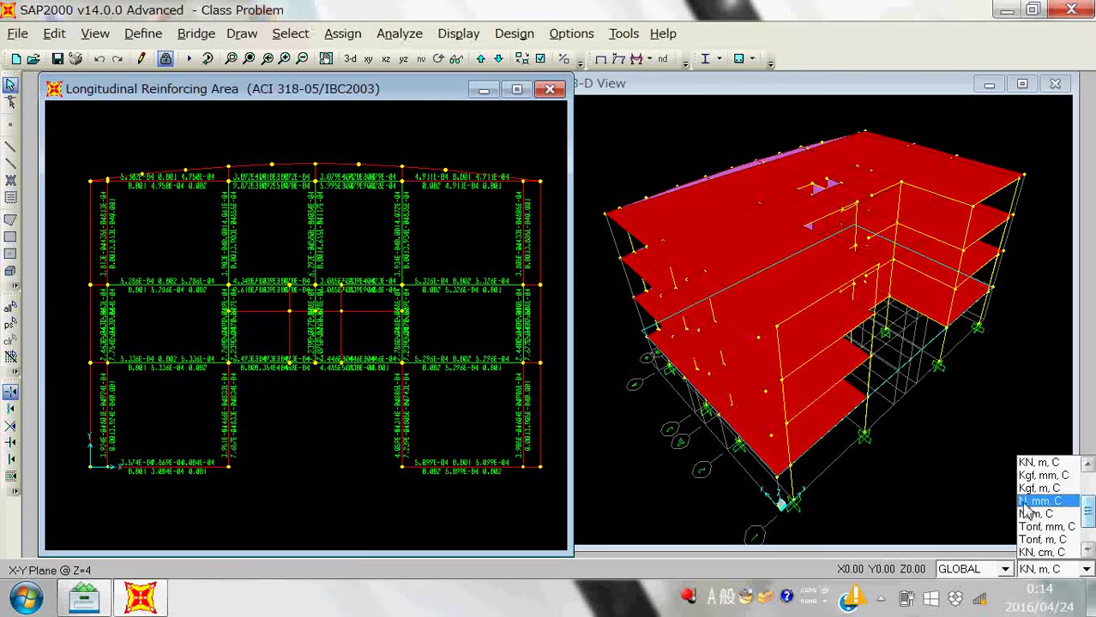
left_click(1027, 511)
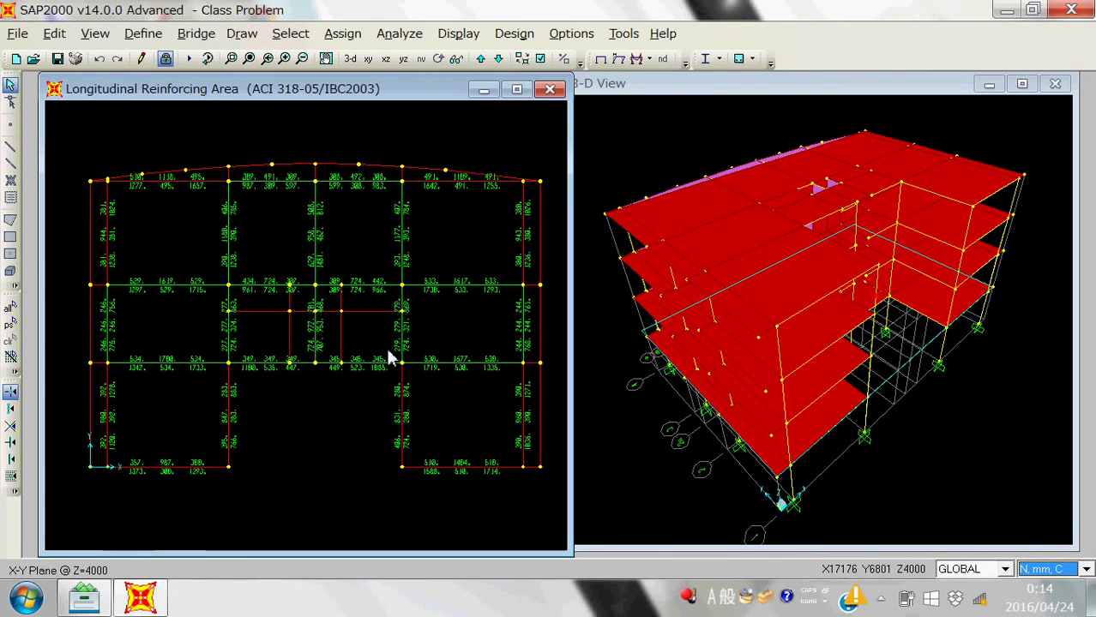
left_click(365, 100)
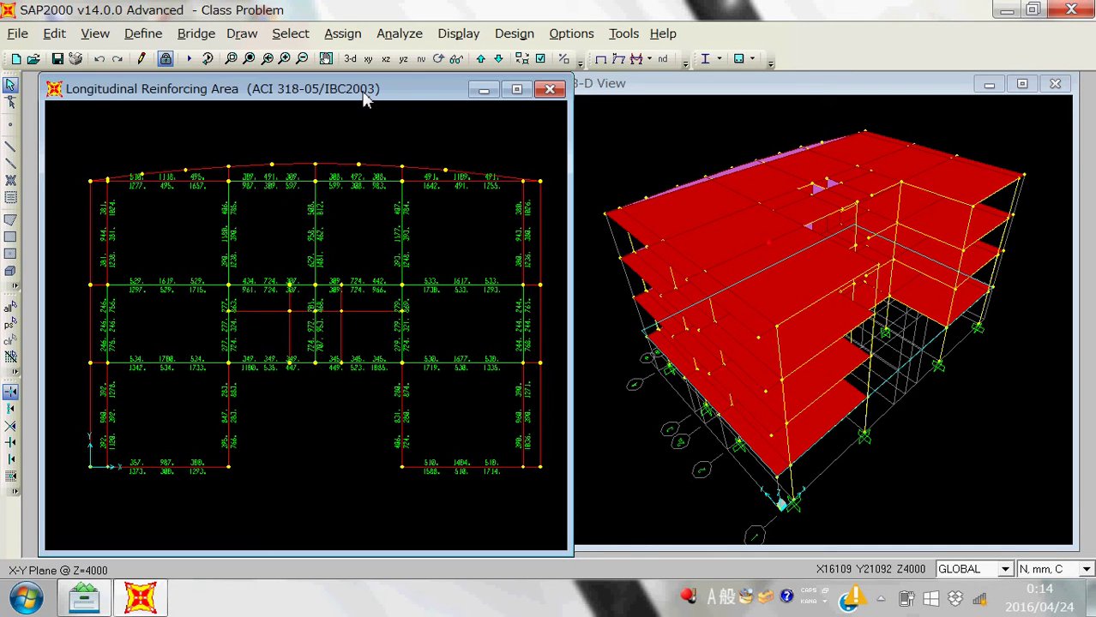
- Display the rebar percentage as the concrete design output in the plan view
left_click(510, 39)
mouse_move(567, 89)
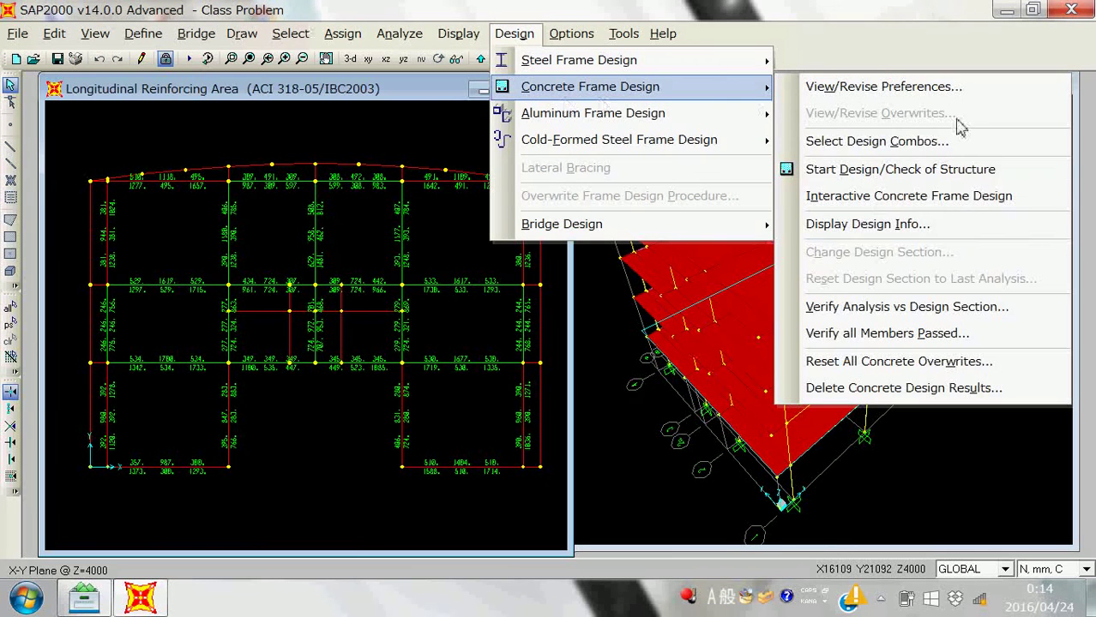
left_click(924, 225)
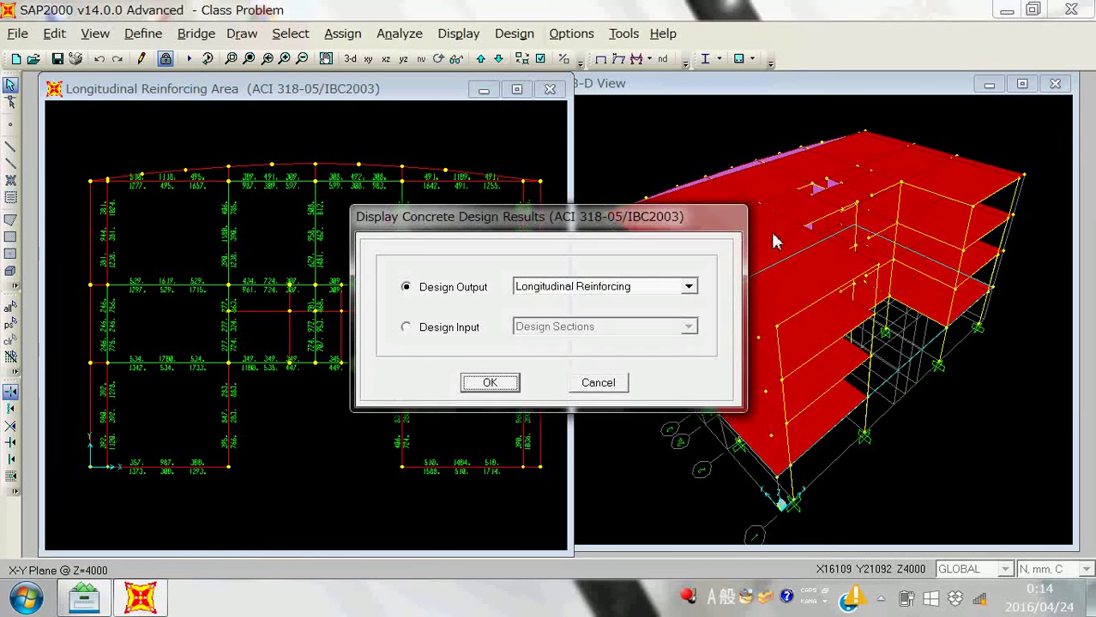
left_click(688, 286)
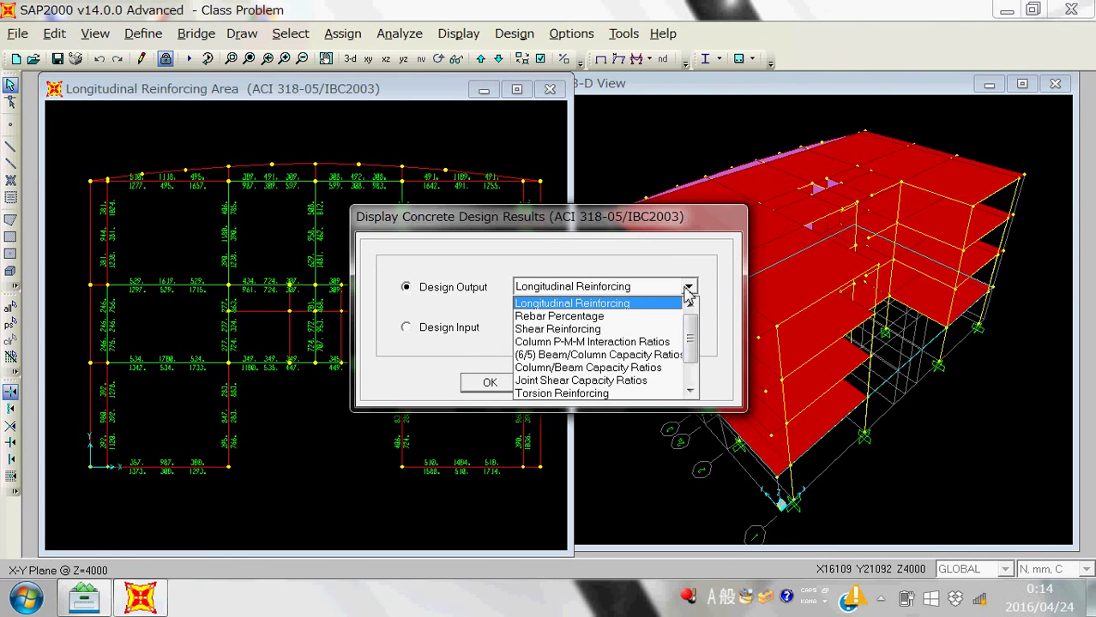
left_click(619, 317)
left_click(495, 391)
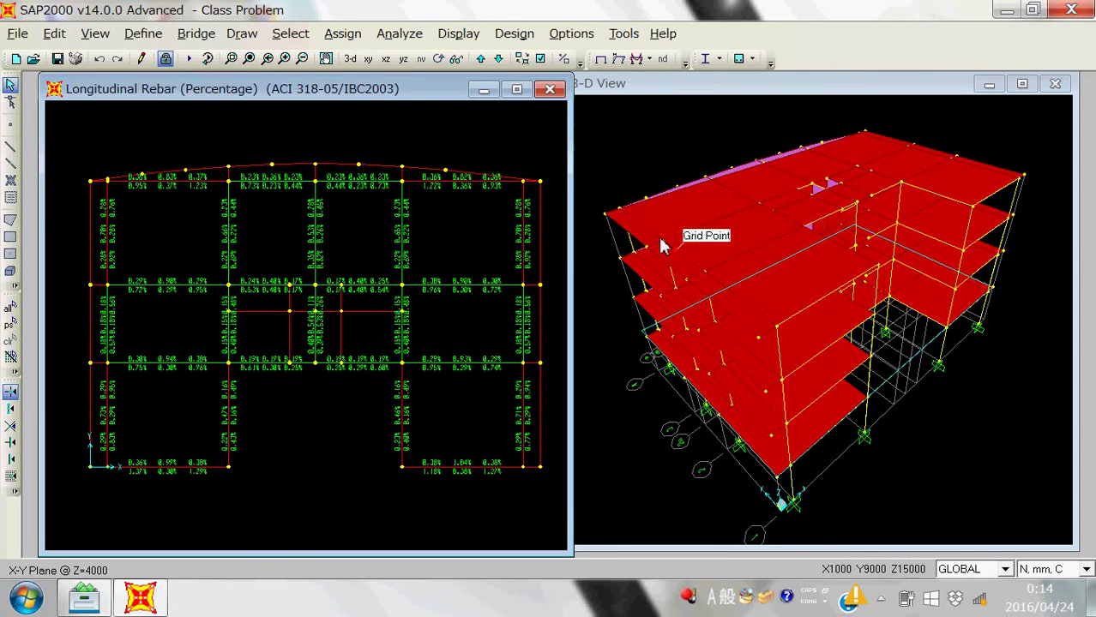
- Examine the longitudinal rebar percentages of the beams and columns in the X-Z elevation at Y=10500
left_click(383, 64)
scroll(283, 394, "up", 1)
middle_click_drag(489, 372, 403, 417)
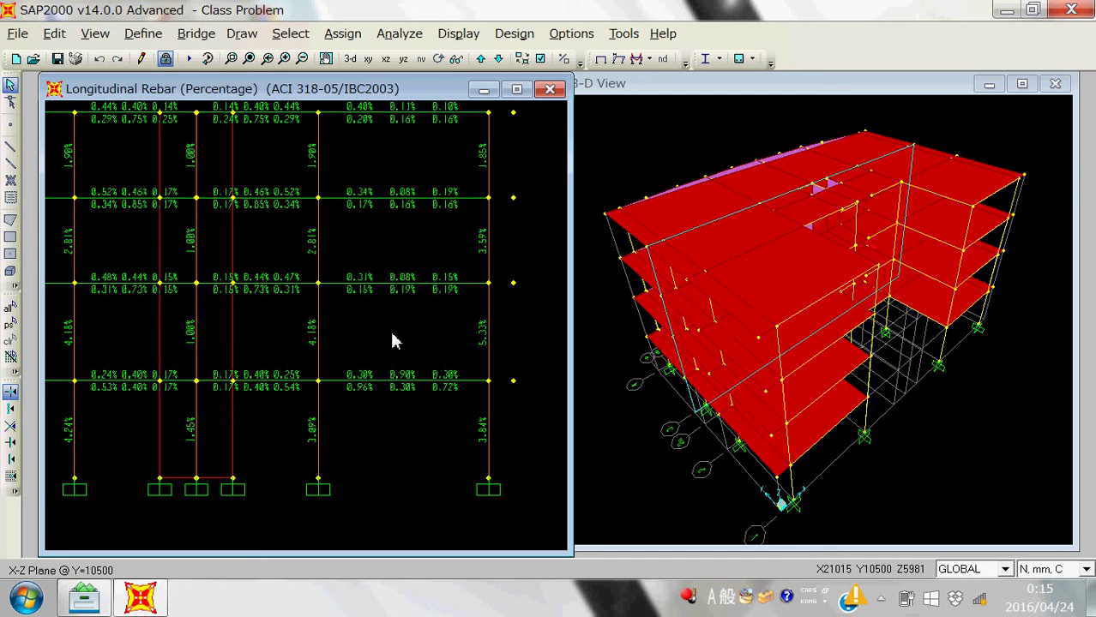
scroll(354, 289, "down", 3)
scroll(317, 279, "down", 5)
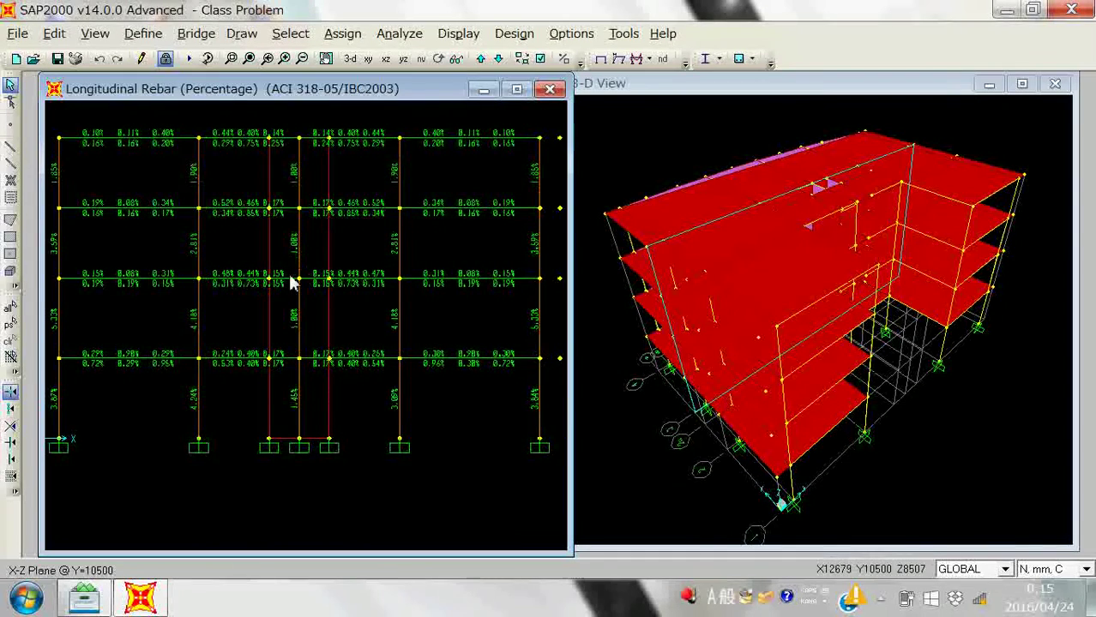
- Select one ground-floor column beside the building's open recess in the 3-D view
right_click(883, 442)
left_click(883, 440)
scroll(879, 437, "up", 5)
left_click(852, 410)
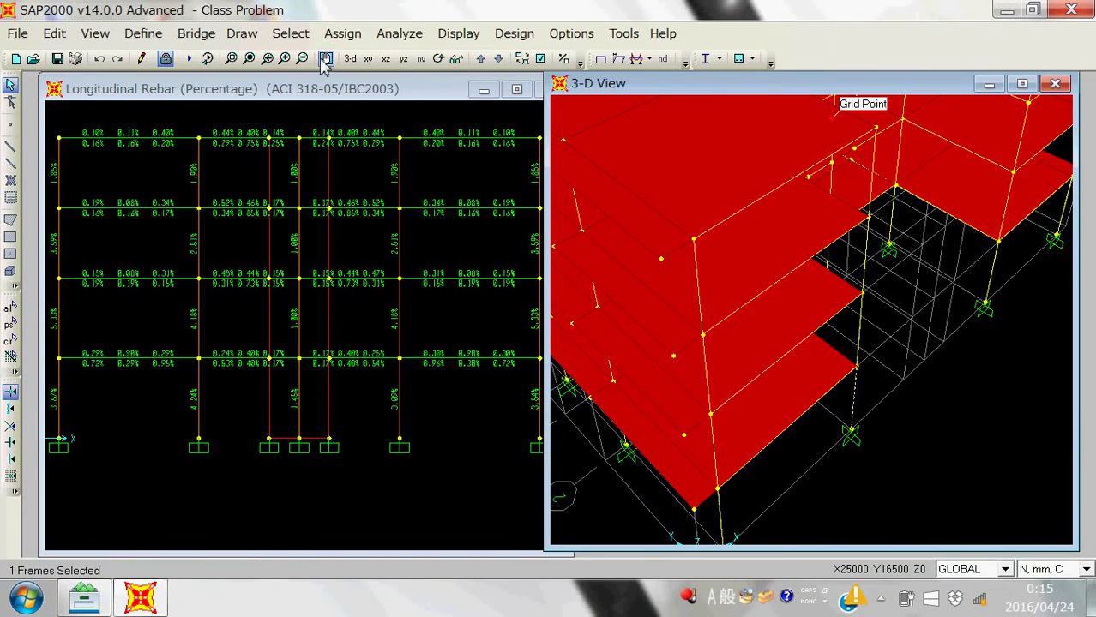
- Review the definition of frame section B 250 x400 and close the frame properties without changes
left_click(142, 32)
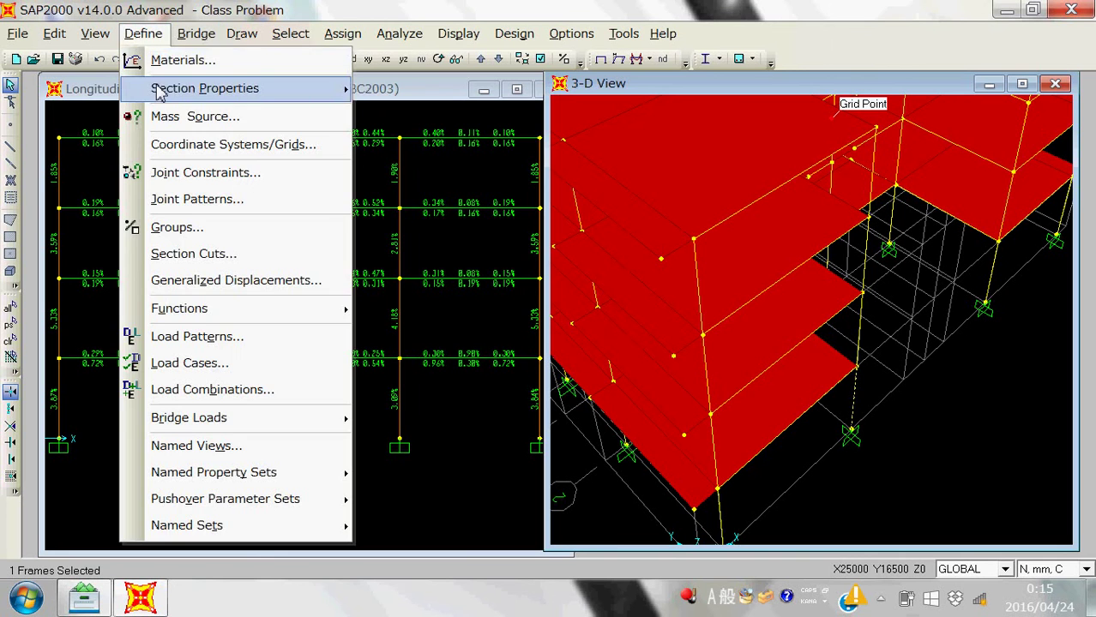
mouse_move(159, 91)
left_click(423, 89)
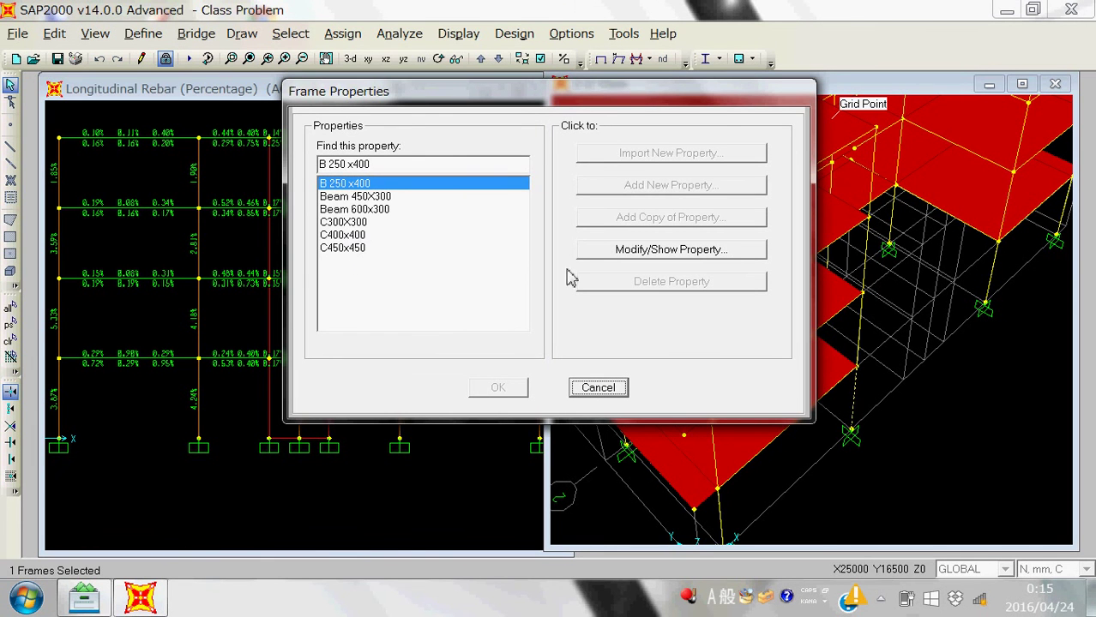
left_click(680, 249)
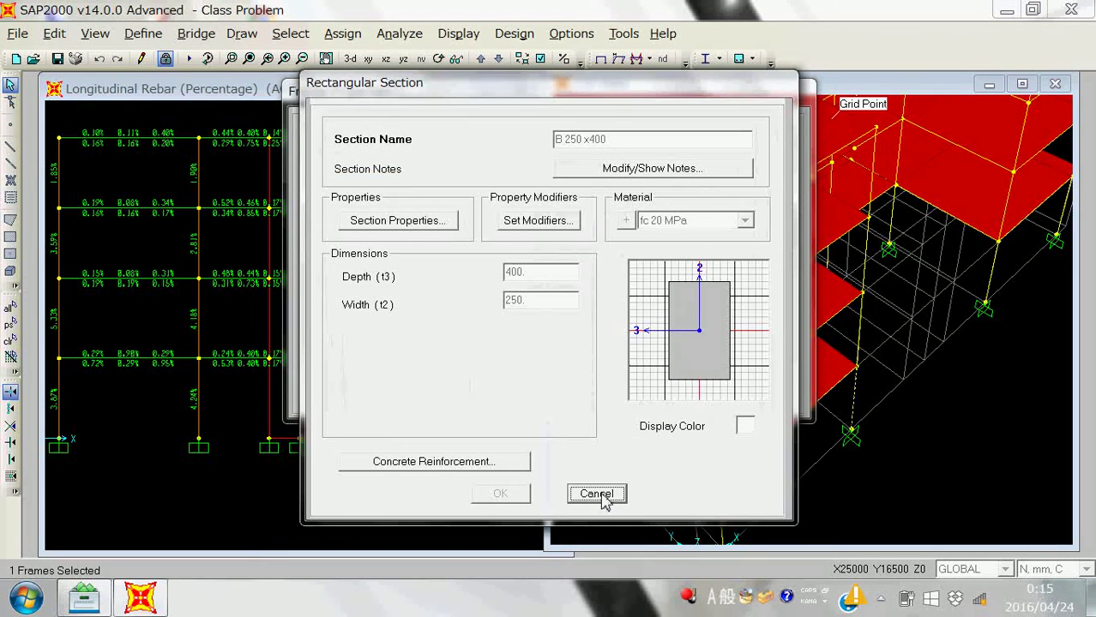
left_click(596, 494)
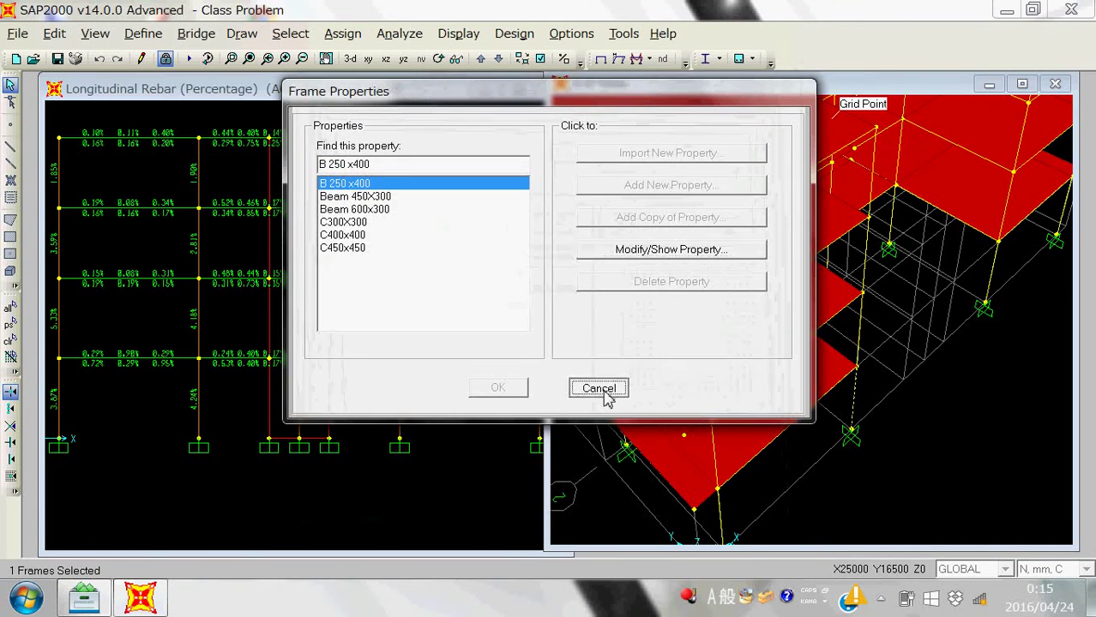
left_click(604, 391)
- Unlock the model for editing and start a new rectangular concrete frame section
left_click(166, 61)
left_click(579, 382)
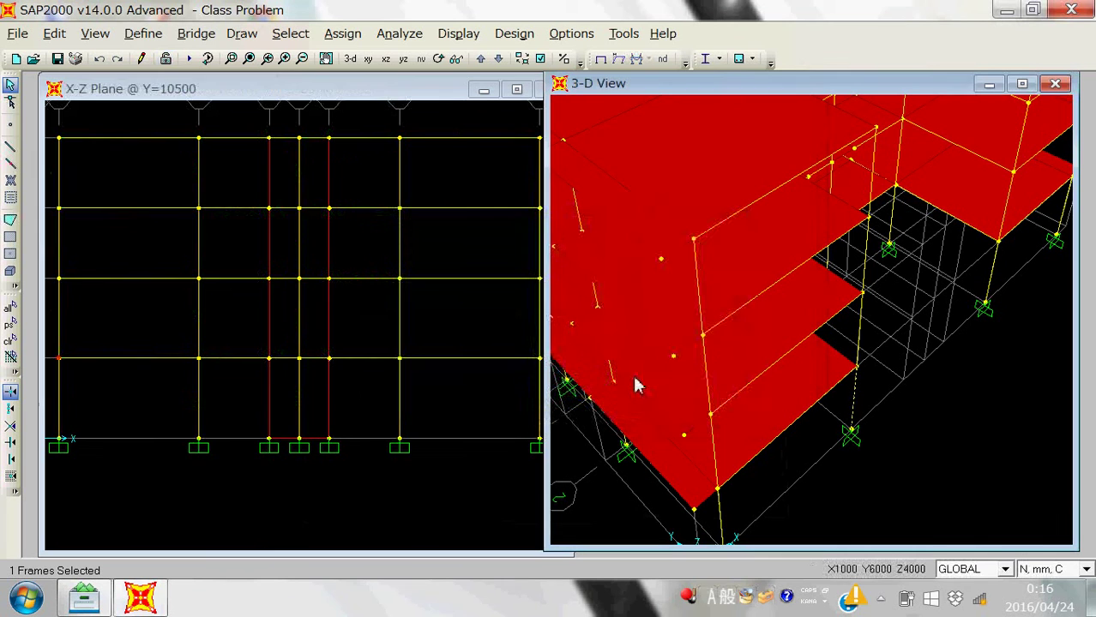
left_click(145, 34)
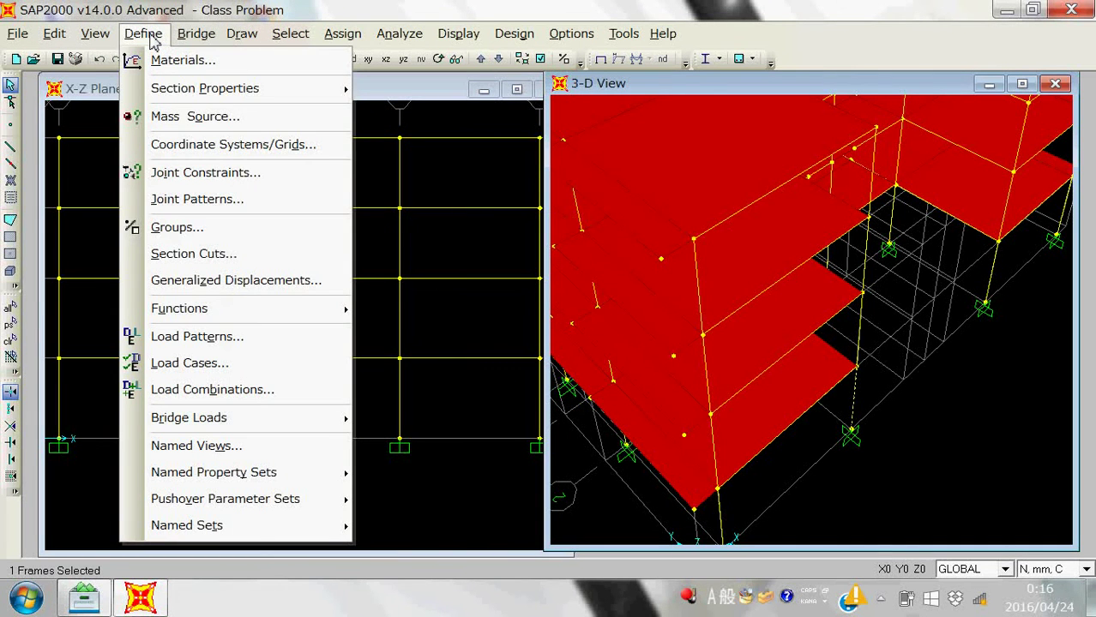
mouse_move(164, 89)
left_click(432, 92)
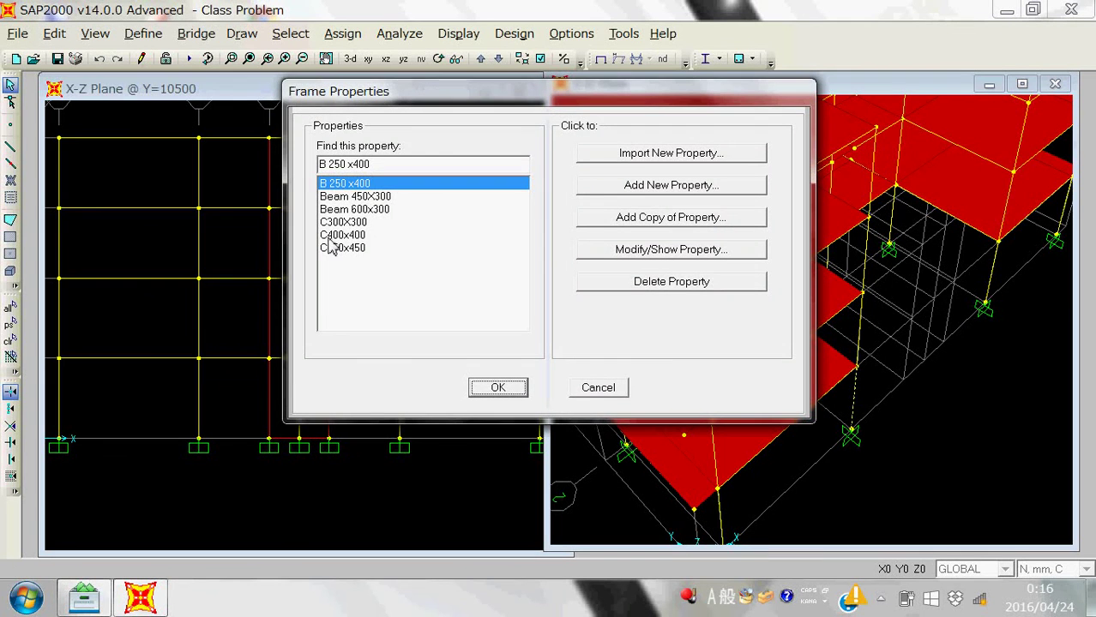
left_click(655, 189)
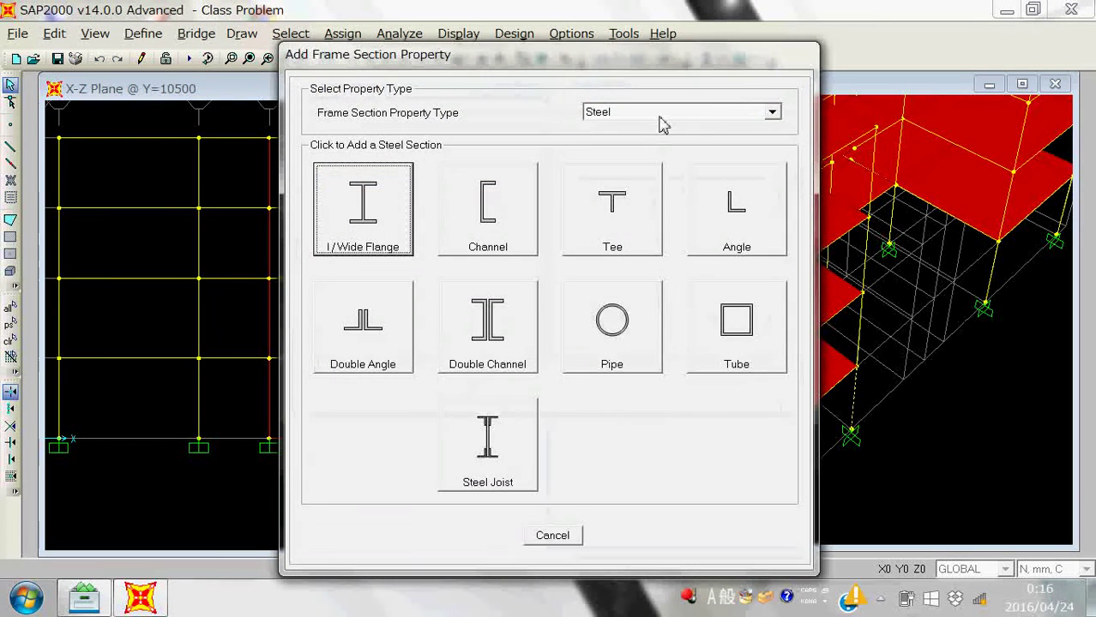
left_click(752, 116)
left_click(656, 141)
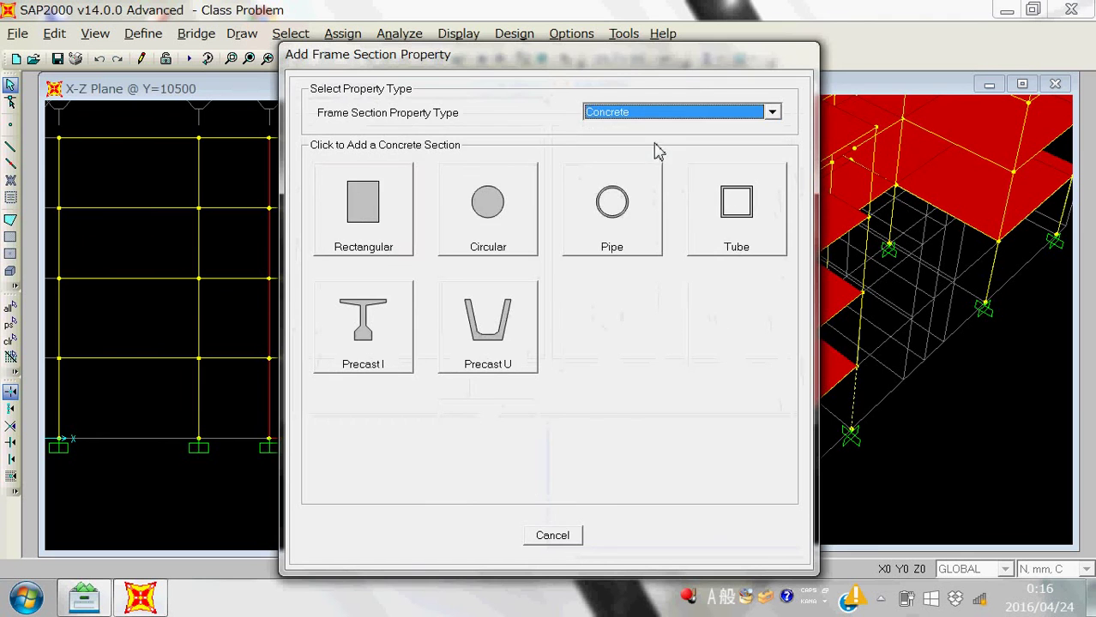
left_click(375, 211)
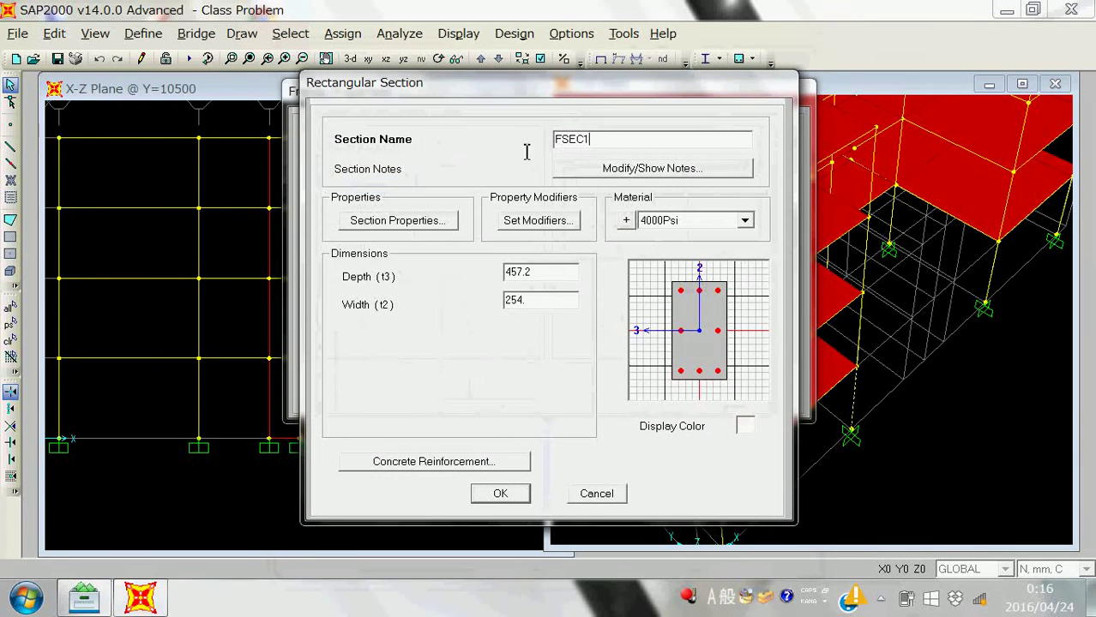
- Name the section C200X200, assign material fc 30 MPa, and set its depth and width to 200 mm
type("C200X200")
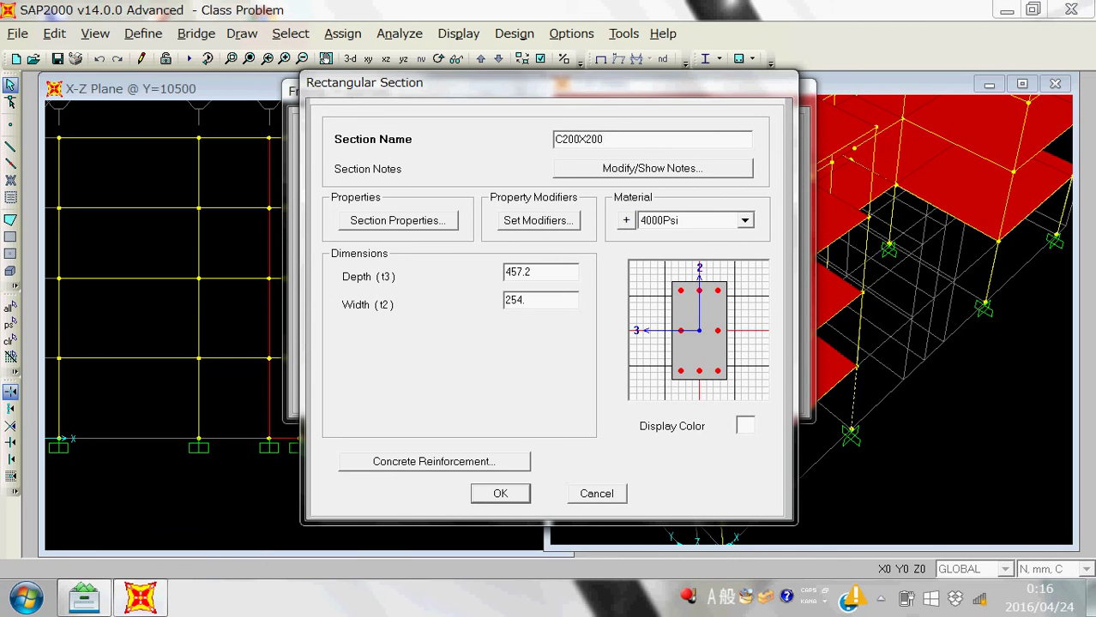
left_click(710, 222)
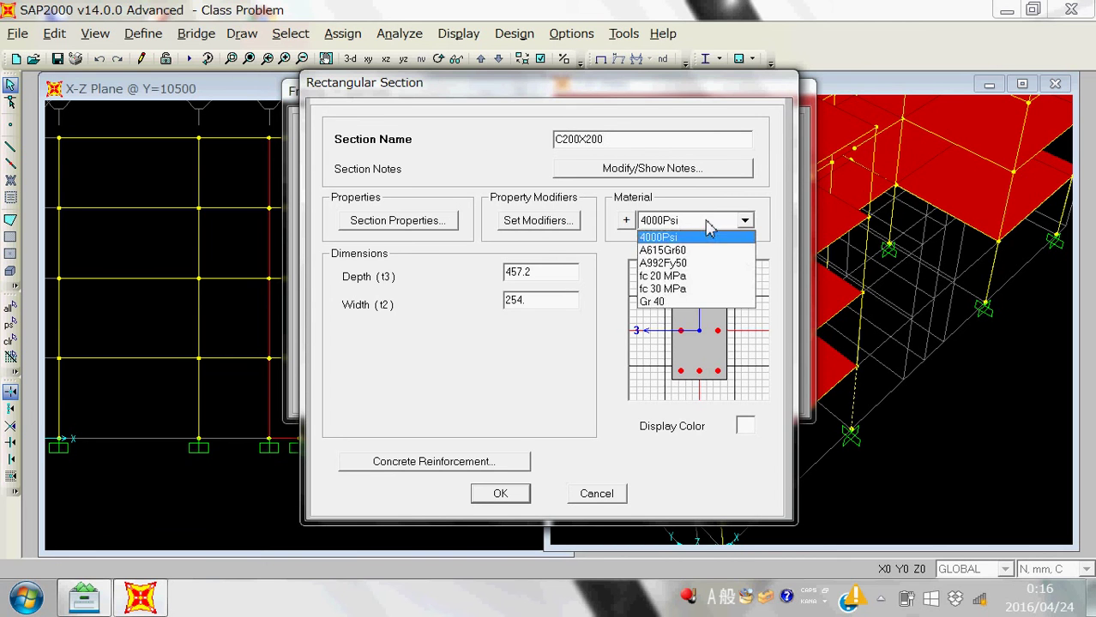
left_click(688, 290)
double_click(553, 278)
type("200")
double_click(555, 302)
type("2")
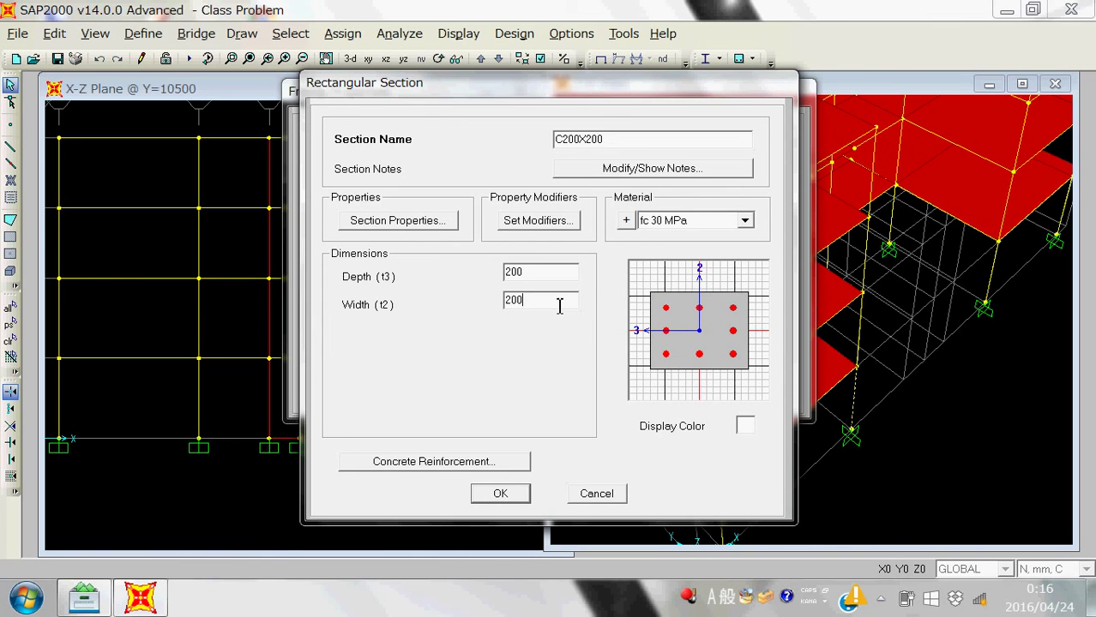
- Use A615Gr60 for the column section's longitudinal and confinement bars, then accept the reinforcement data and the section
left_click(403, 464)
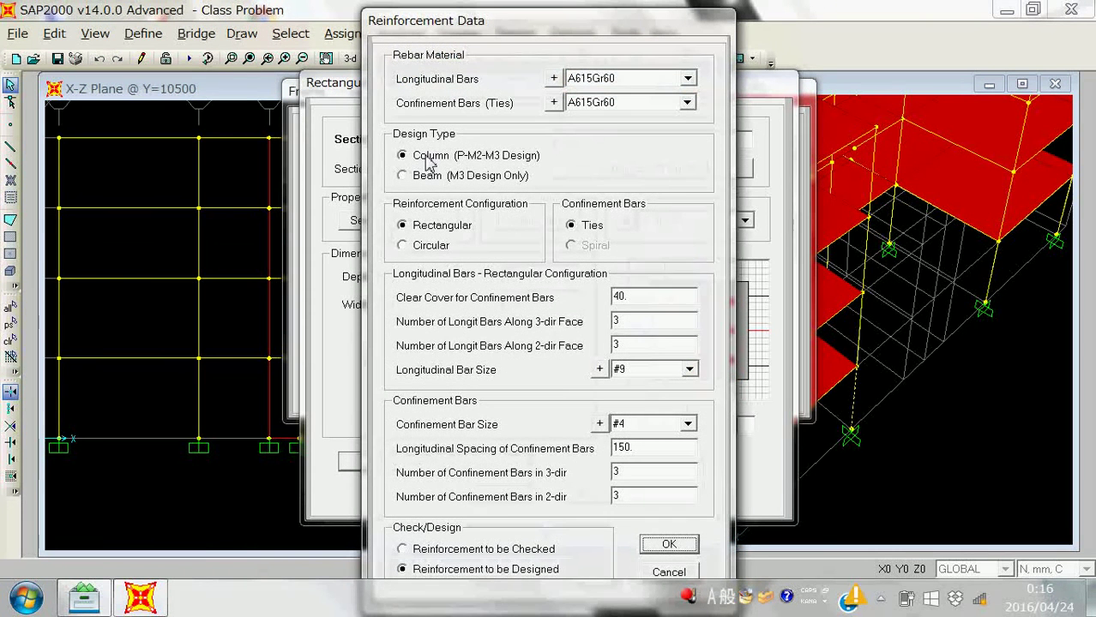
left_click(603, 78)
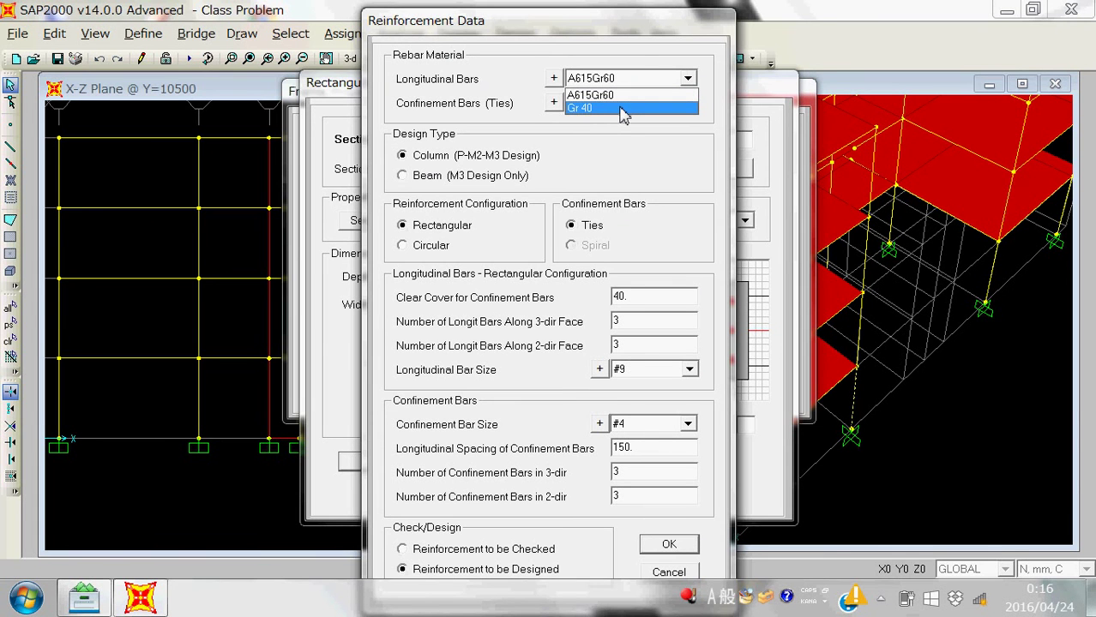
left_click(625, 94)
left_click(643, 103)
left_click(642, 121)
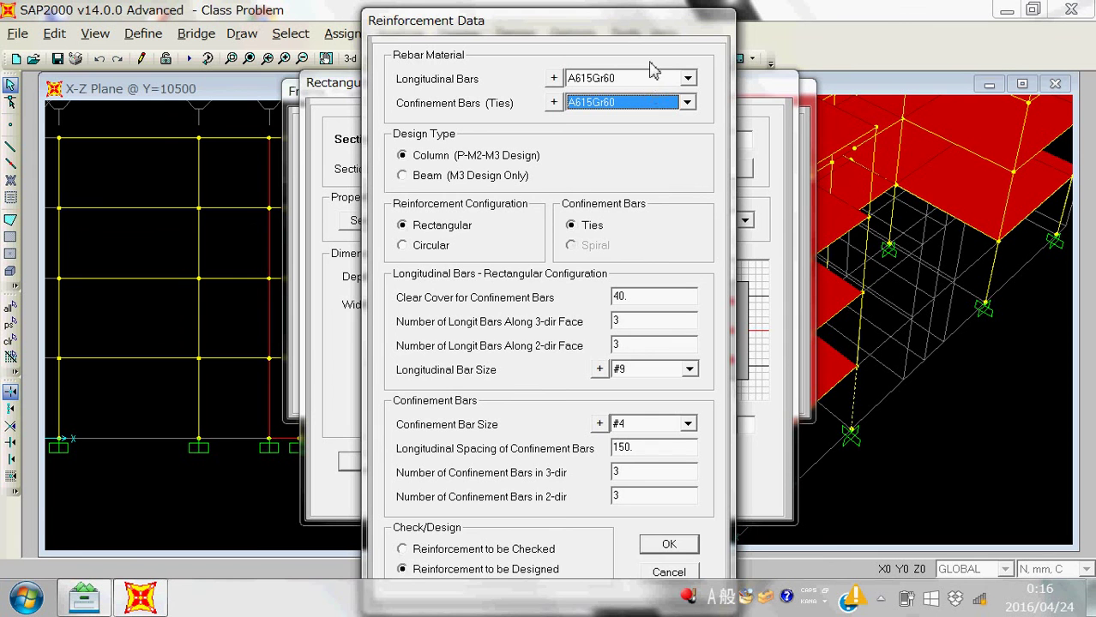
left_click(670, 545)
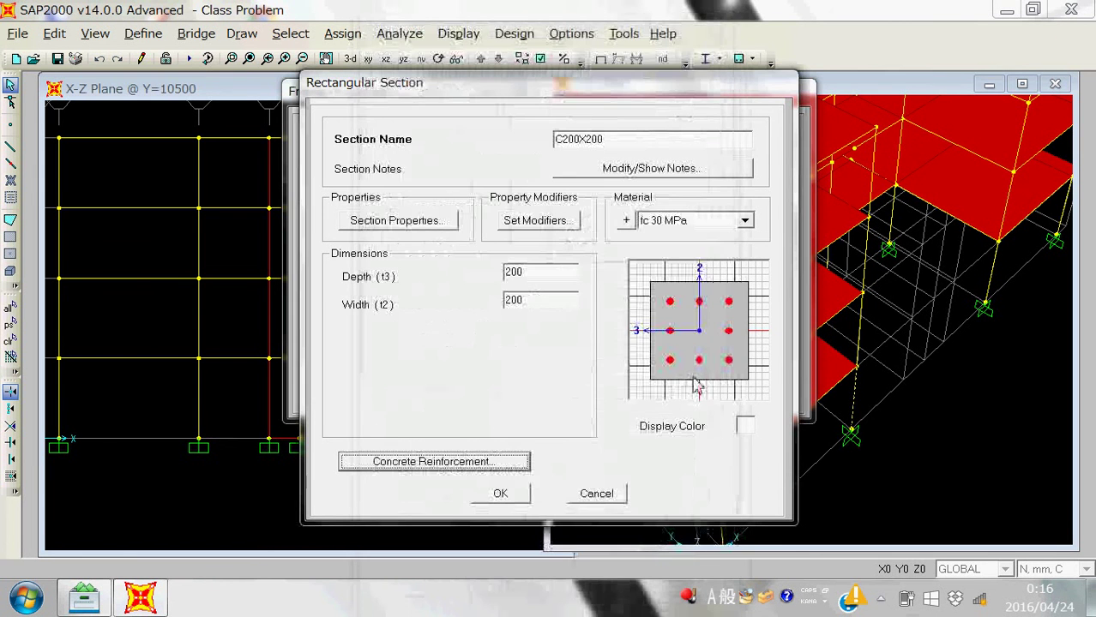
left_click(501, 504)
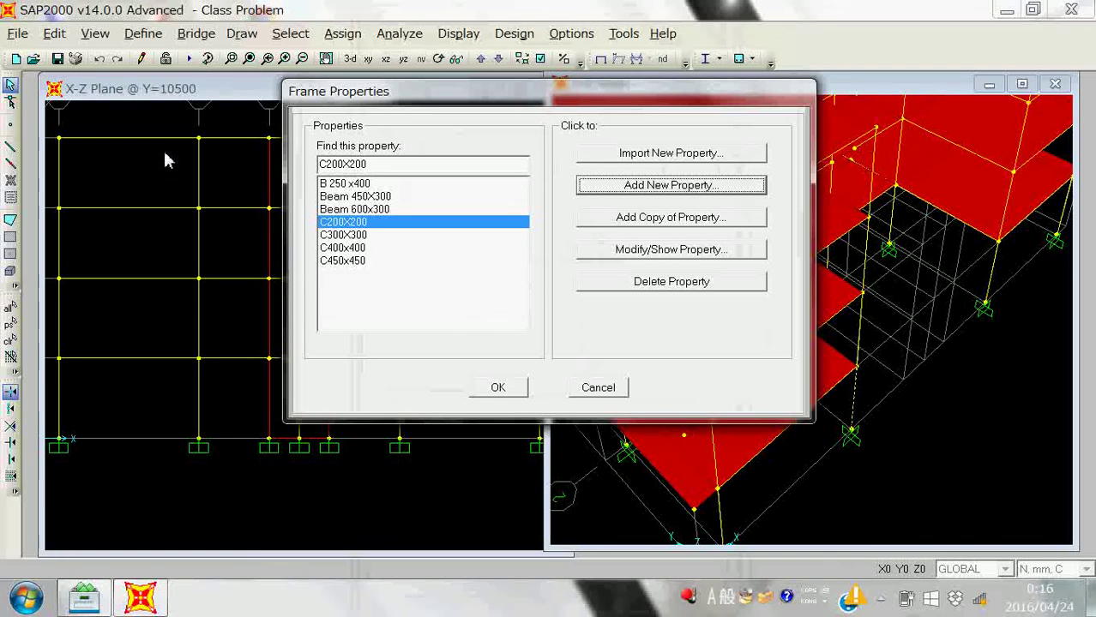
- Start a new rectangular concrete frame section and name it Beam 200X200
left_click(709, 187)
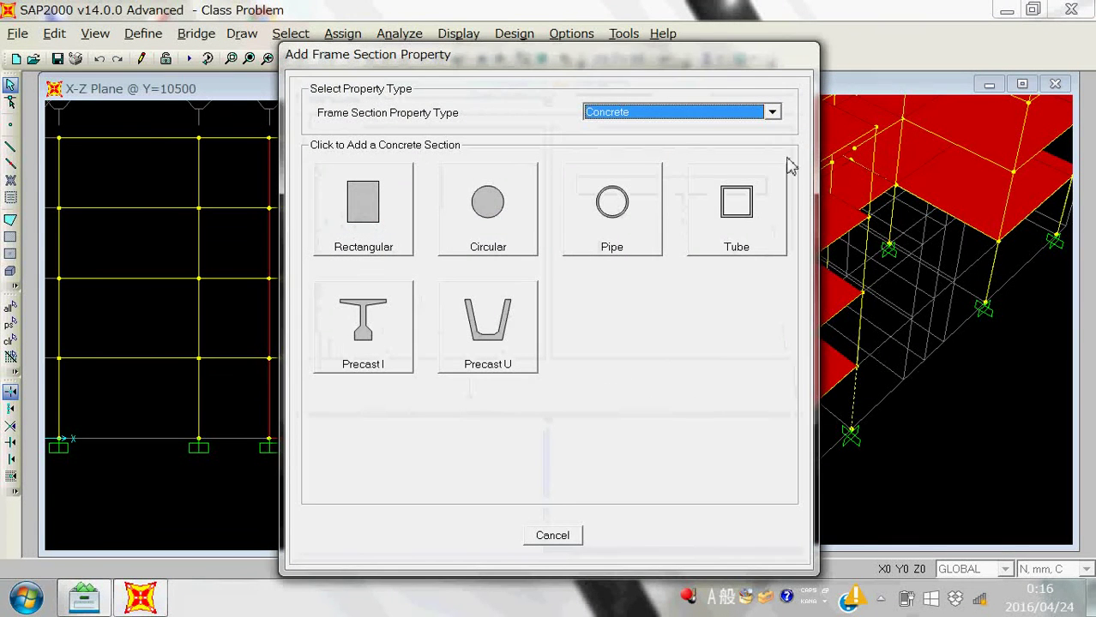
left_click(692, 115)
left_click(673, 142)
left_click(320, 223)
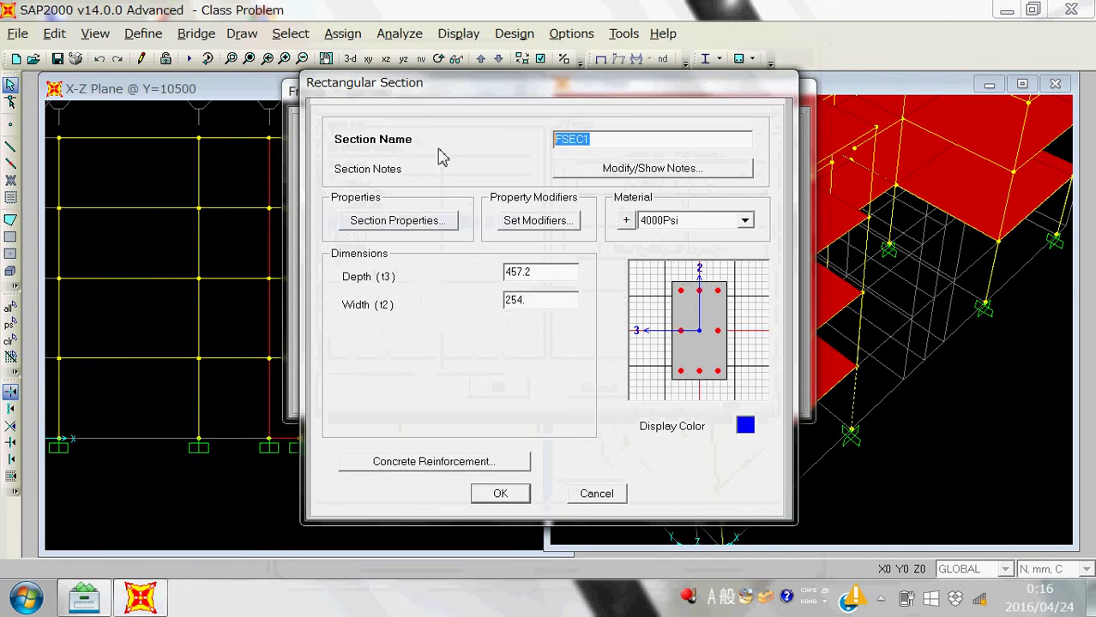
type("Beam 200X200")
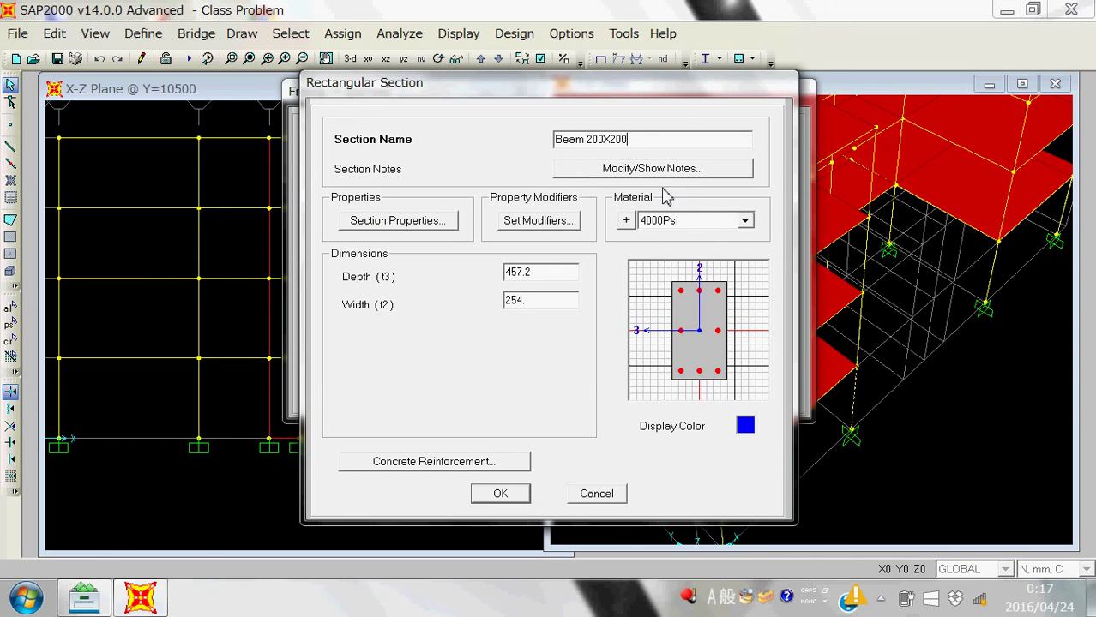
- Assign material fc 20 MPa, set the beam section's depth and width to 200 mm, and accept the section and frame properties
left_click(681, 223)
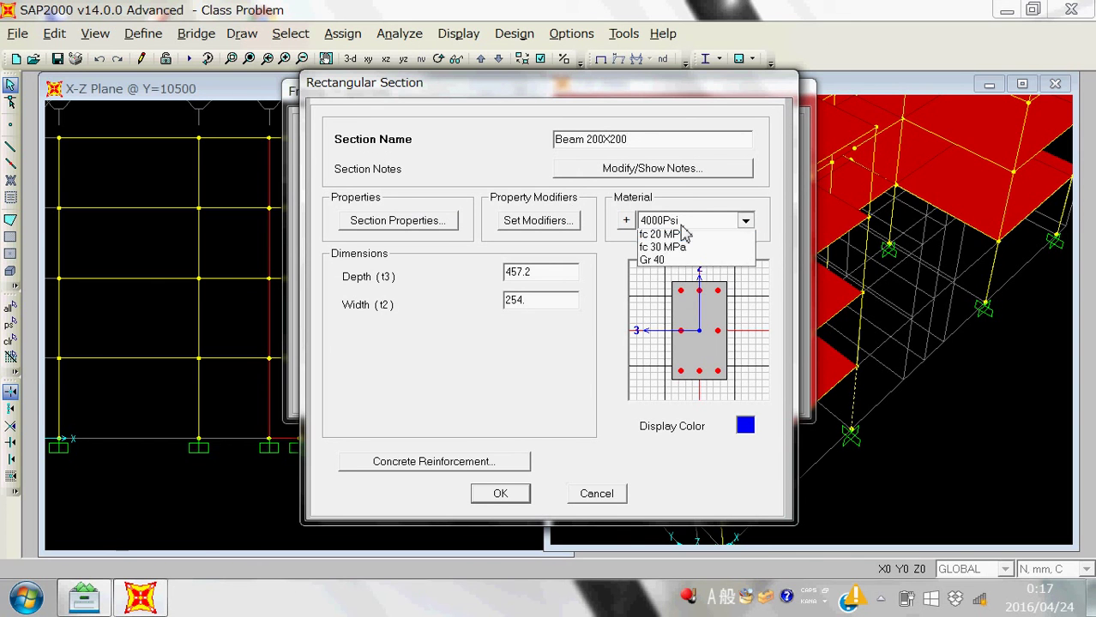
left_click(662, 275)
double_click(548, 276)
type("200")
double_click(573, 312)
type("20")
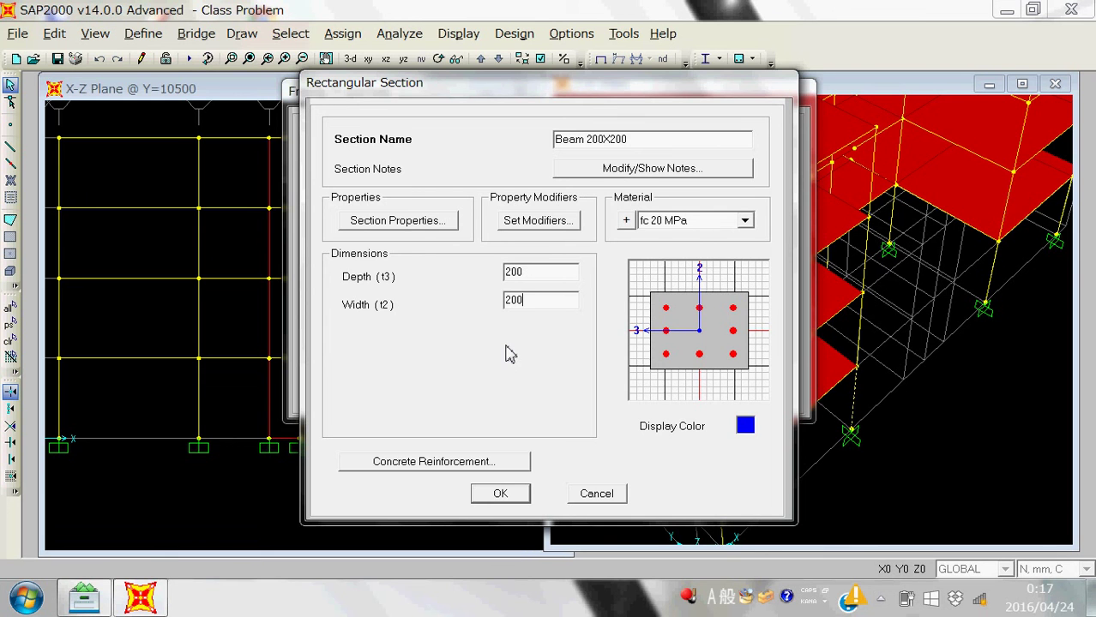
left_click(500, 494)
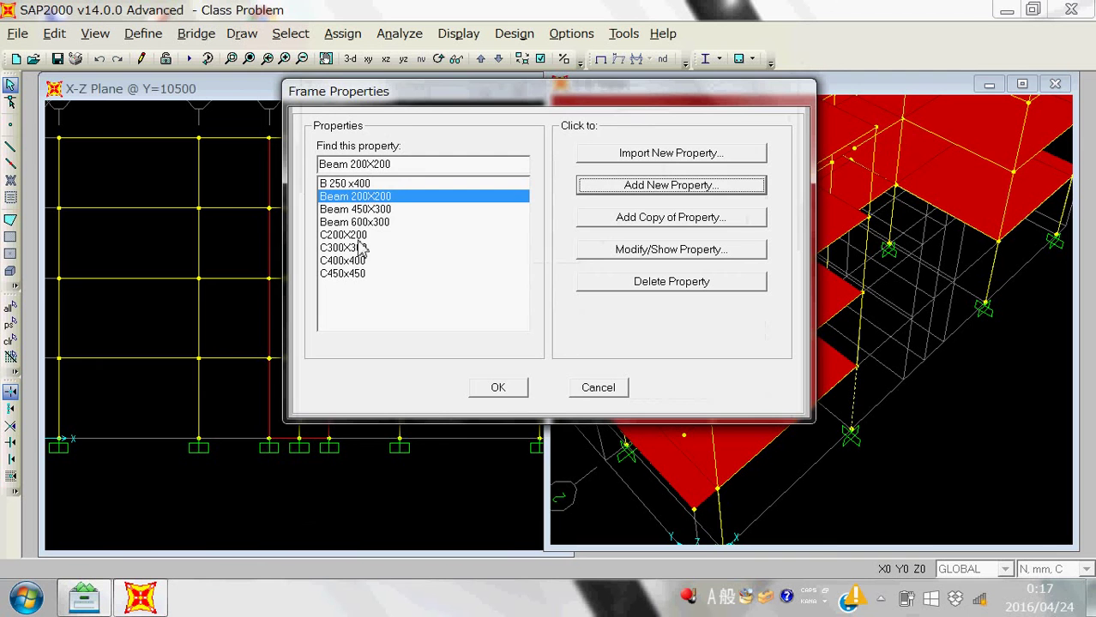
left_click(371, 199)
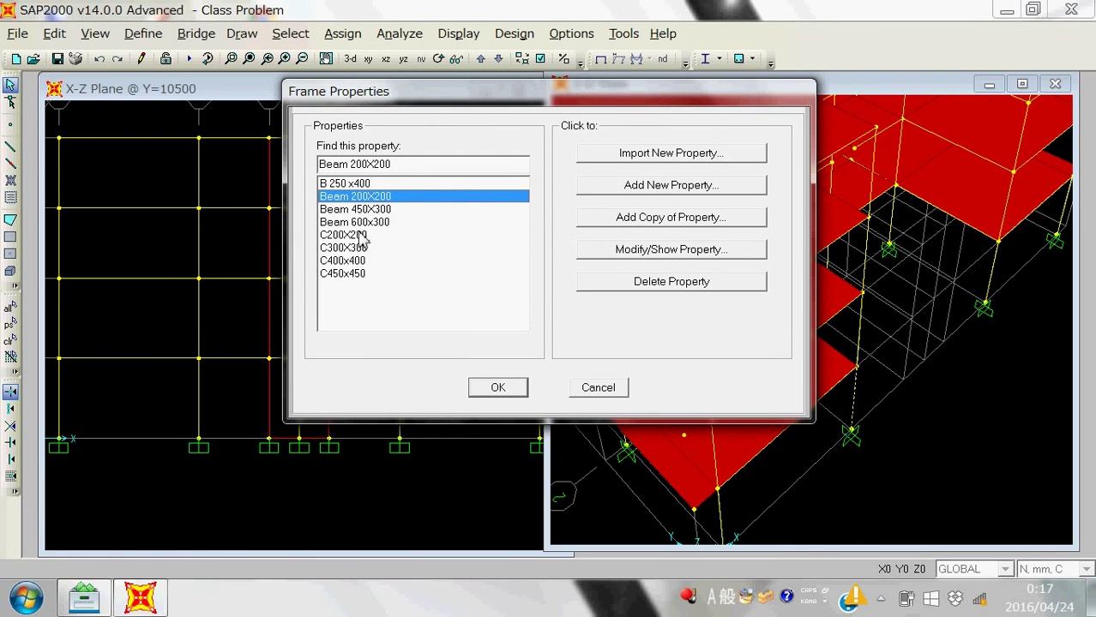
left_click(360, 235)
left_click(515, 388)
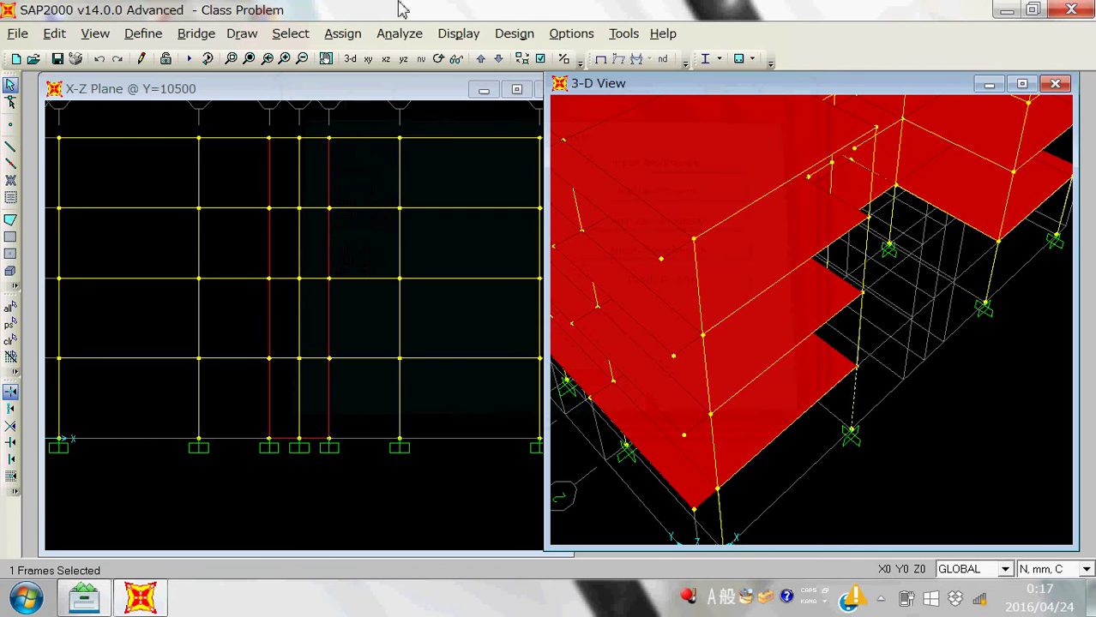
- Assign frame section C200X200 to the selected ground-floor column
left_click(342, 32)
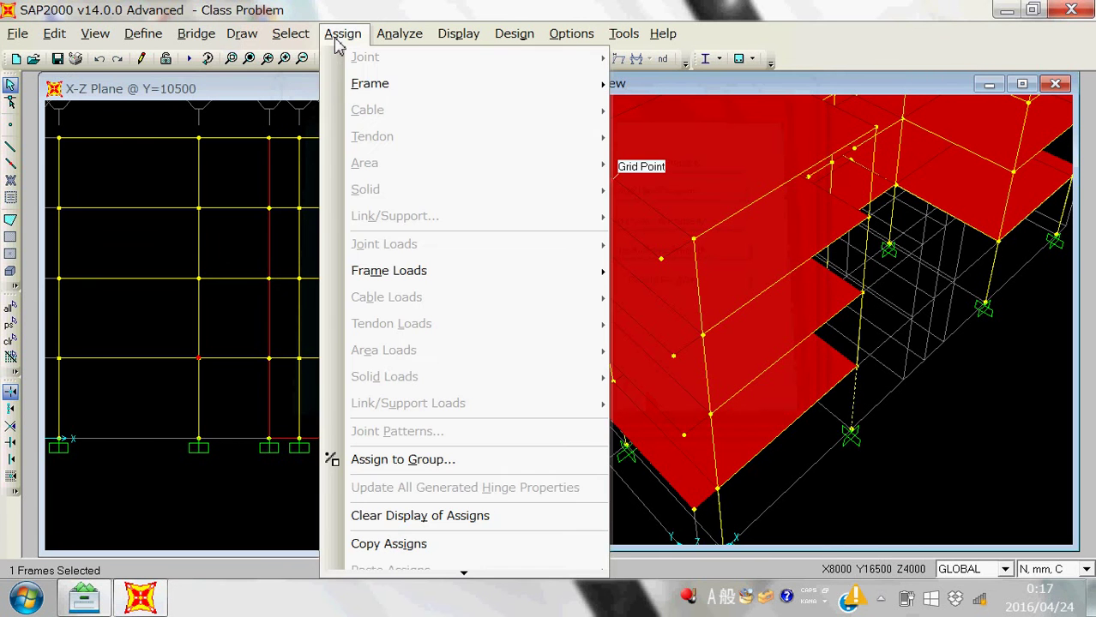
mouse_move(377, 83)
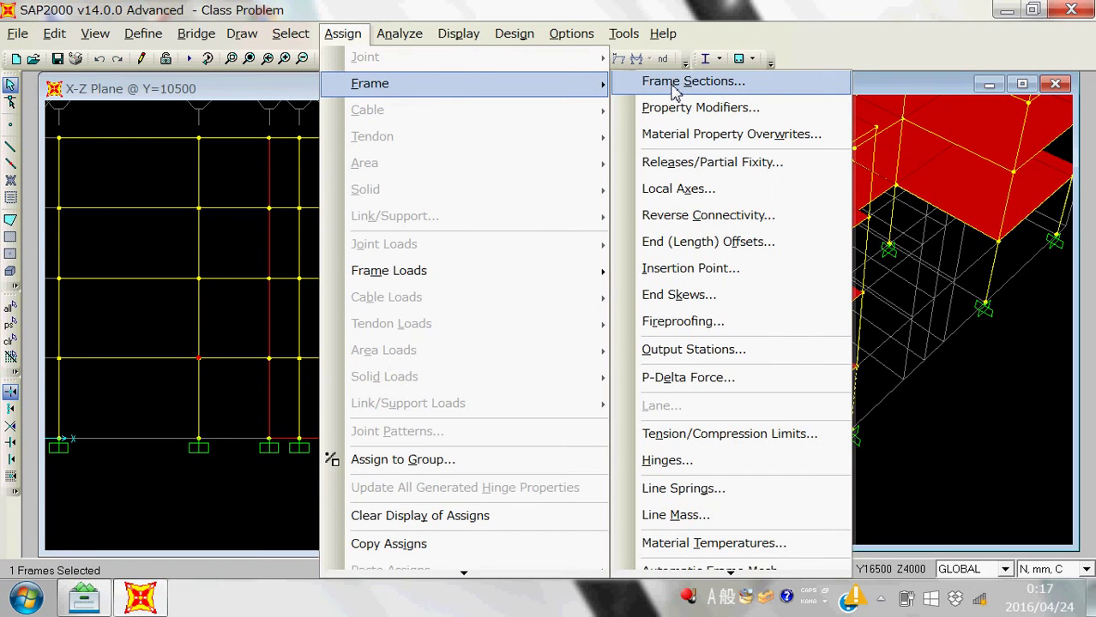
left_click(675, 86)
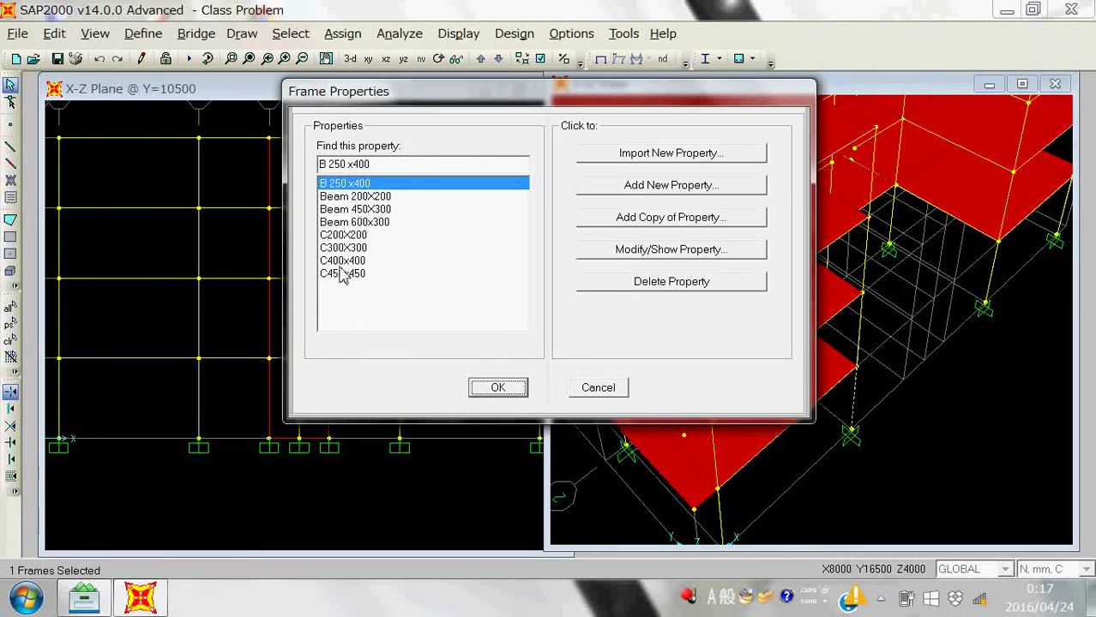
left_click(351, 236)
left_click(500, 387)
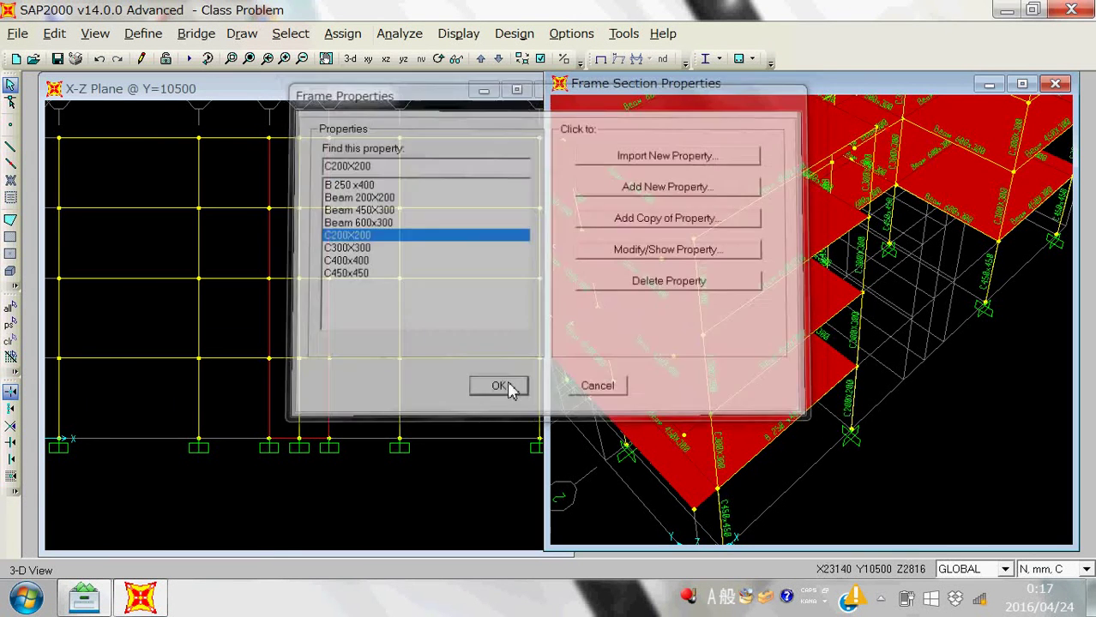
- Assign frame section Beam 200X200 to the B 250 x400 edge beam framing into the top of the C200X200 column
left_click(832, 397)
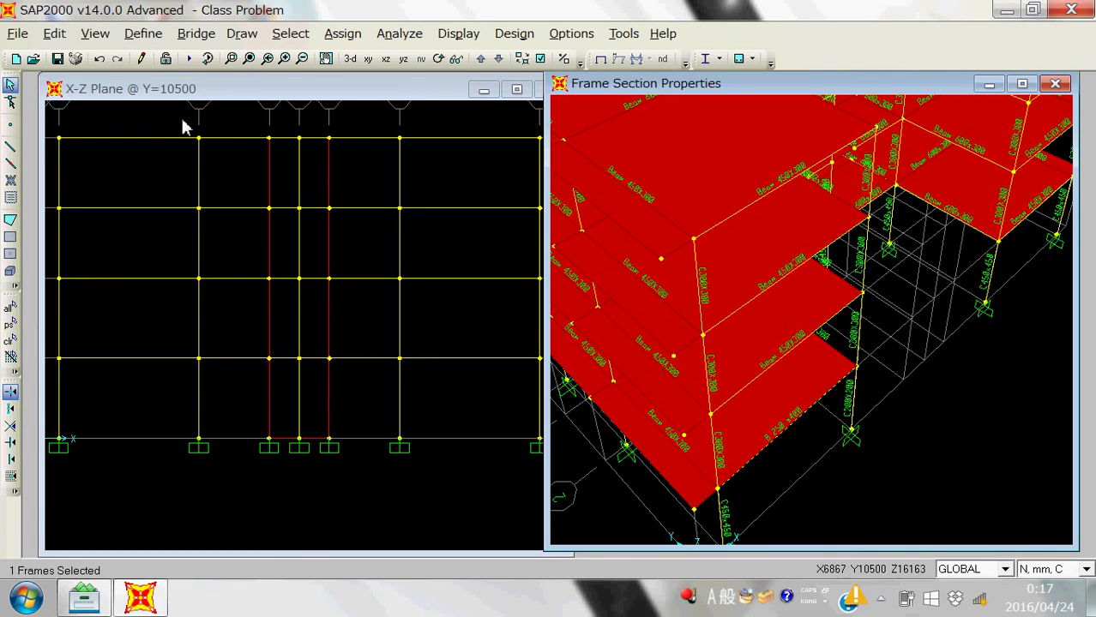
left_click(346, 36)
mouse_move(457, 92)
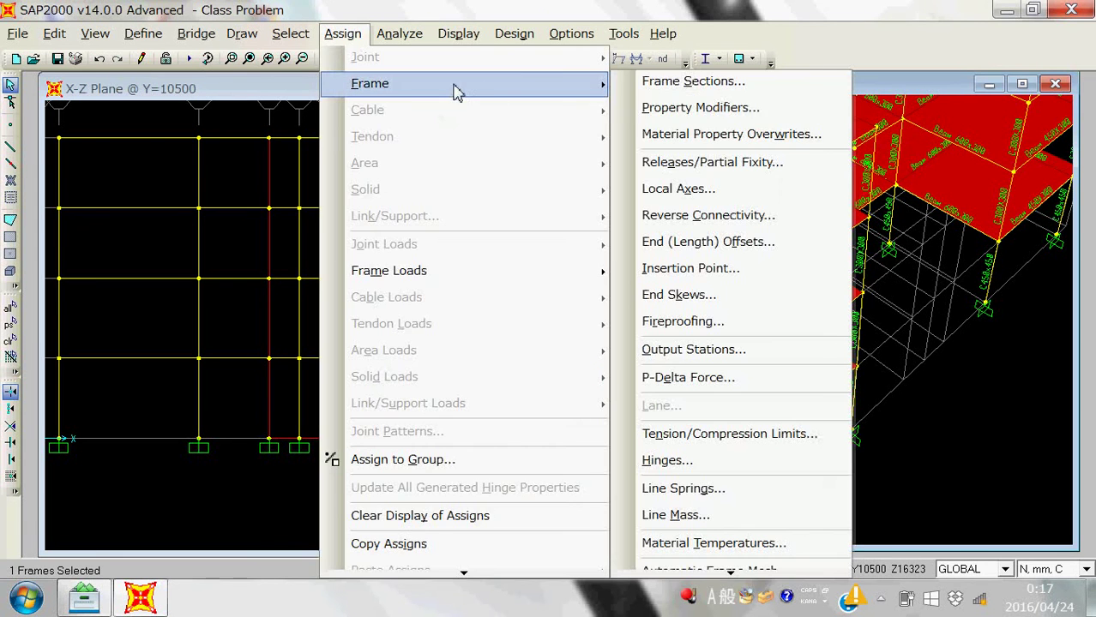
left_click(817, 84)
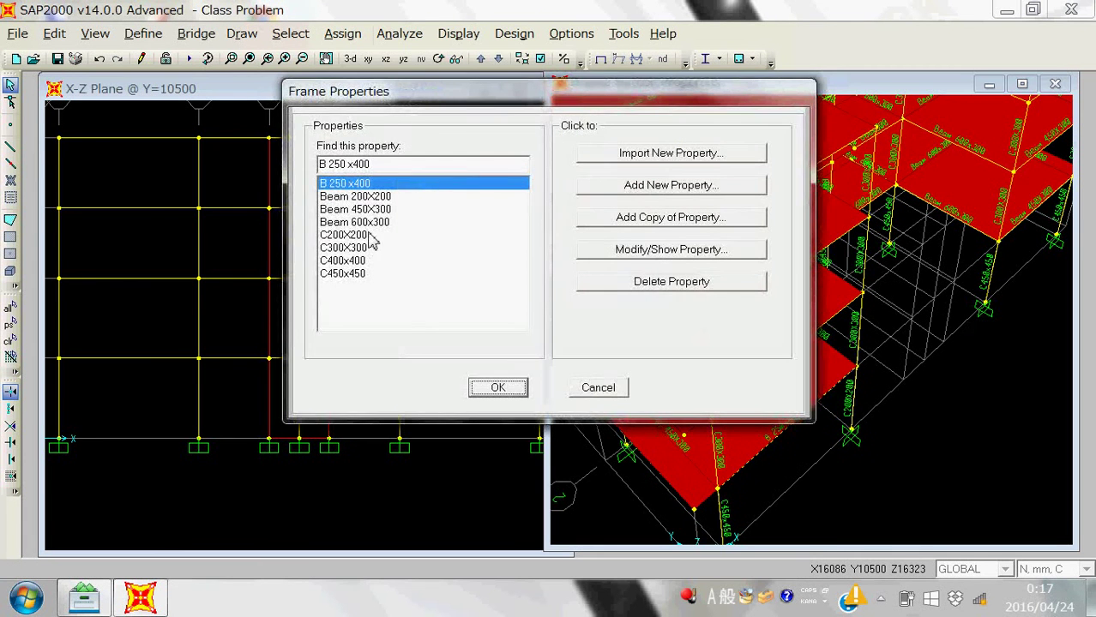
left_click(382, 197)
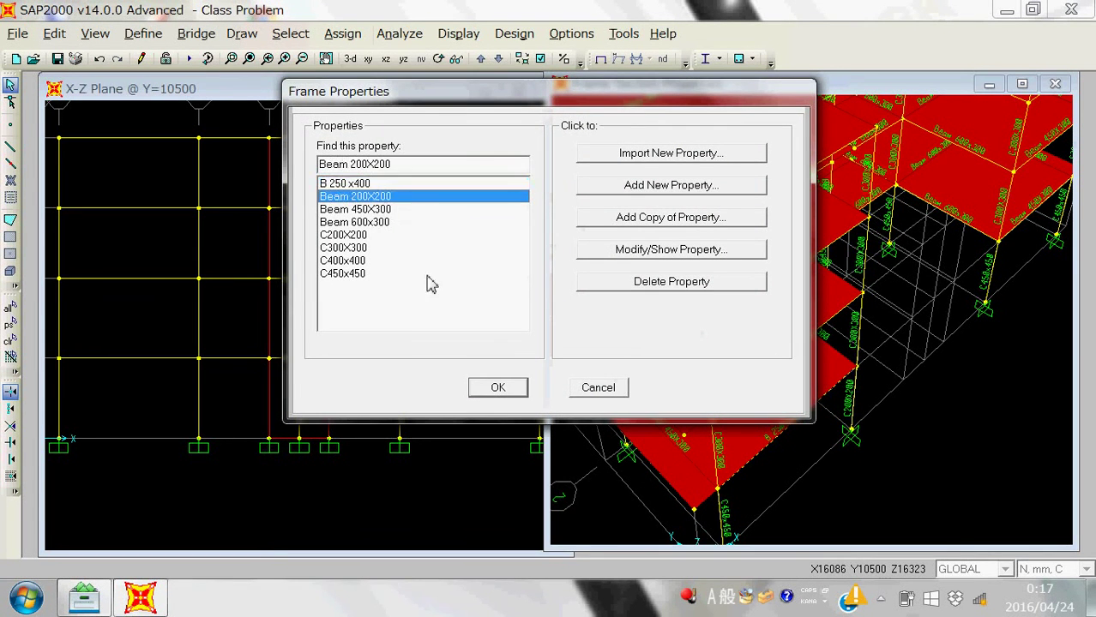
left_click(497, 389)
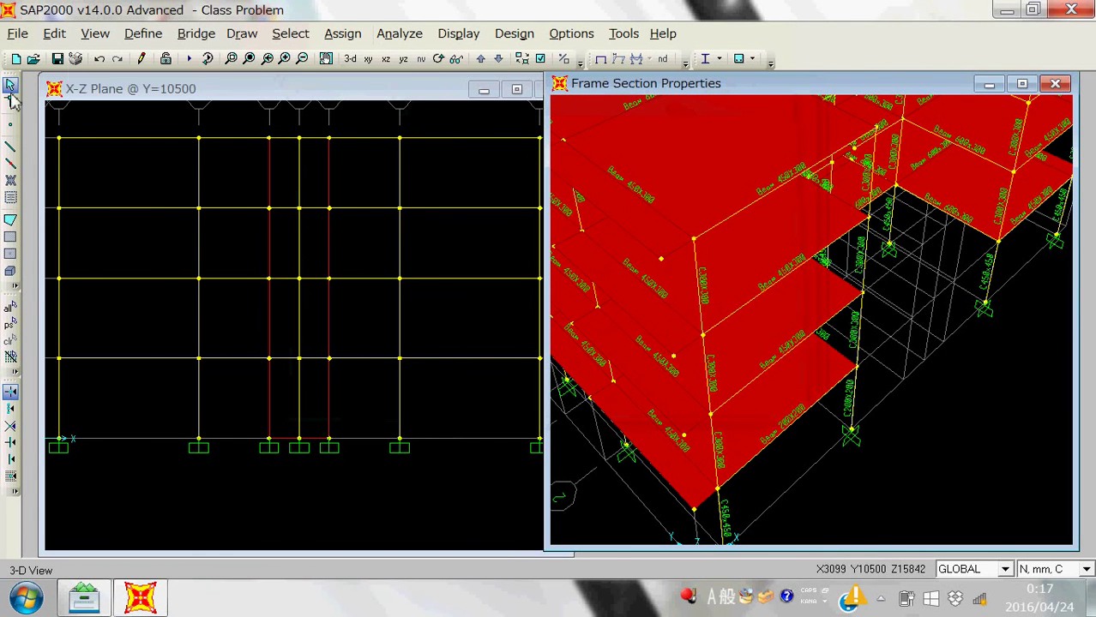
- Run the analysis for all load cases and close the analysis report
left_click(399, 34)
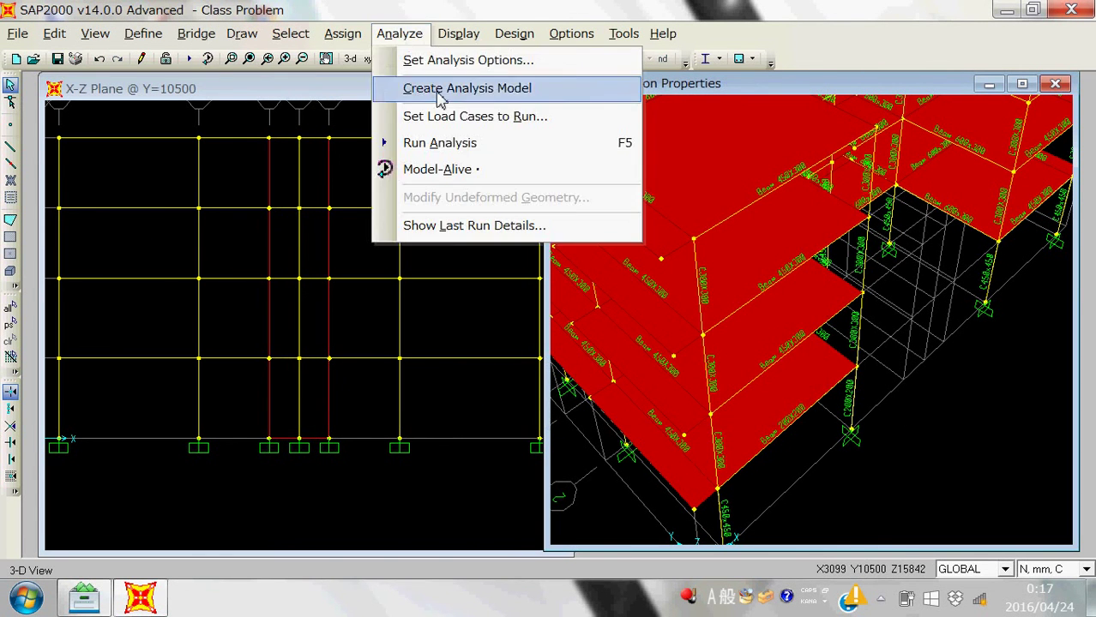
left_click(440, 144)
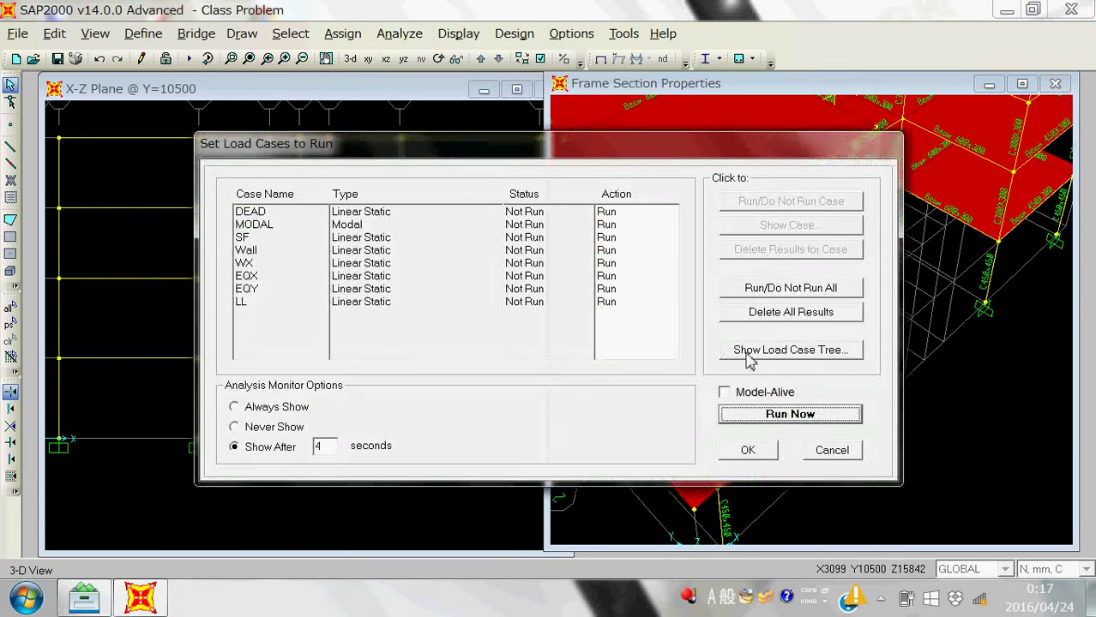
left_click(789, 416)
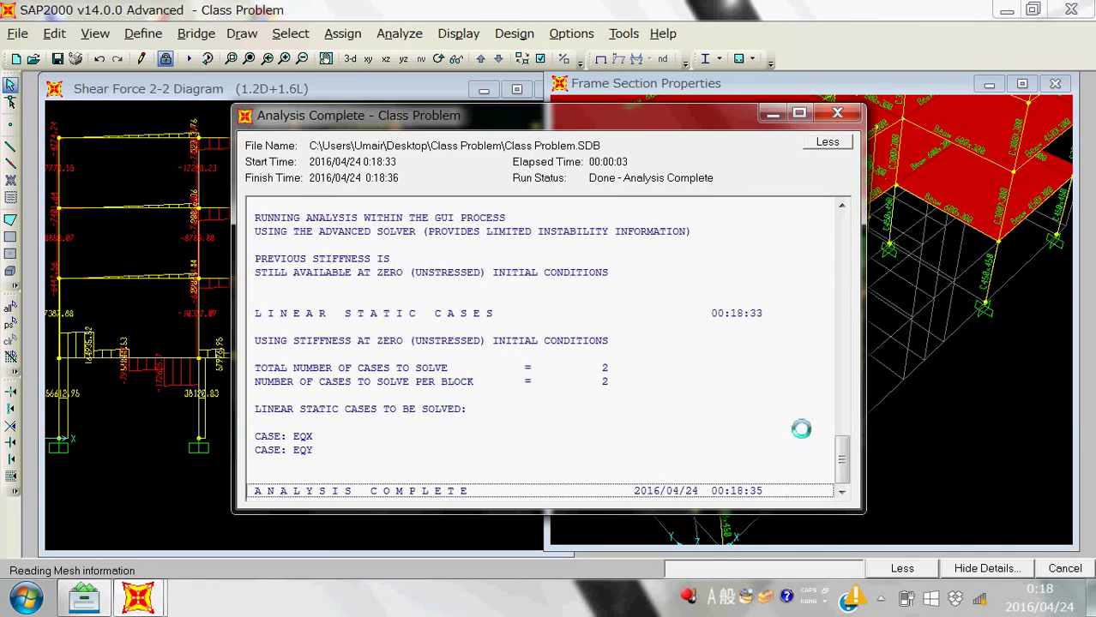
left_click(843, 119)
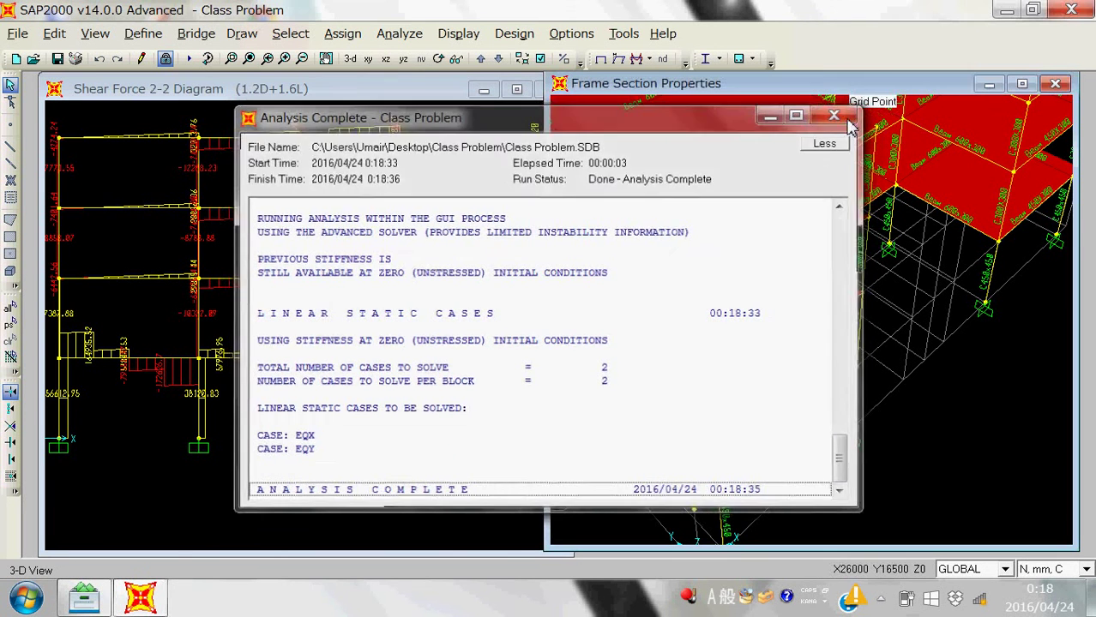
- Start the concrete frame design check of the structure and examine the C200X200 column and Beam 200X200 results
left_click(513, 33)
mouse_move(560, 89)
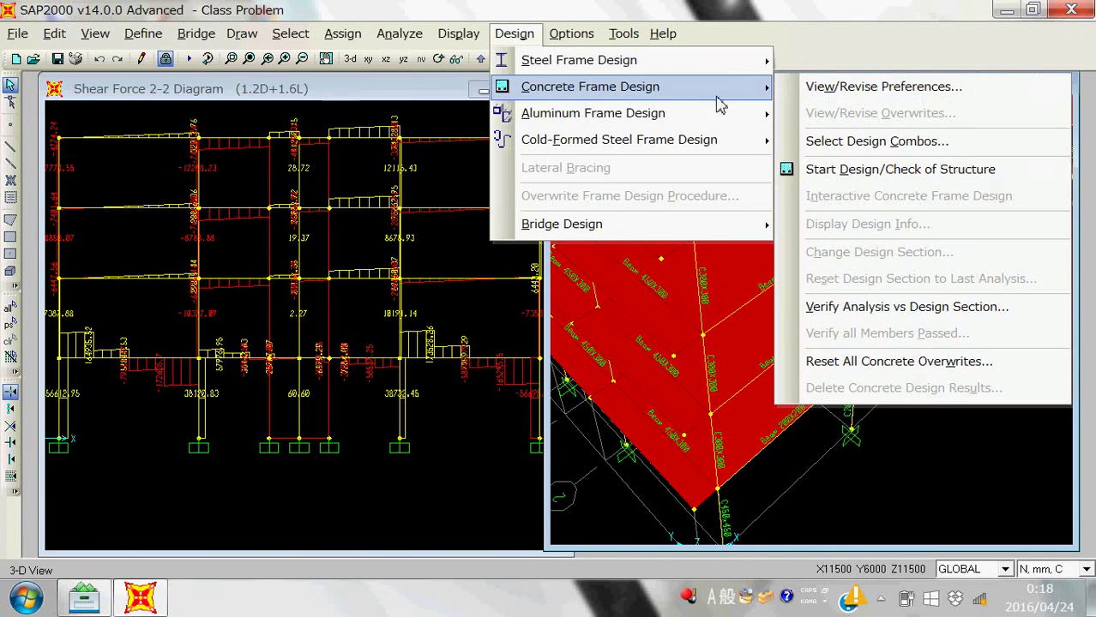
left_click(871, 175)
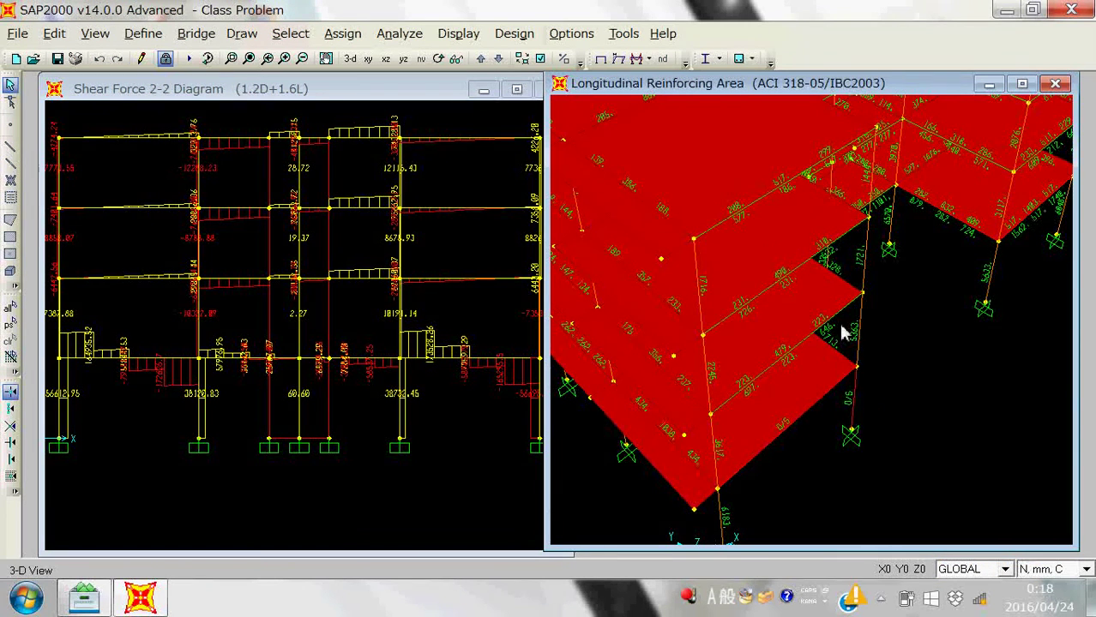
scroll(887, 437, "up", 3)
scroll(871, 365, "up", 1)
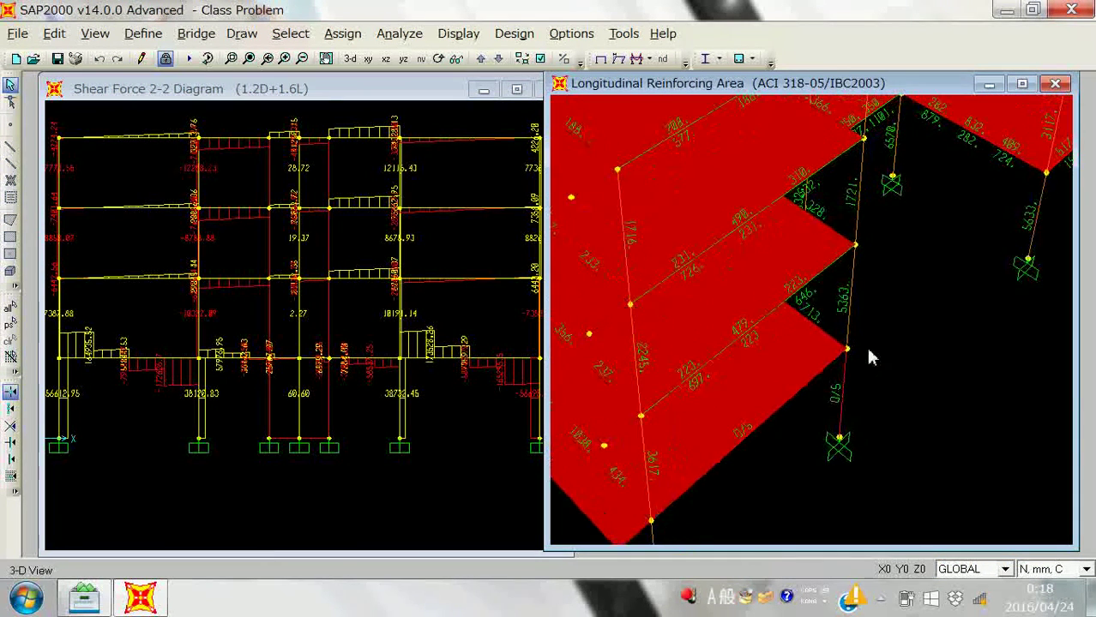
- Select the ground-floor column marked O/S, leave the adjoining beam unselected, and unlock the model for editing
left_click(768, 426)
left_click(844, 409)
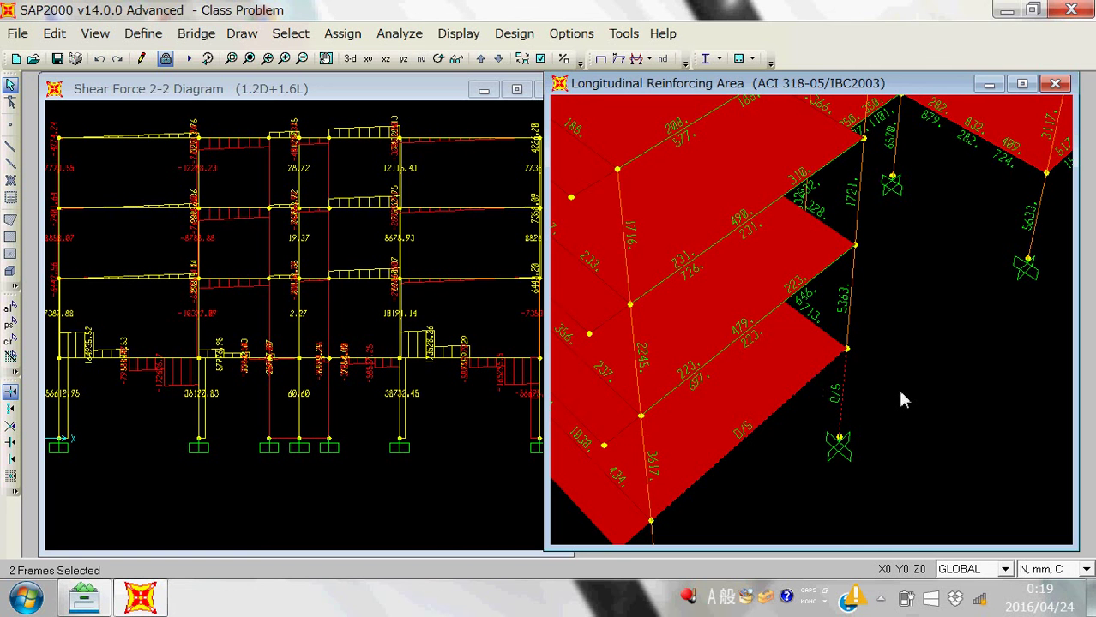
left_click(842, 391)
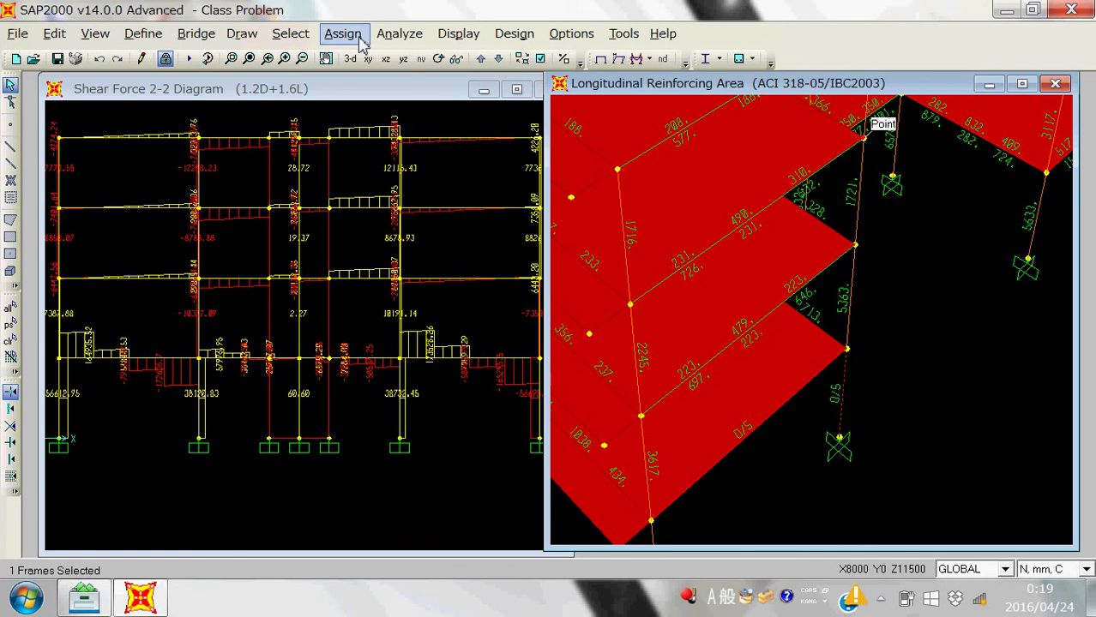
left_click(165, 58)
left_click(582, 381)
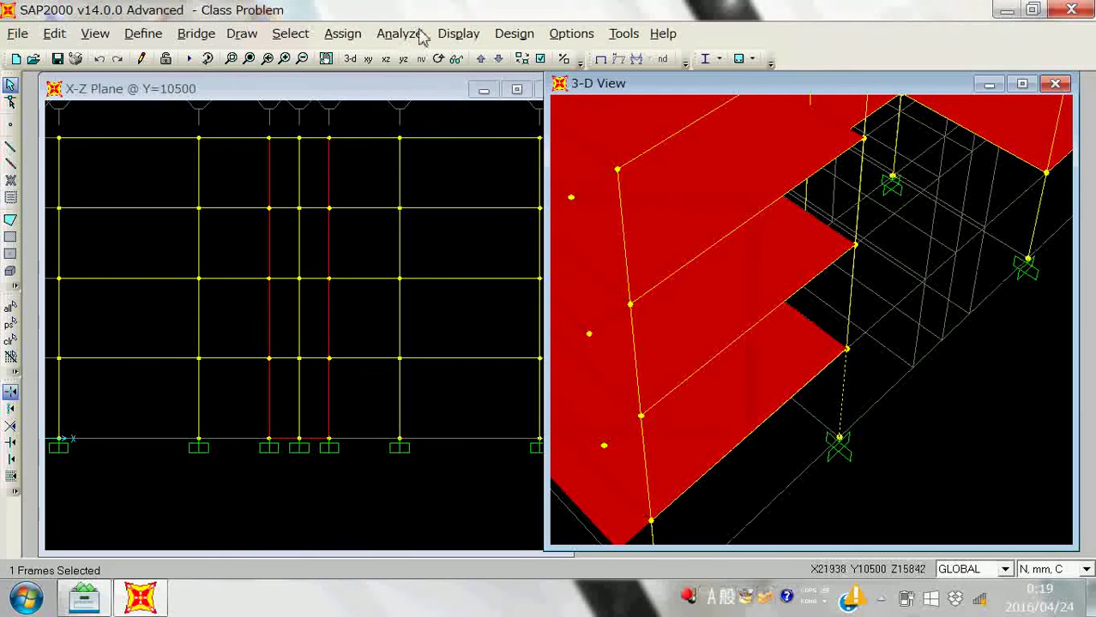
- Assign frame section C450x450 to the selected ground-floor column
left_click(342, 32)
mouse_move(395, 85)
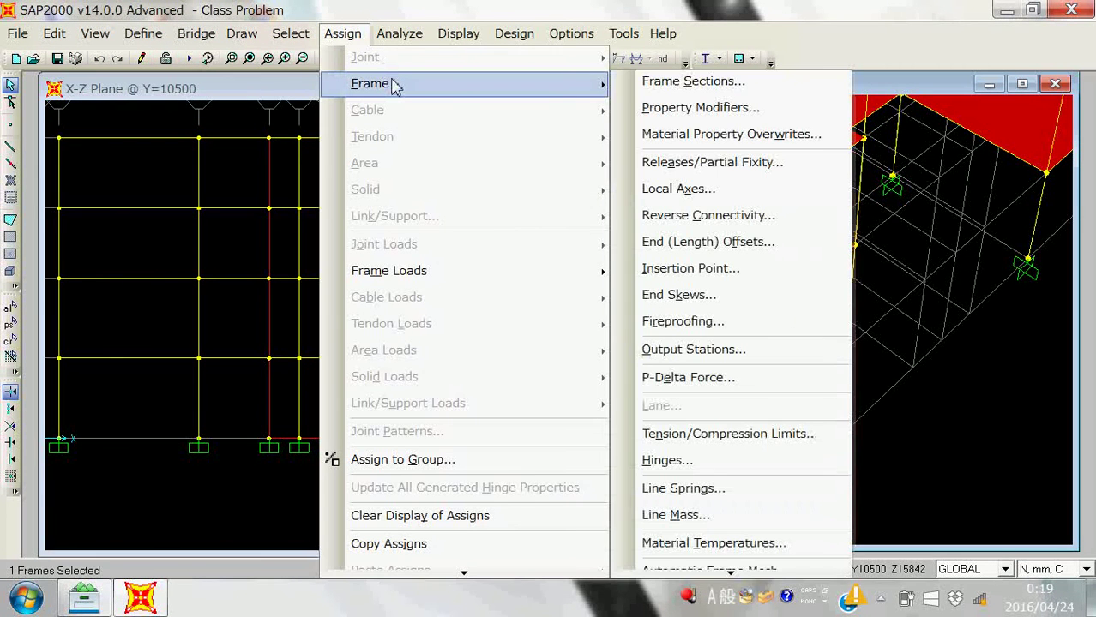
left_click(708, 86)
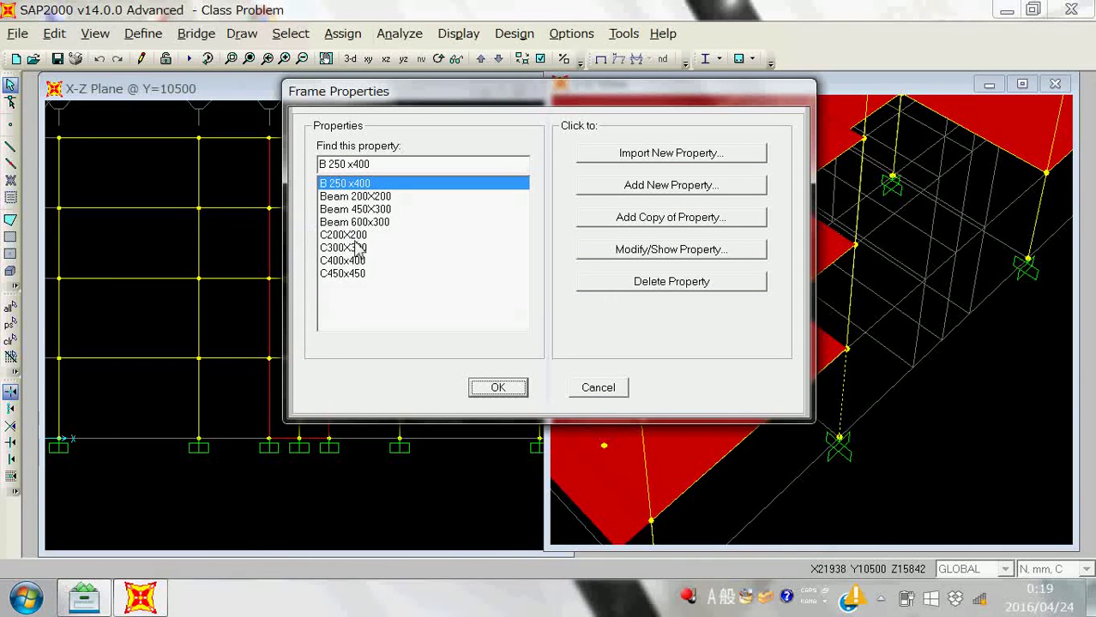
left_click(360, 273)
left_click(489, 389)
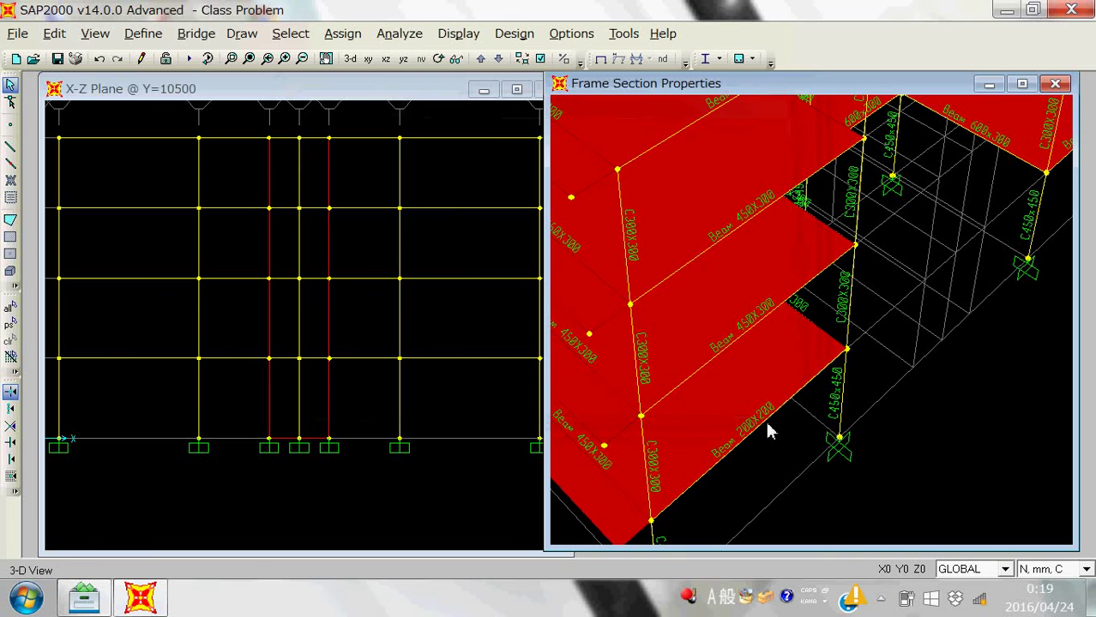
- Assign frame section B 250 x400 to the Beam 200X200 edge beam adjoining the ground-floor column
left_click(763, 418)
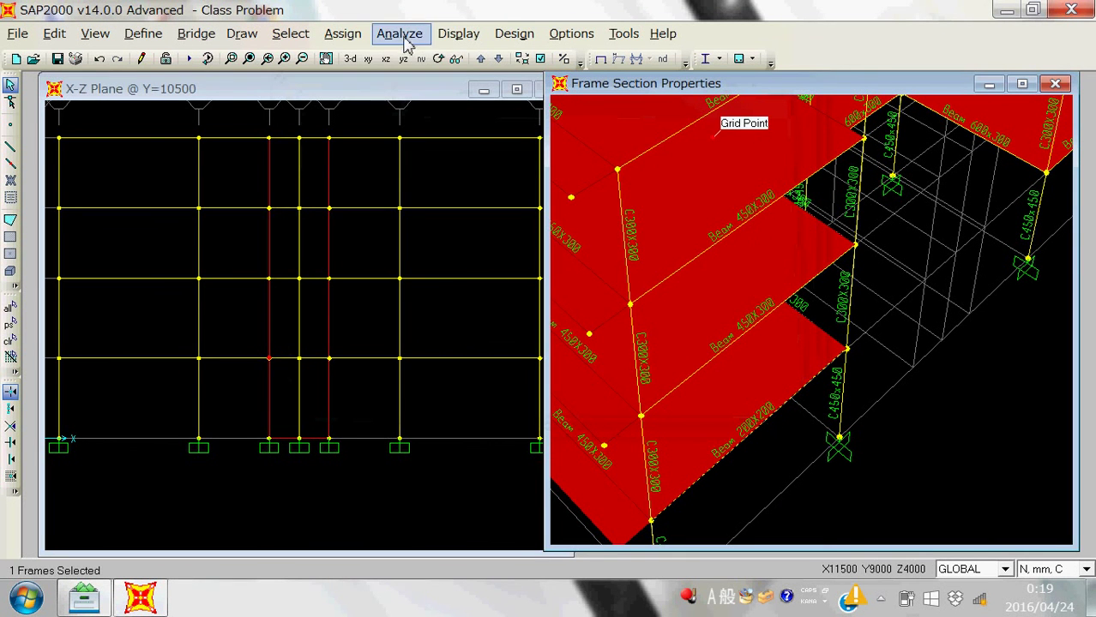
left_click(347, 38)
mouse_move(399, 101)
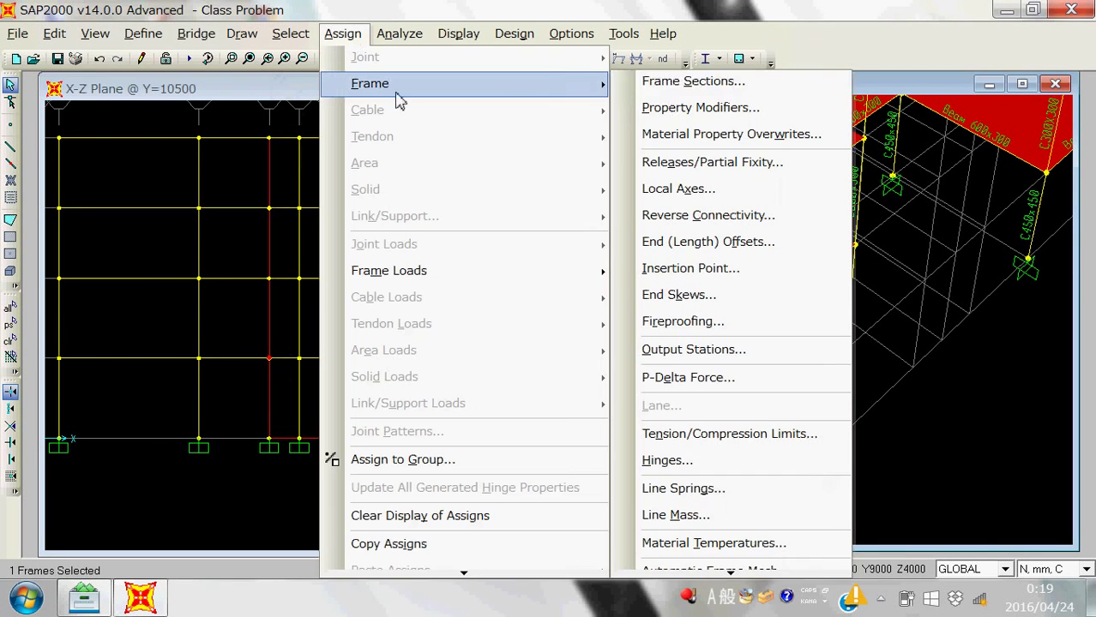
left_click(671, 89)
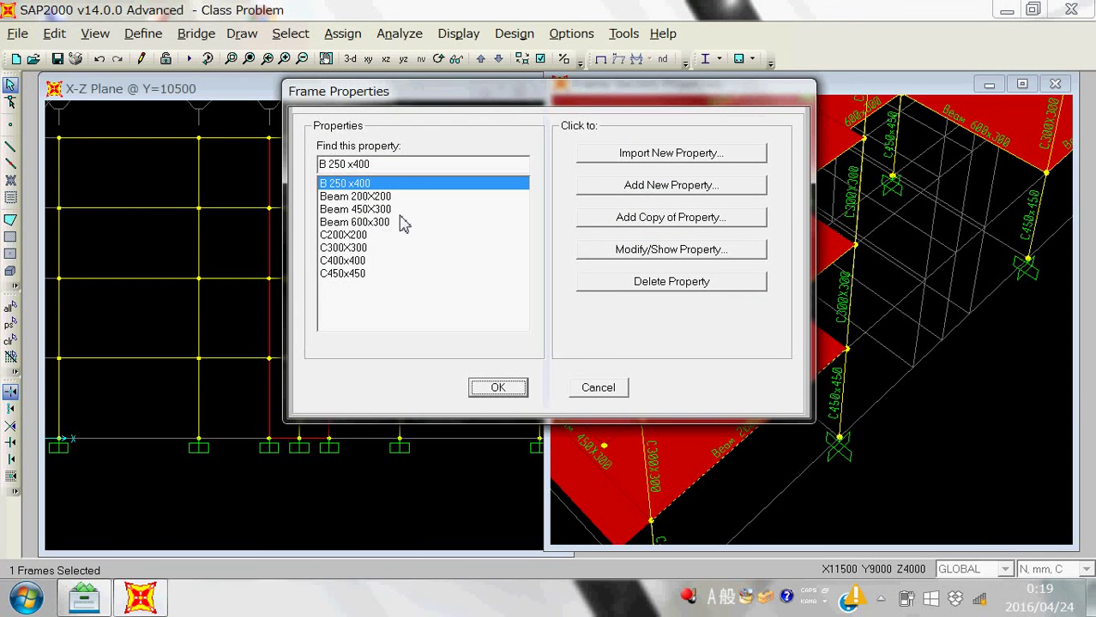
left_click(498, 389)
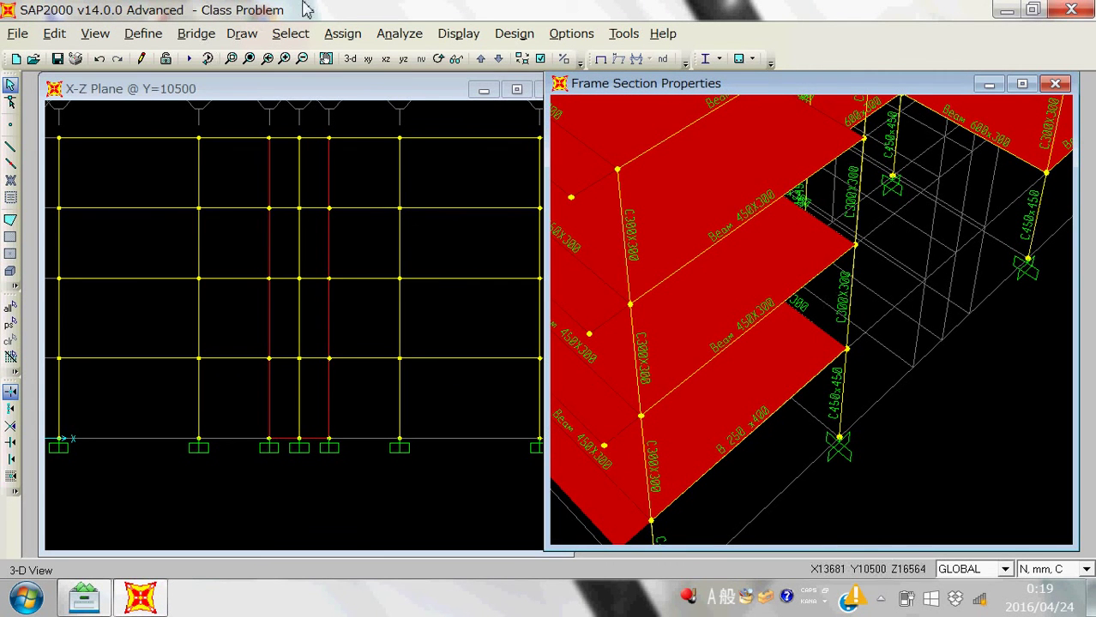
- Run the analysis of the model with the new column and beam sections and dismiss the completion report
left_click(420, 43)
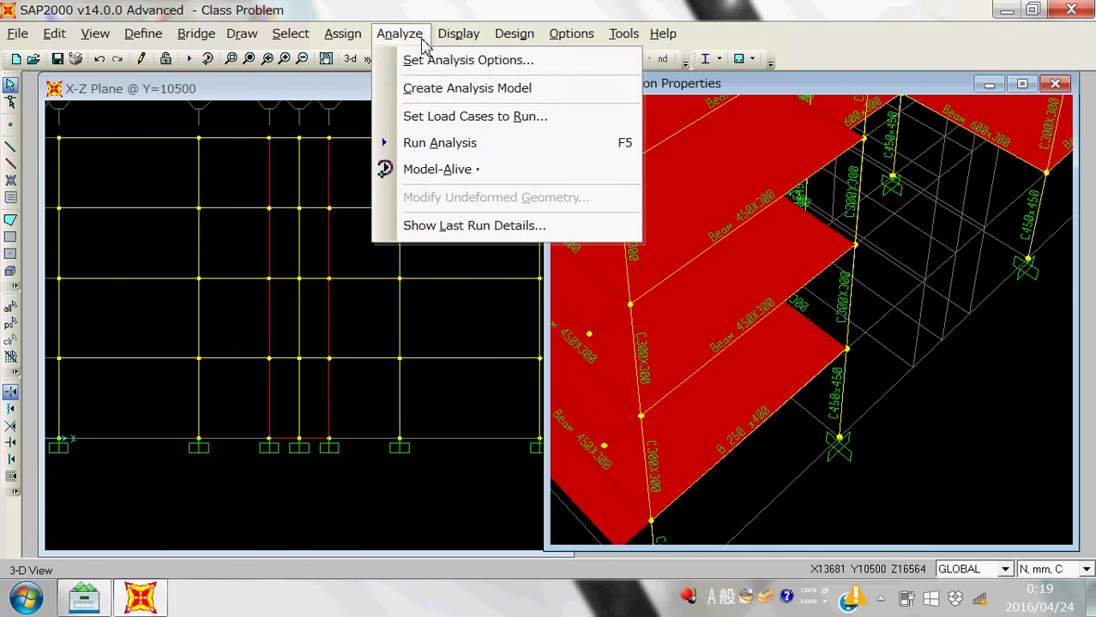
left_click(448, 142)
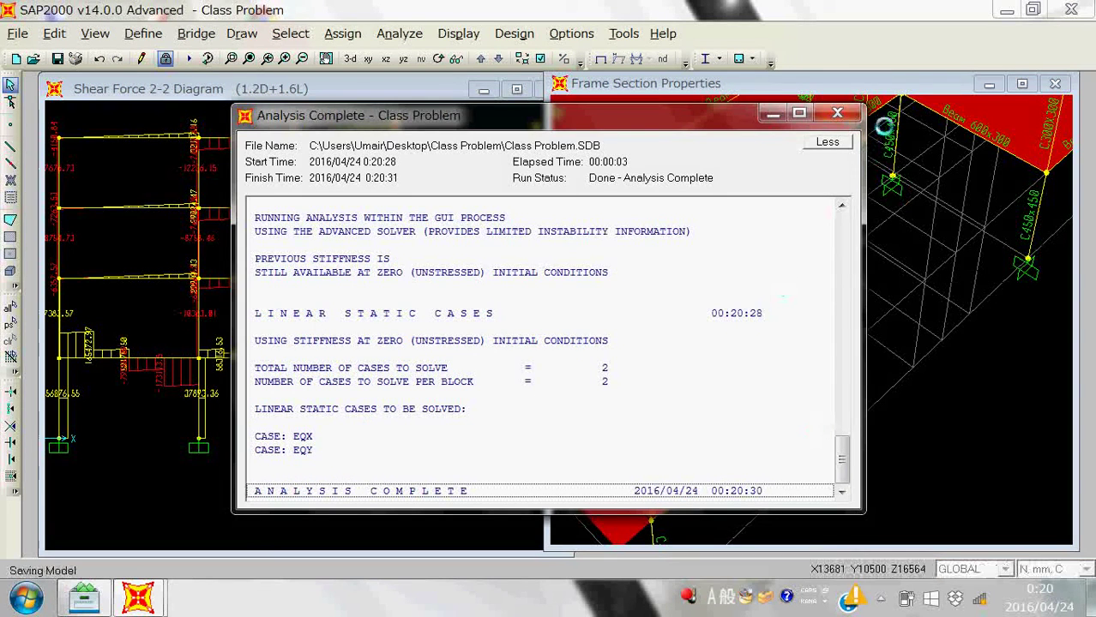
left_click(836, 114)
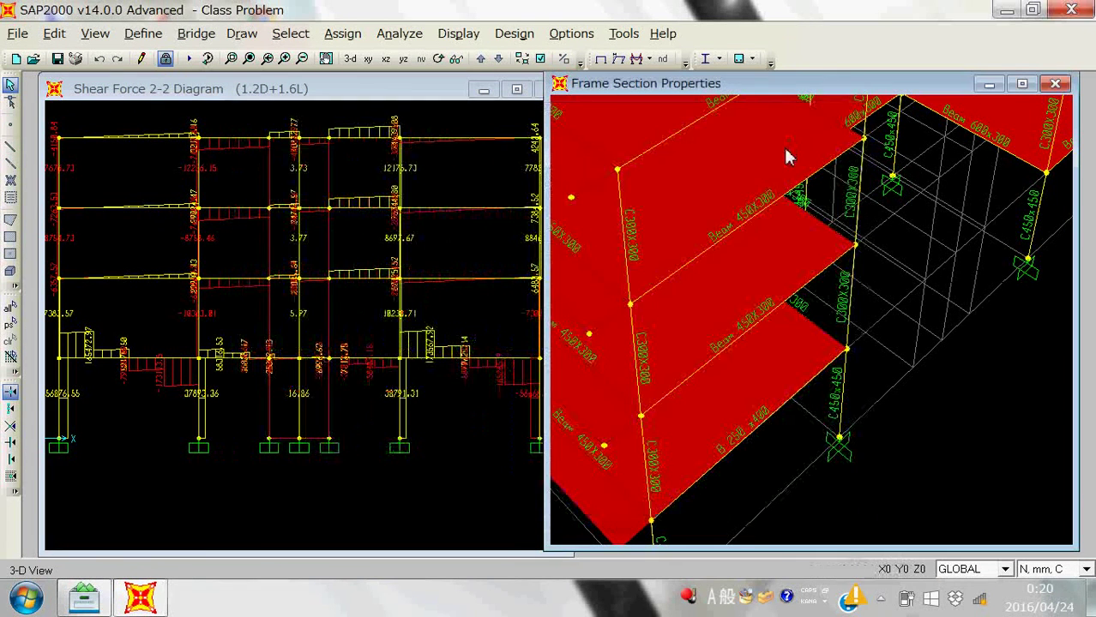
- Start the concrete frame design check of the reanalyzed structure, and run the same check once more
left_click(514, 32)
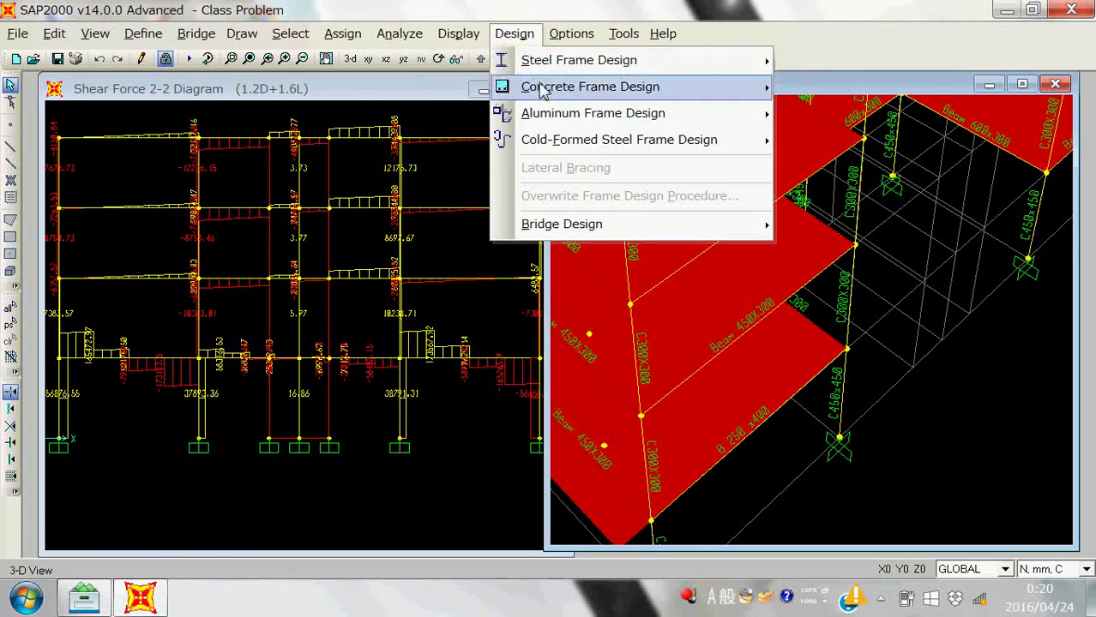
mouse_move(542, 91)
left_click(893, 171)
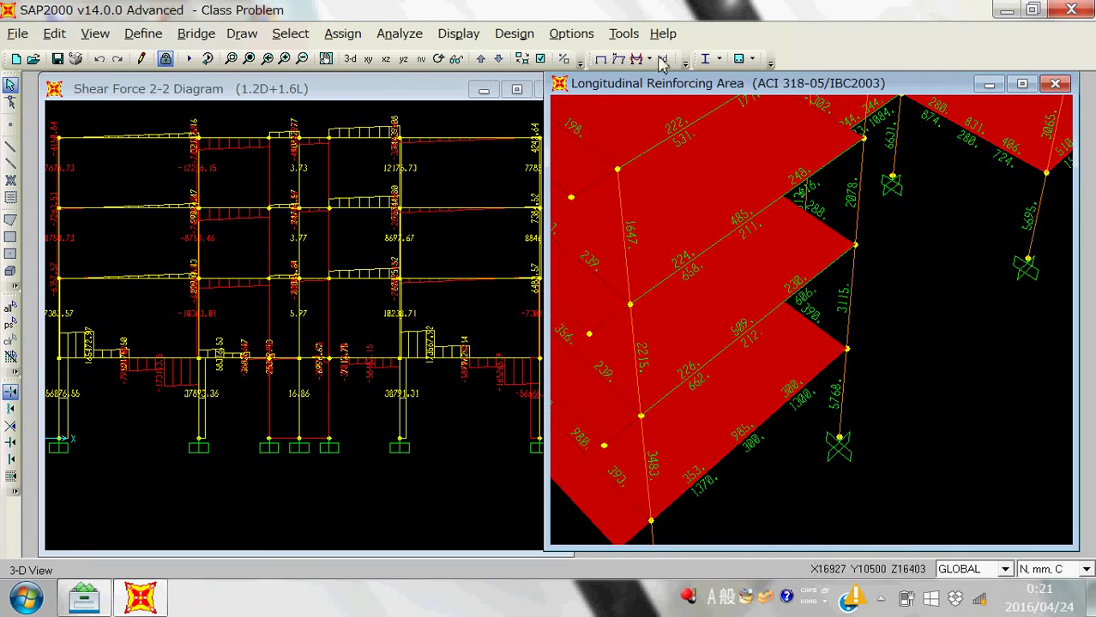
left_click(498, 36)
mouse_move(638, 90)
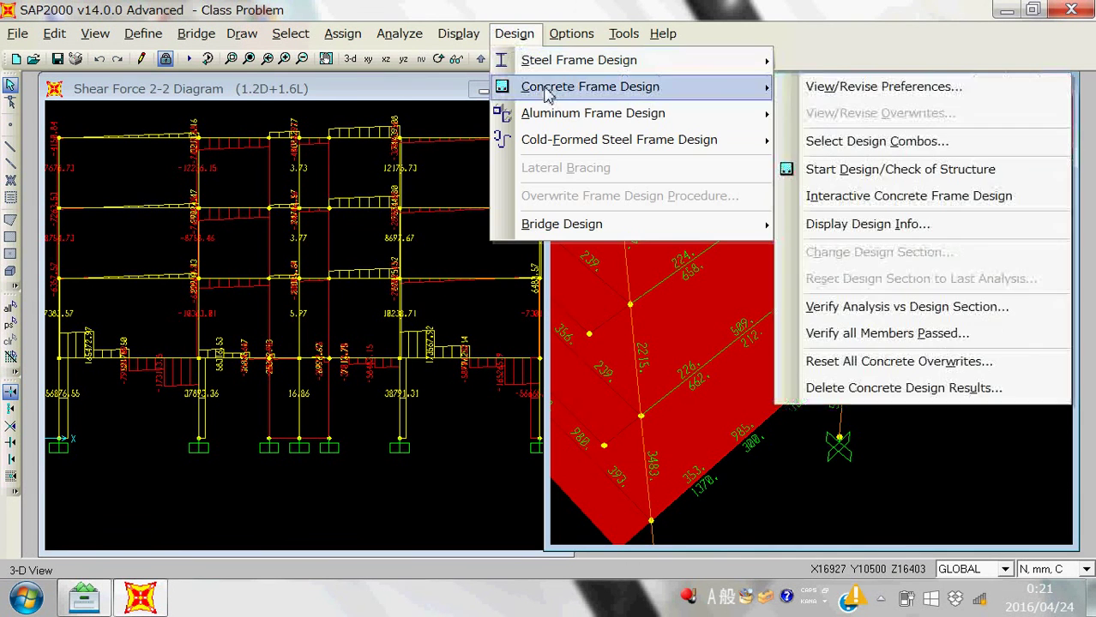
left_click(869, 176)
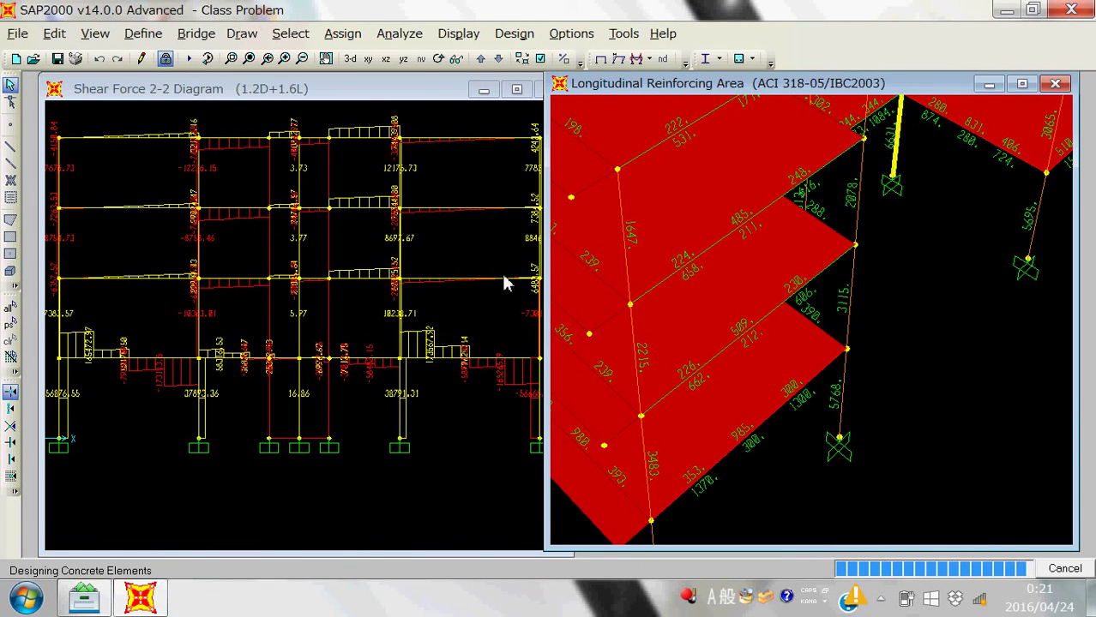
- Display the longitudinal rebar percentage as the concrete design output on the building's frame members
left_click(454, 34)
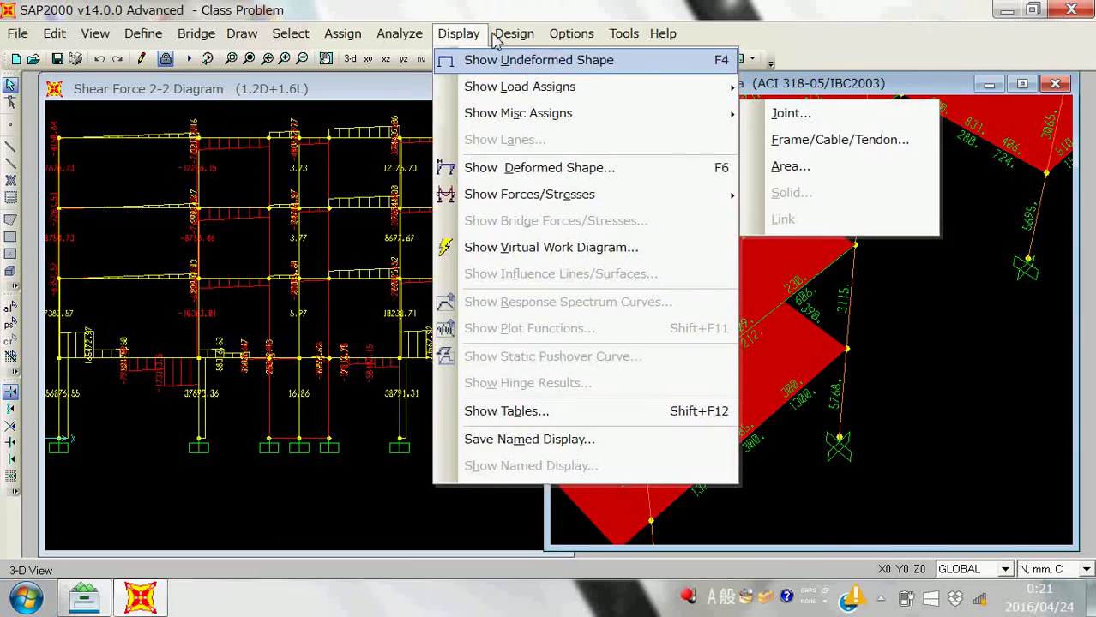
mouse_move(514, 33)
mouse_move(570, 89)
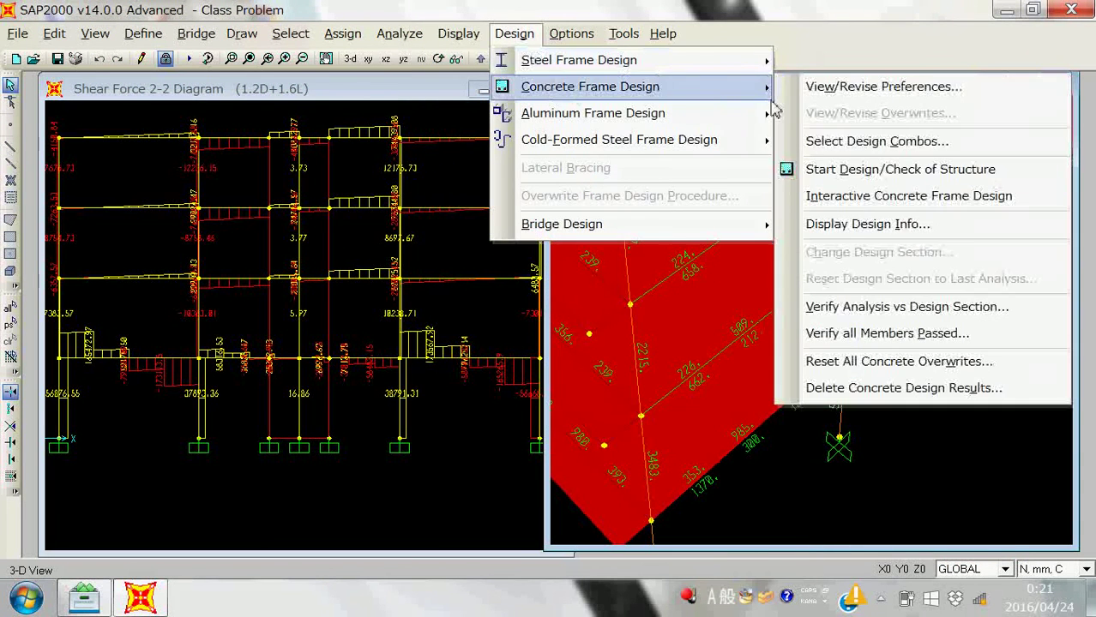
left_click(858, 223)
left_click(636, 290)
left_click(631, 314)
left_click(504, 382)
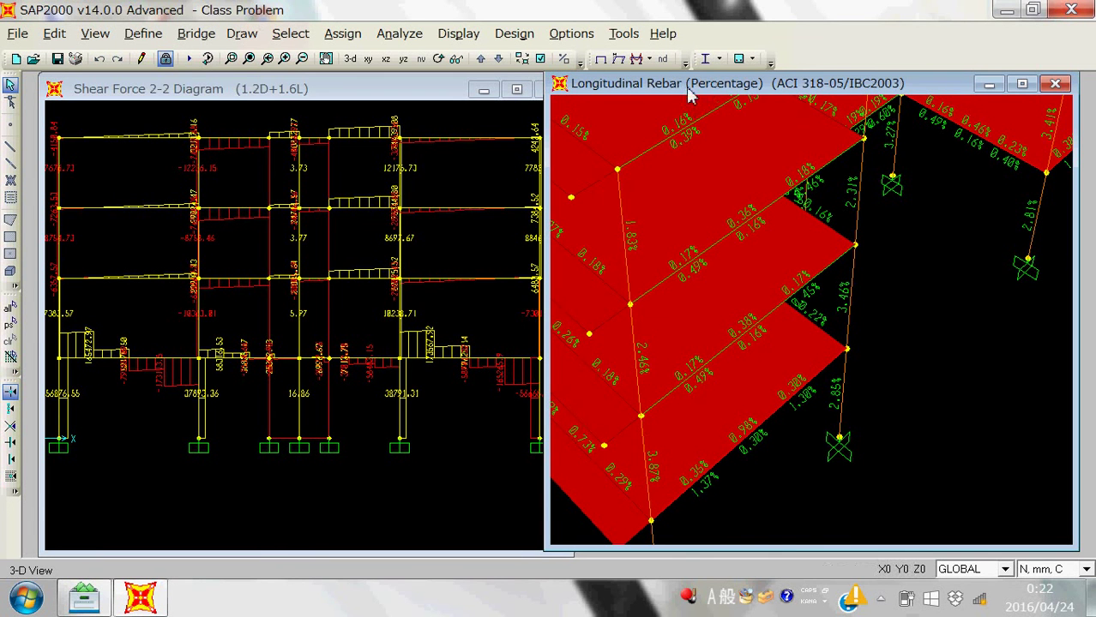
left_click(249, 58)
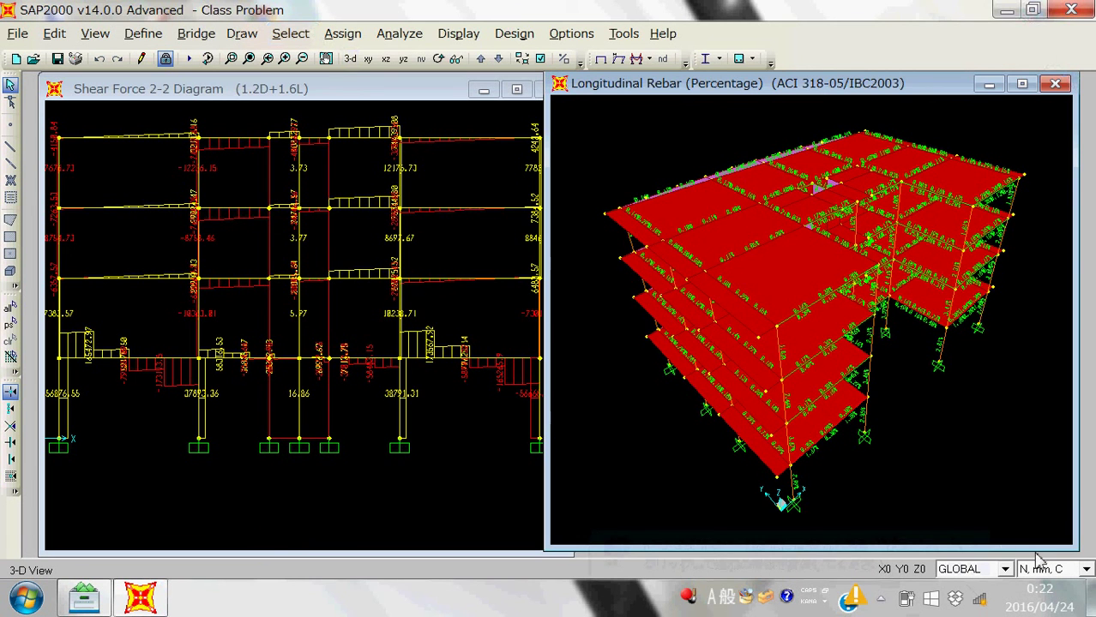
left_click(881, 601)
left_click(910, 499)
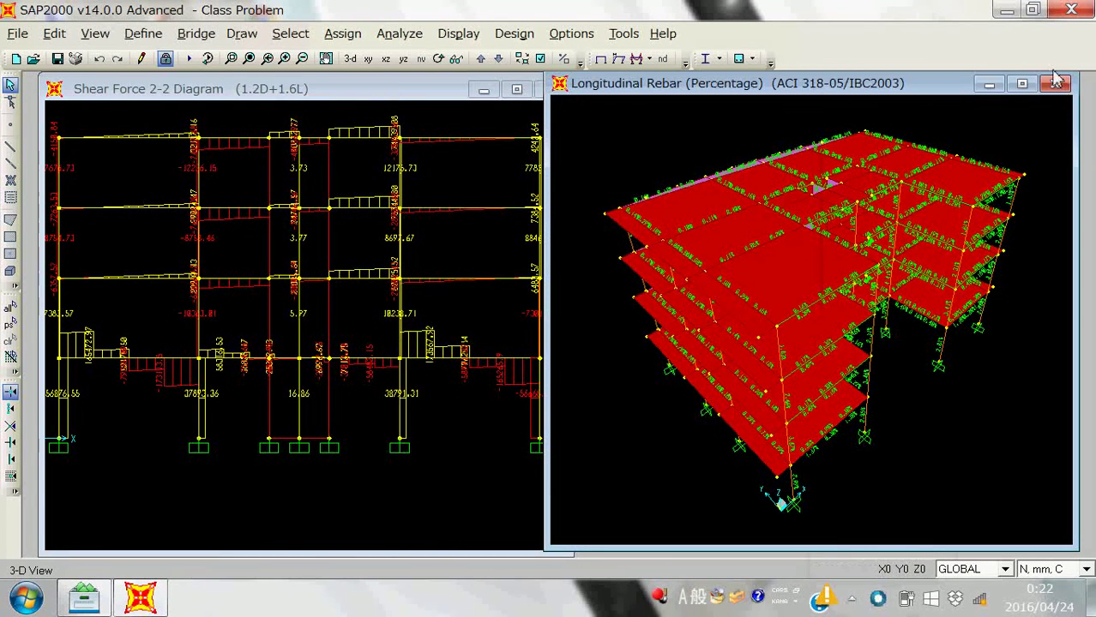
left_click(1008, 9)
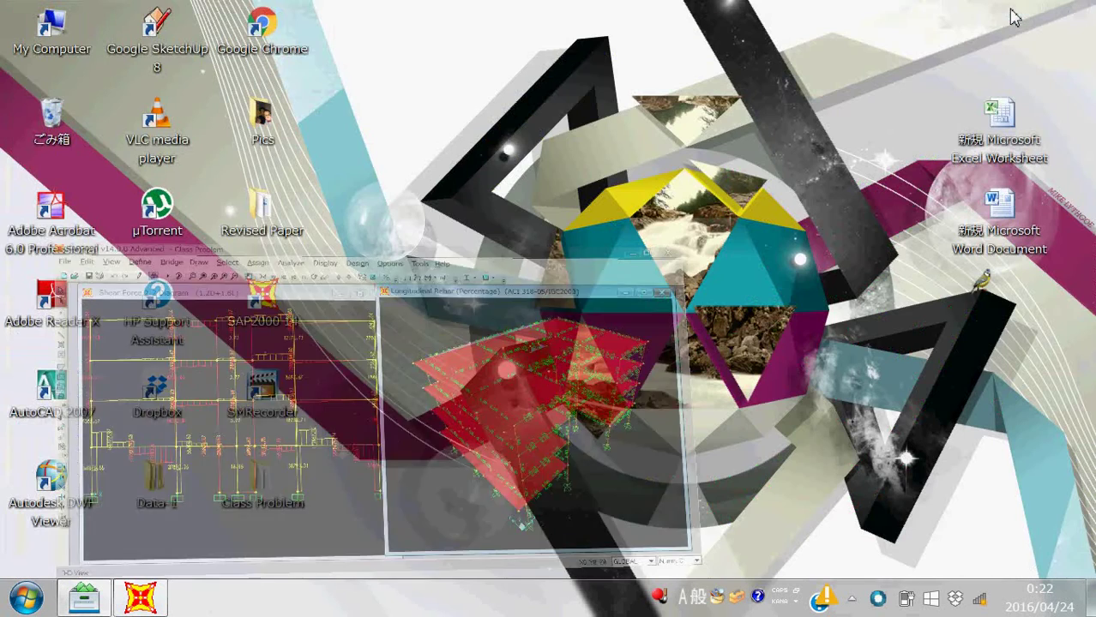